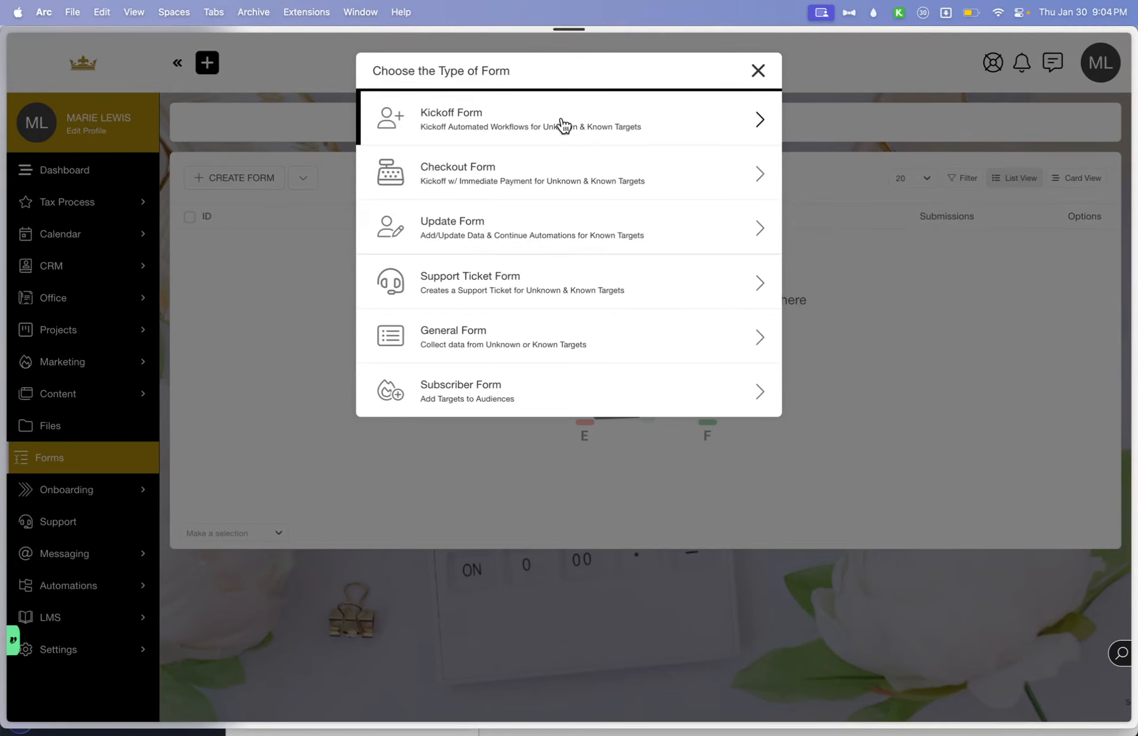
Create a Kickoff Form and title it "Appointment | Discovery"
click(762, 117)
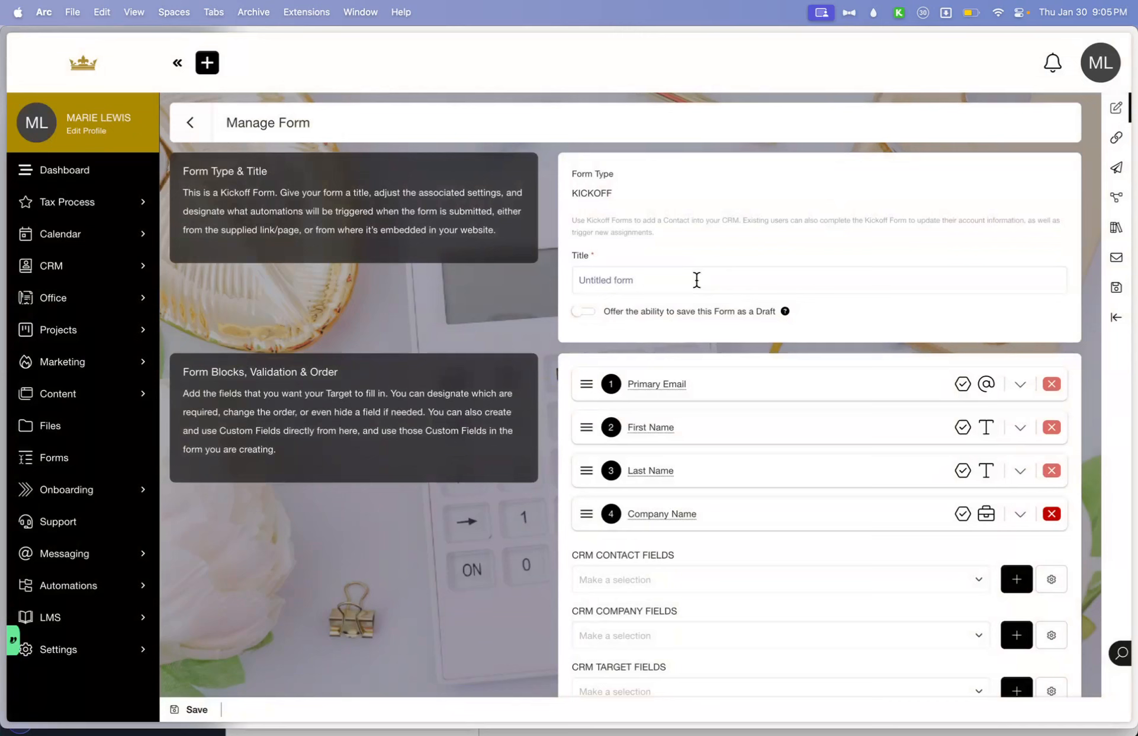
click(696, 281)
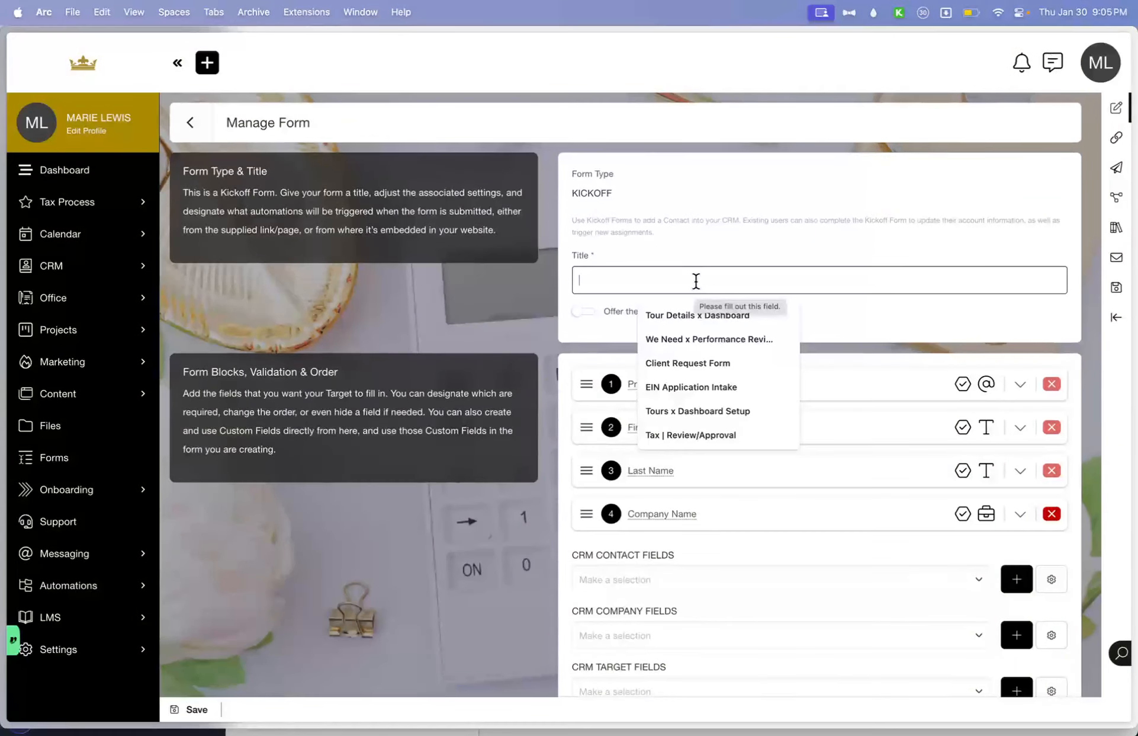
text(A)
key(BackSpace)
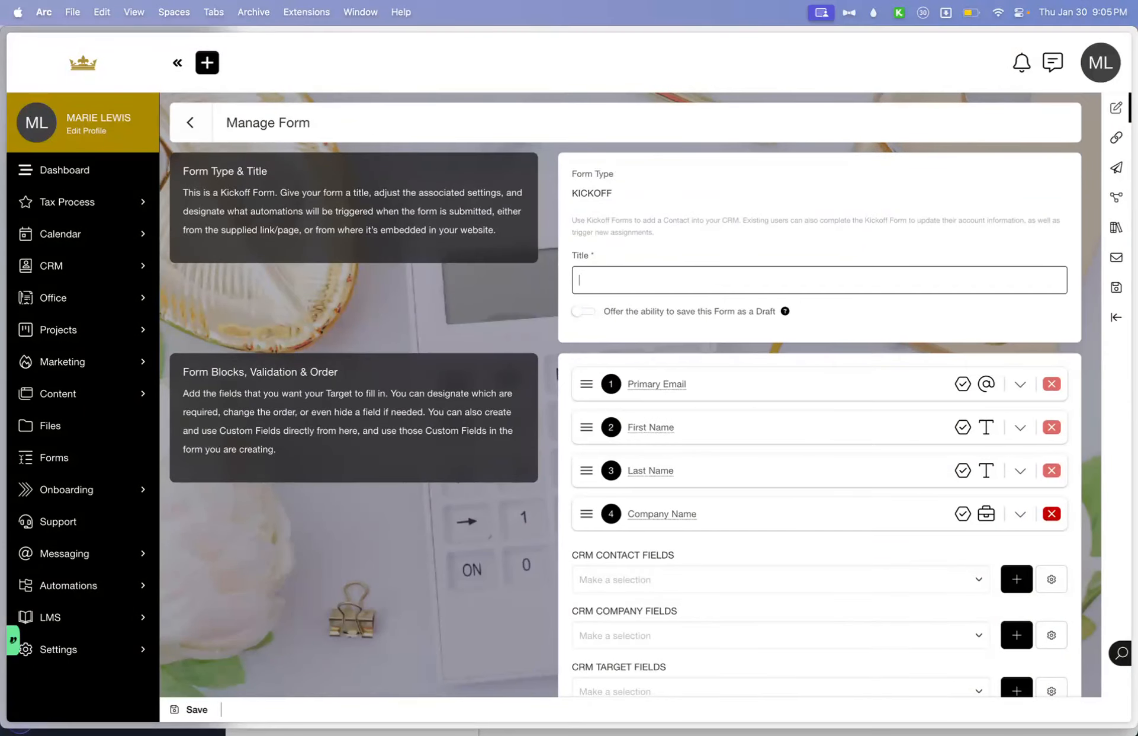
text(Lead )
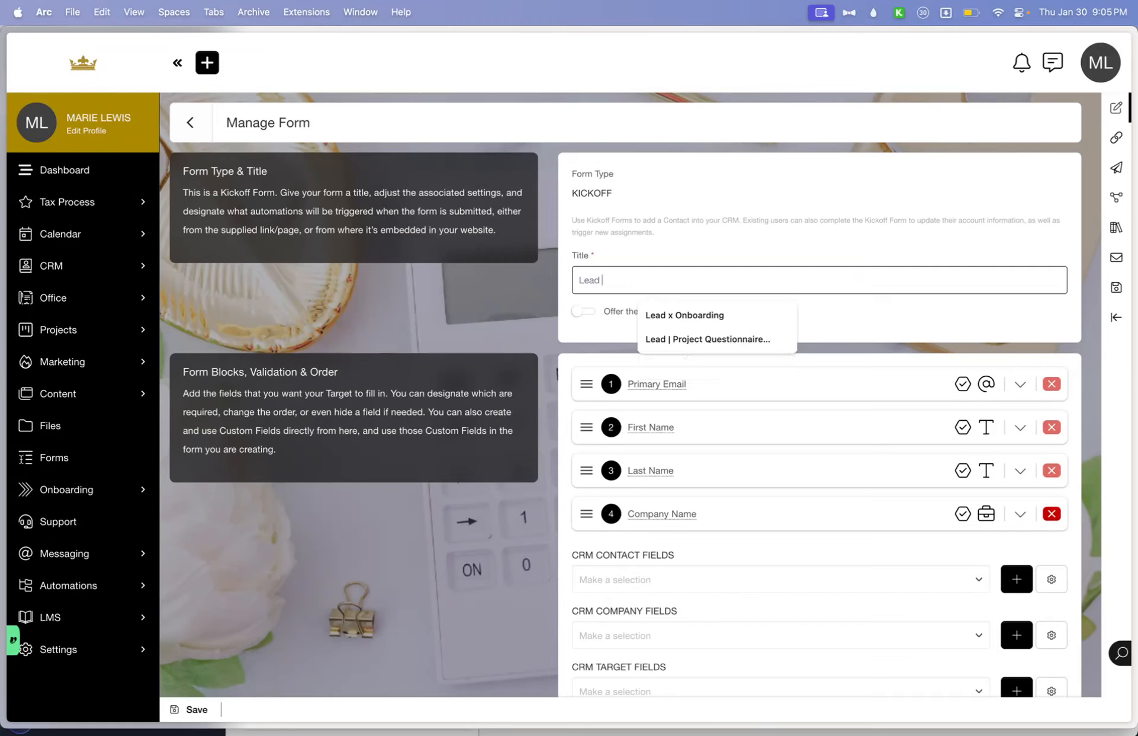
text(|)
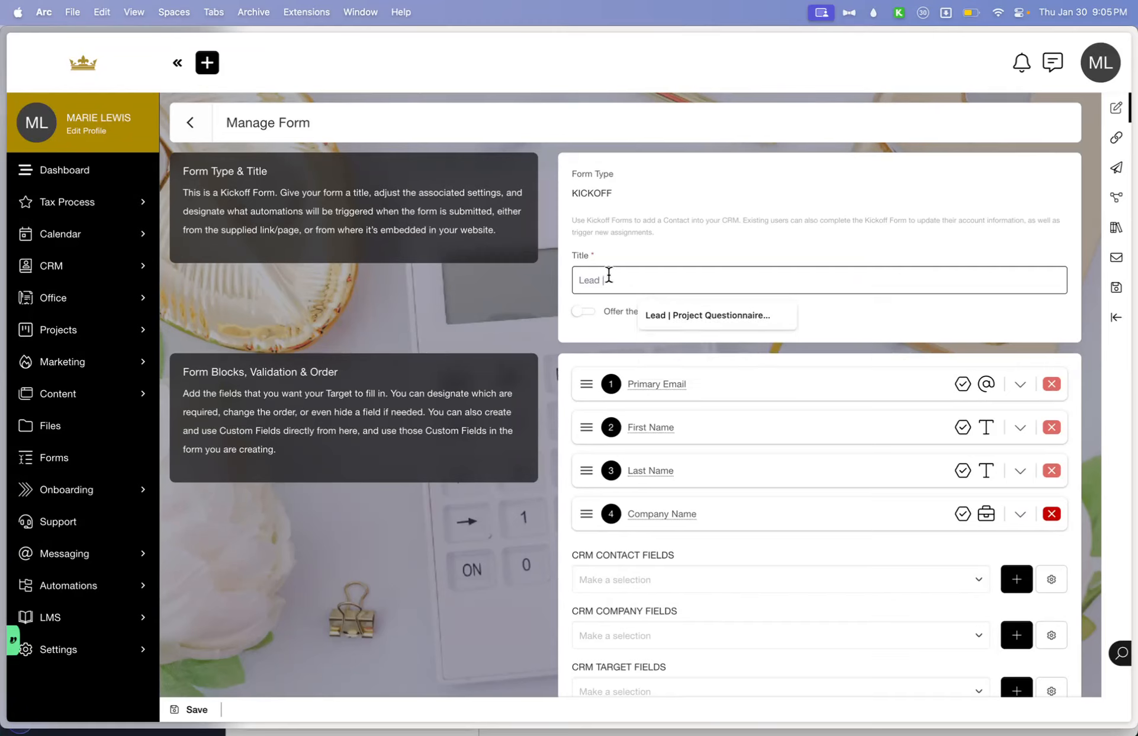
double_click(581, 277)
text(Appoin)
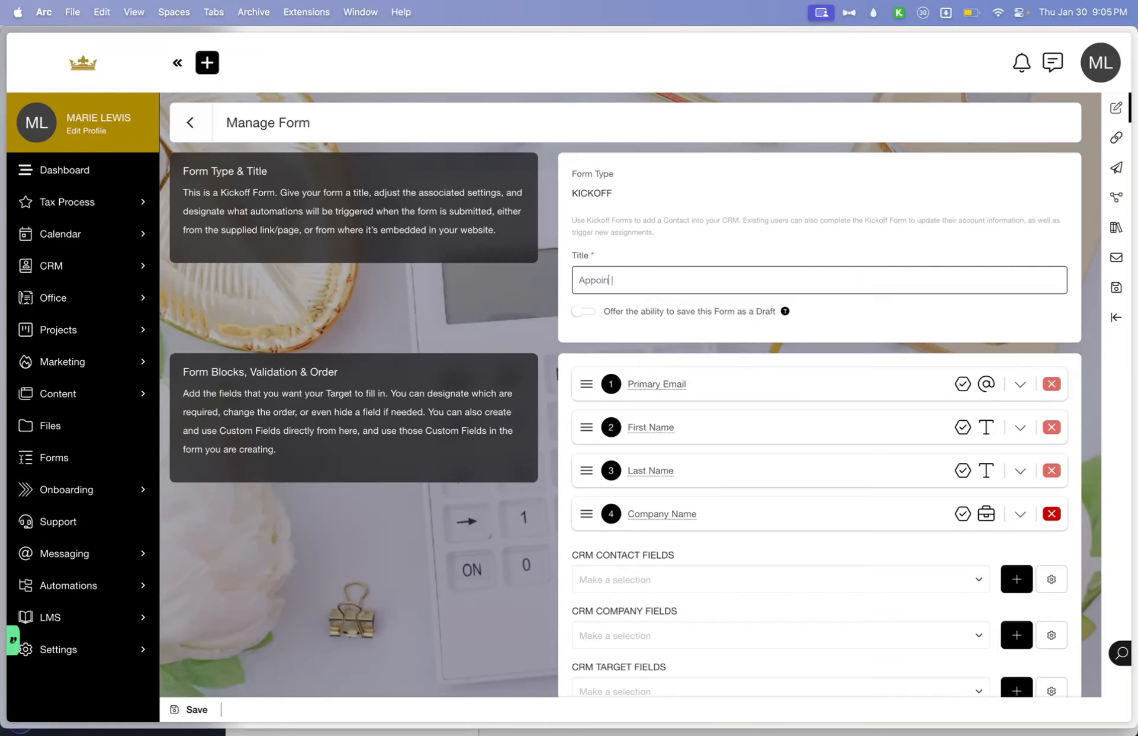
text(tment | Discovery)
Add an Appointment Block from the advanced blocks to the form's fields
scroll(581, 431, down, 3)
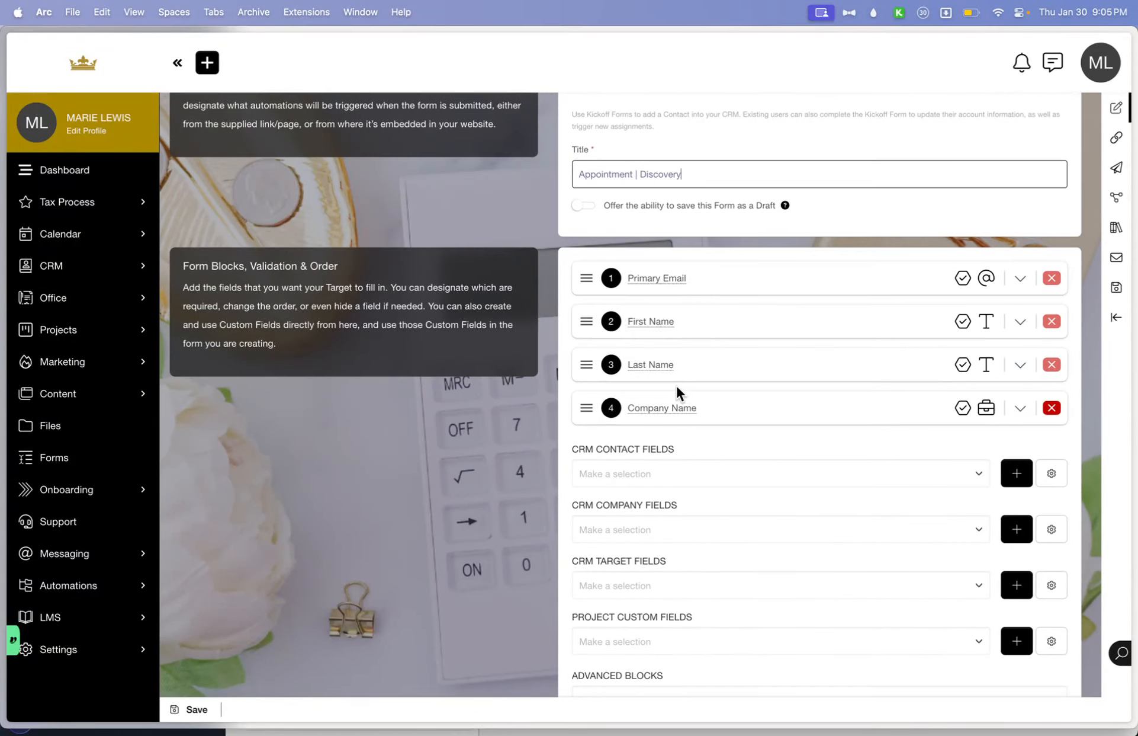
scroll(674, 387, up, 3)
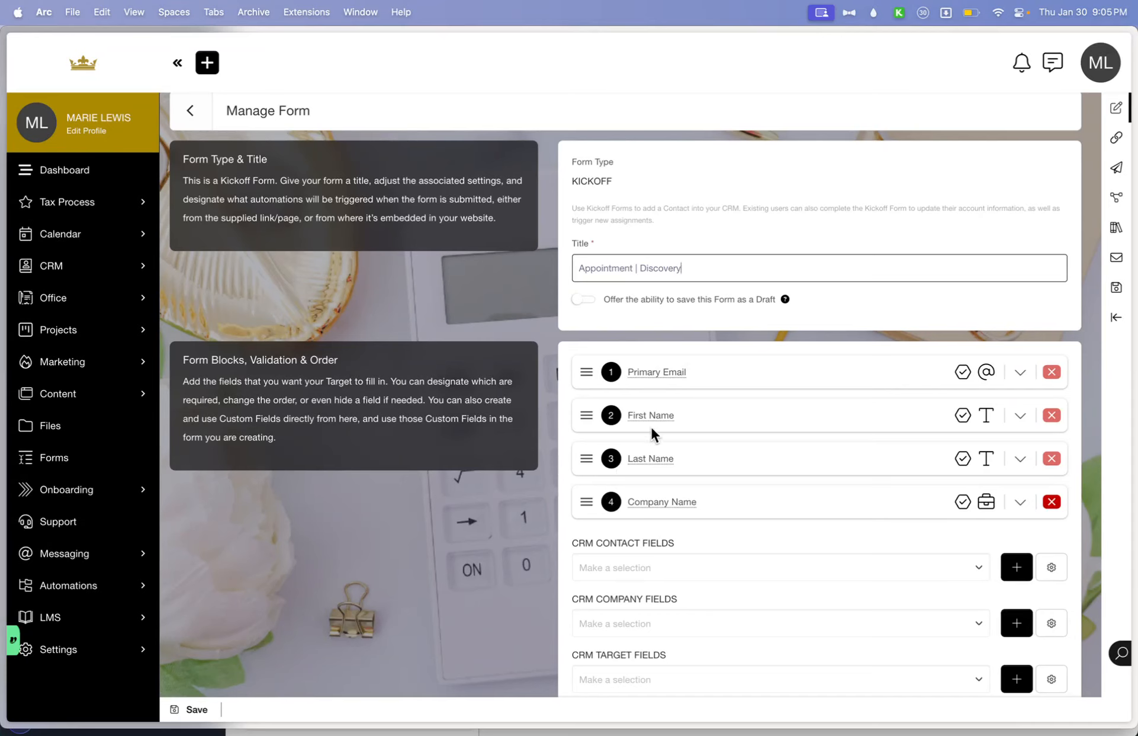
scroll(668, 501, down, 1)
scroll(669, 499, down, 3)
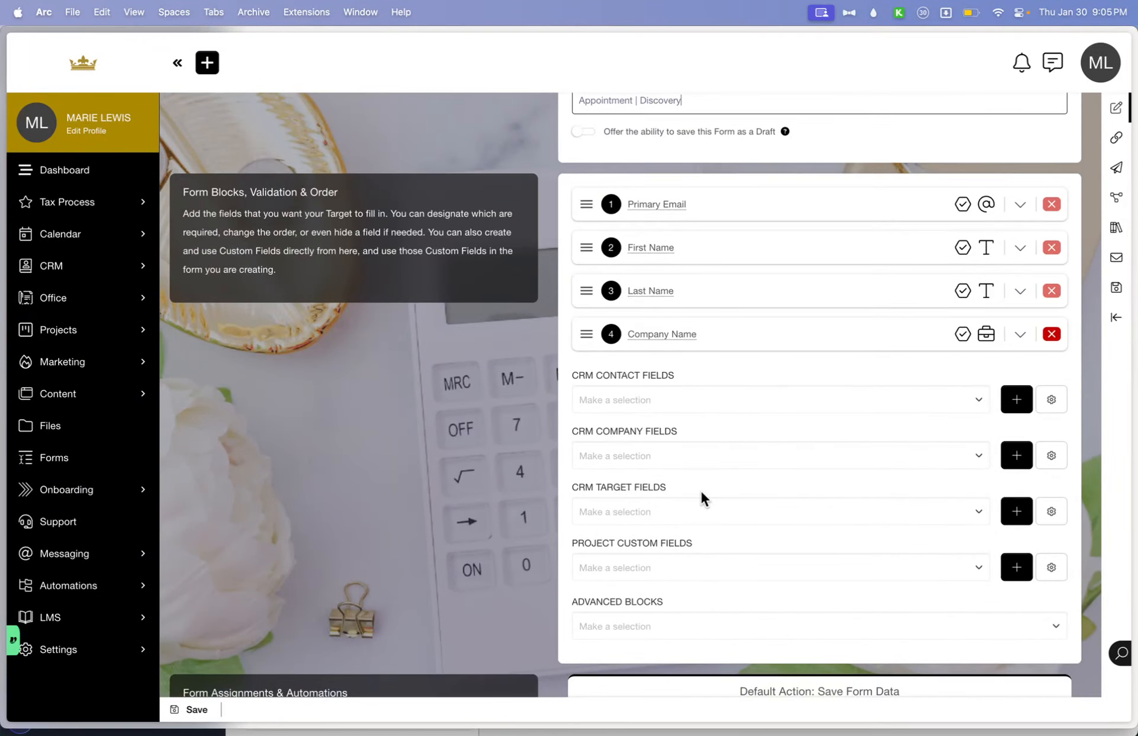
click(679, 628)
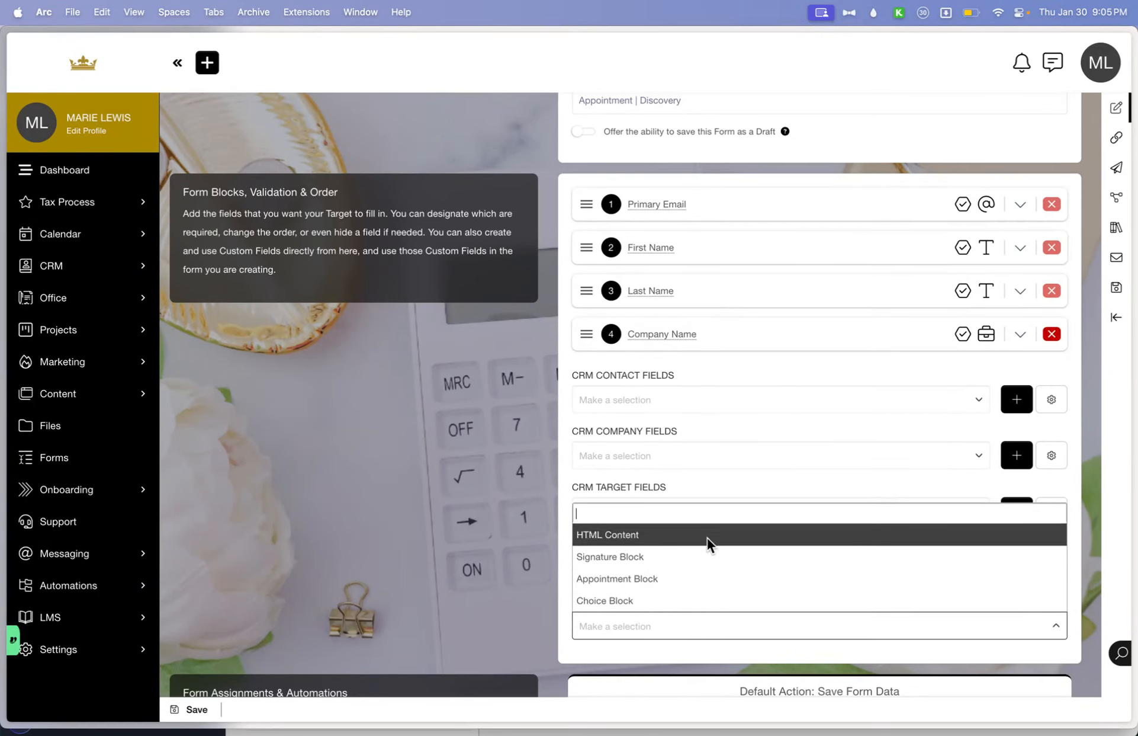
click(706, 578)
Add a Send Email Notification action after the settings for "Known" Targets
scroll(706, 578, down, 3)
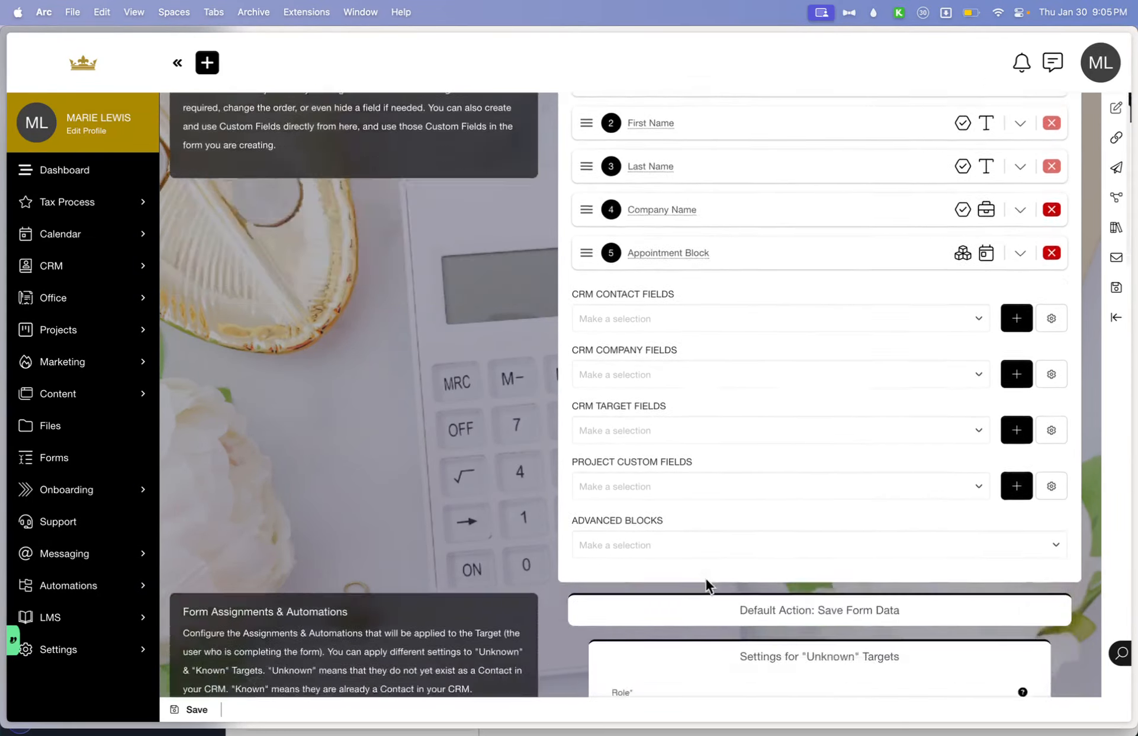
scroll(706, 578, down, 8)
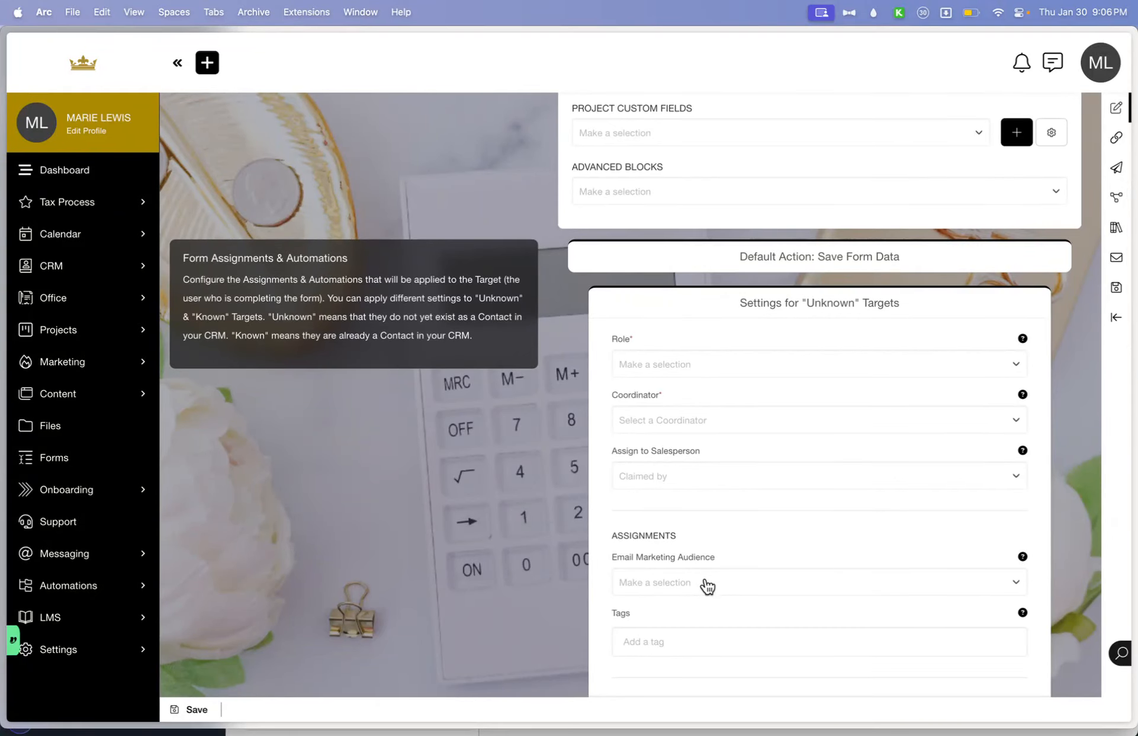
scroll(707, 585, down, 3)
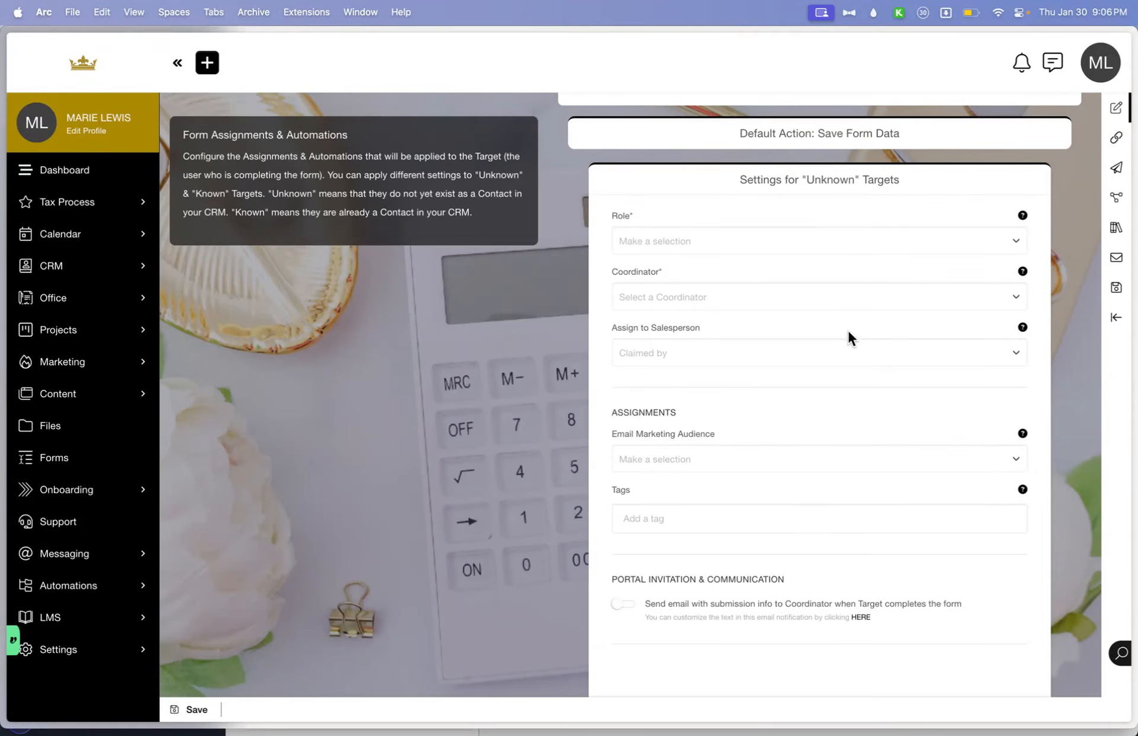
scroll(845, 334, down, 10)
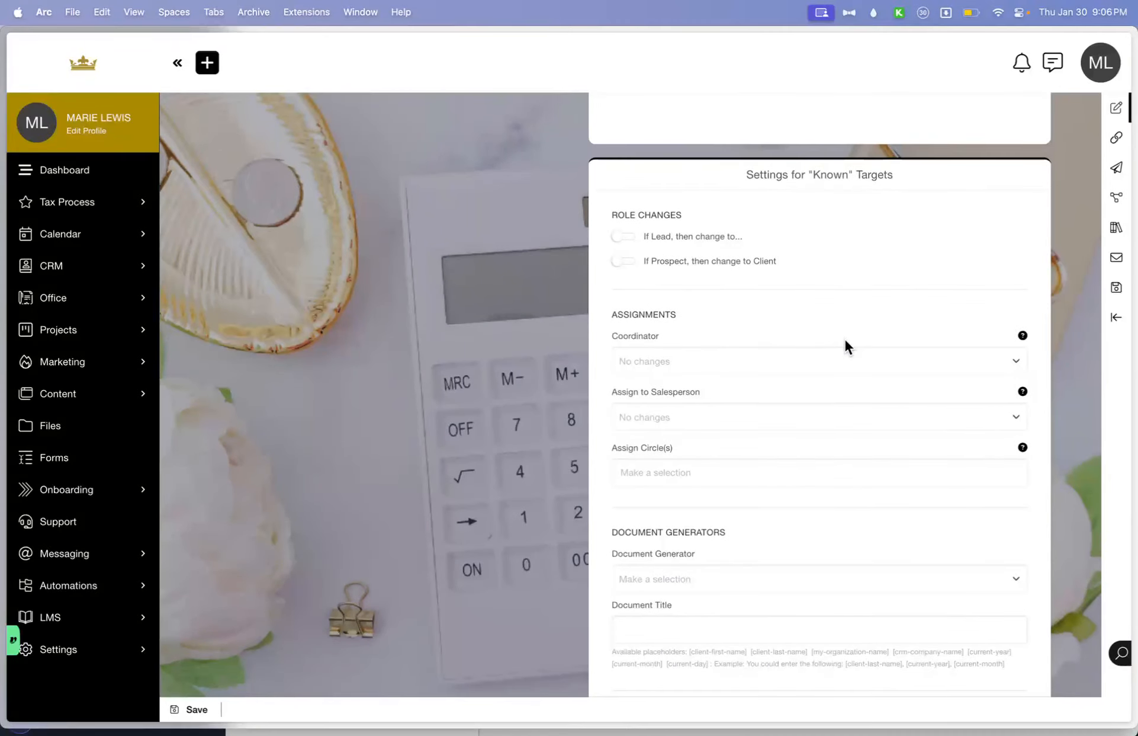
scroll(845, 340, down, 3)
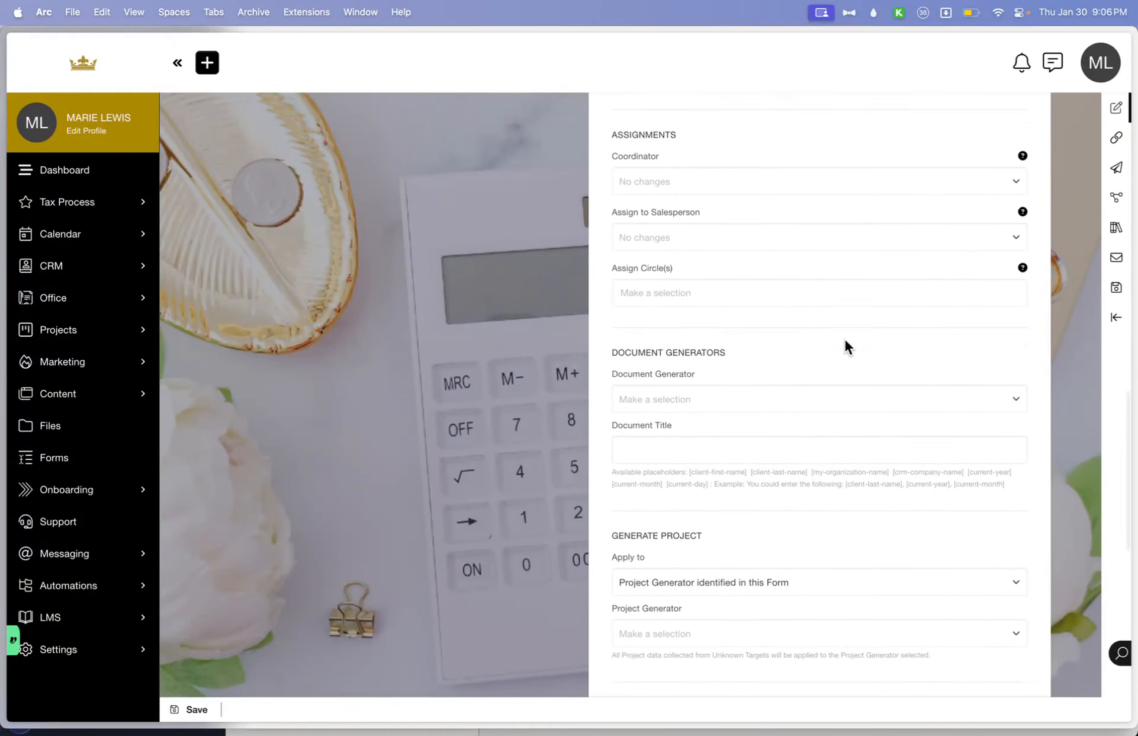
scroll(844, 339, down, 8)
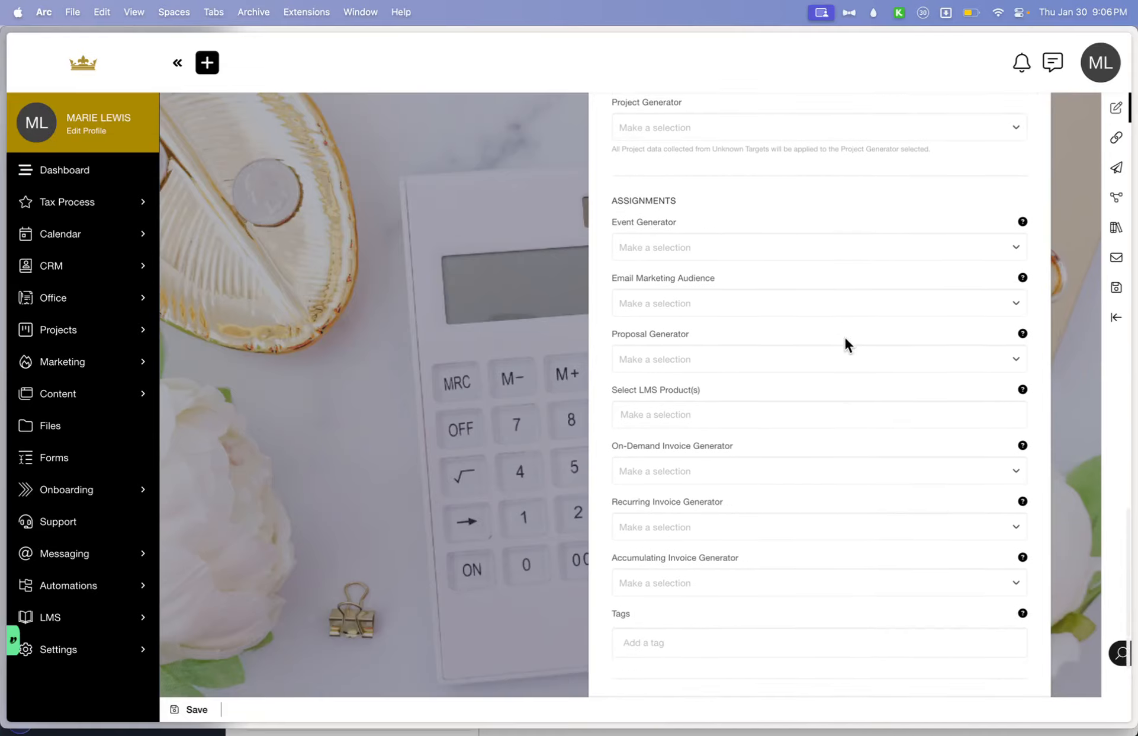
scroll(844, 343, down, 3)
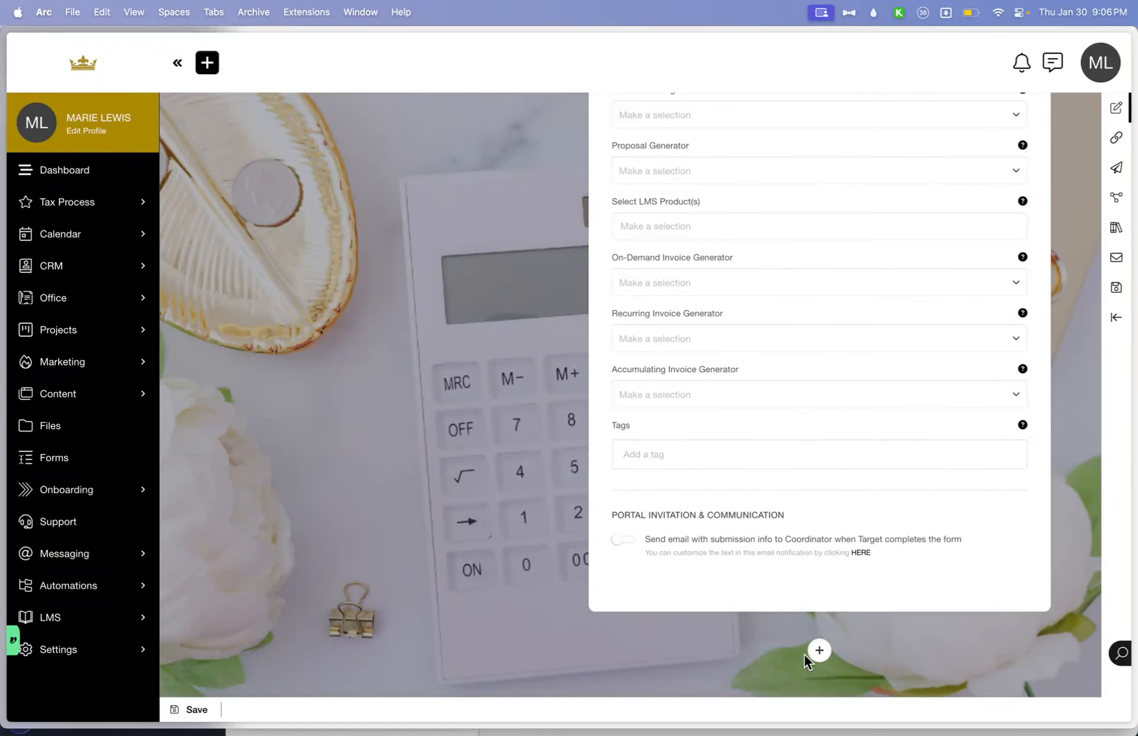
click(821, 651)
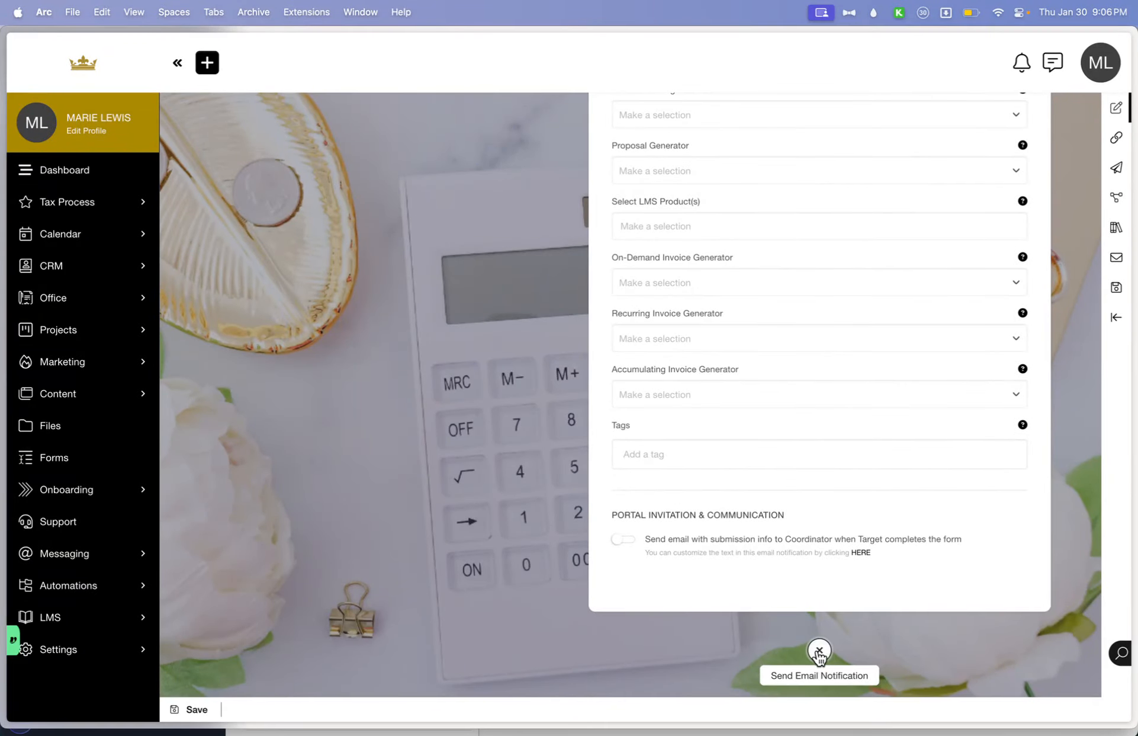
click(845, 676)
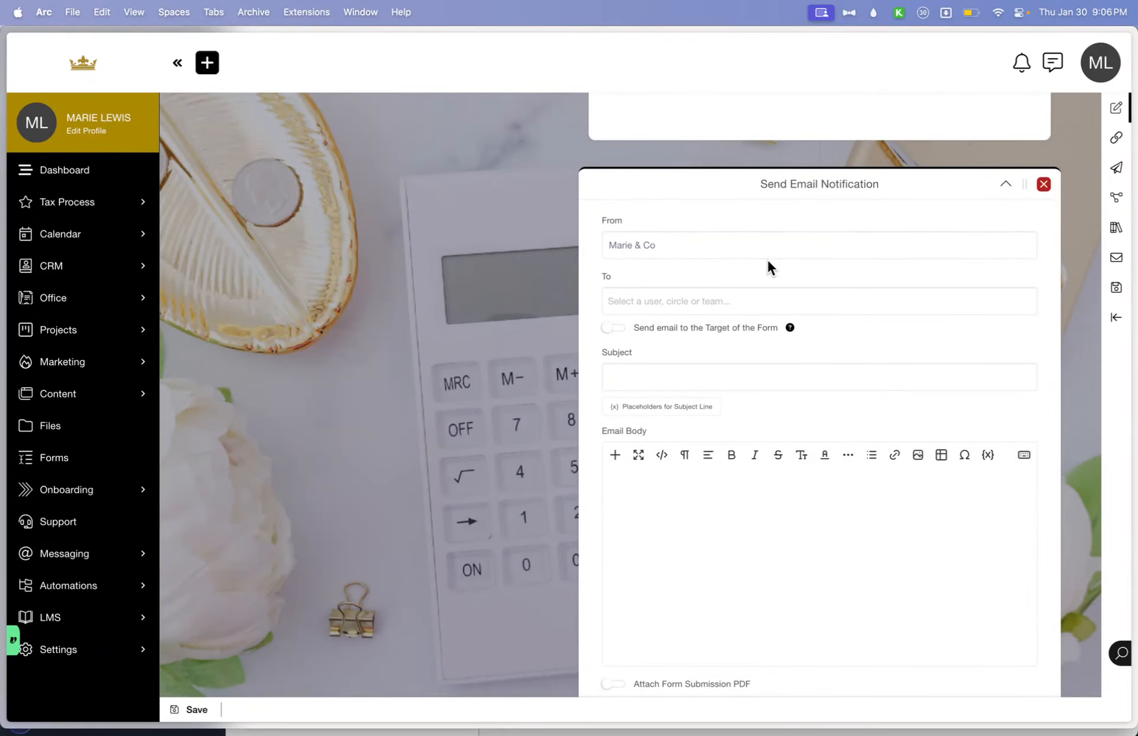
Enable sending the notification email to the Target of the form, leaving the recipient field empty
click(617, 300)
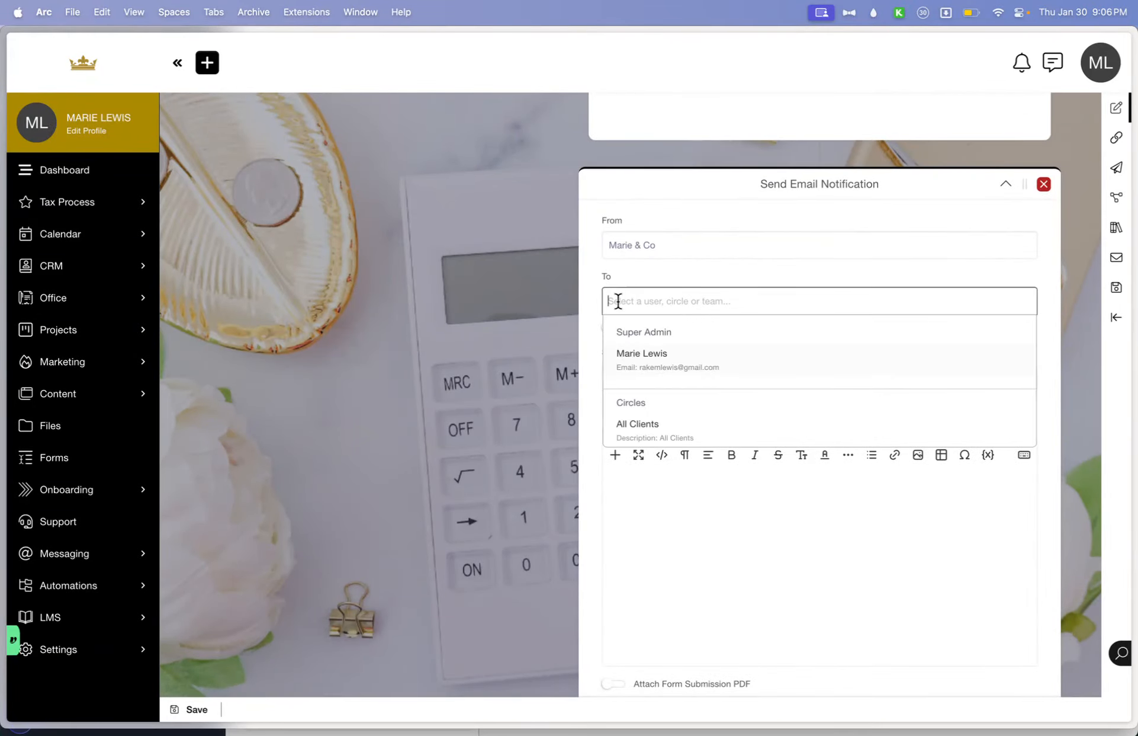
scroll(643, 380, down, 3)
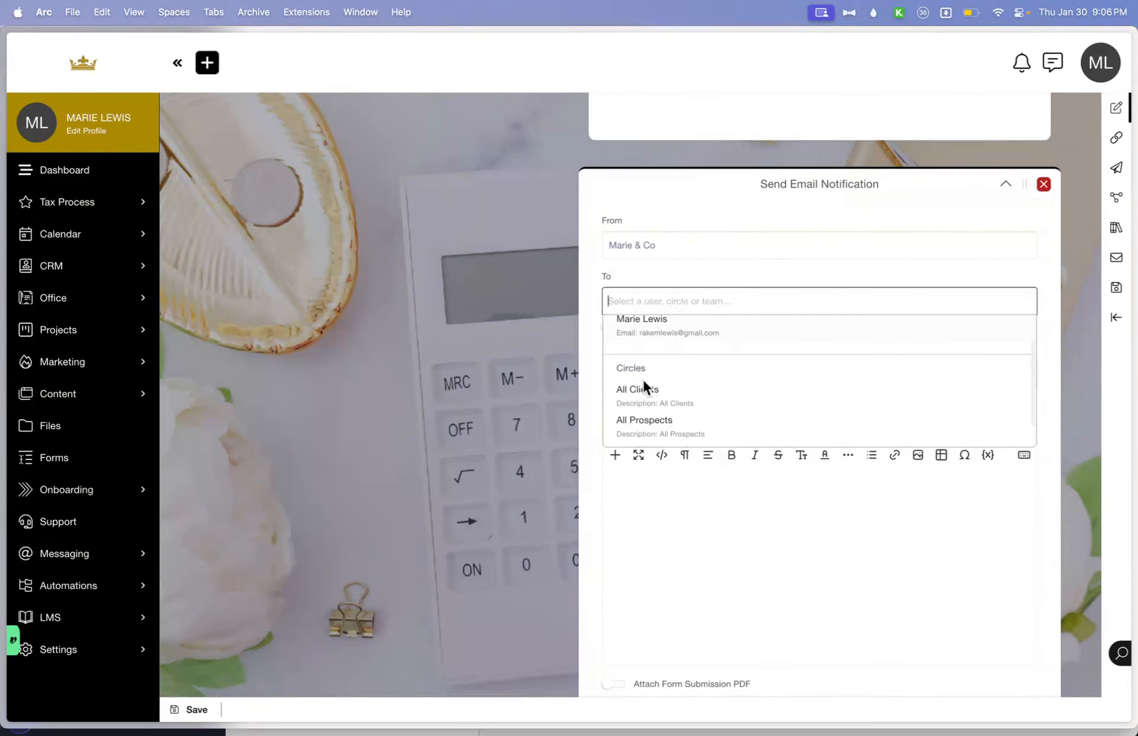
click(590, 351)
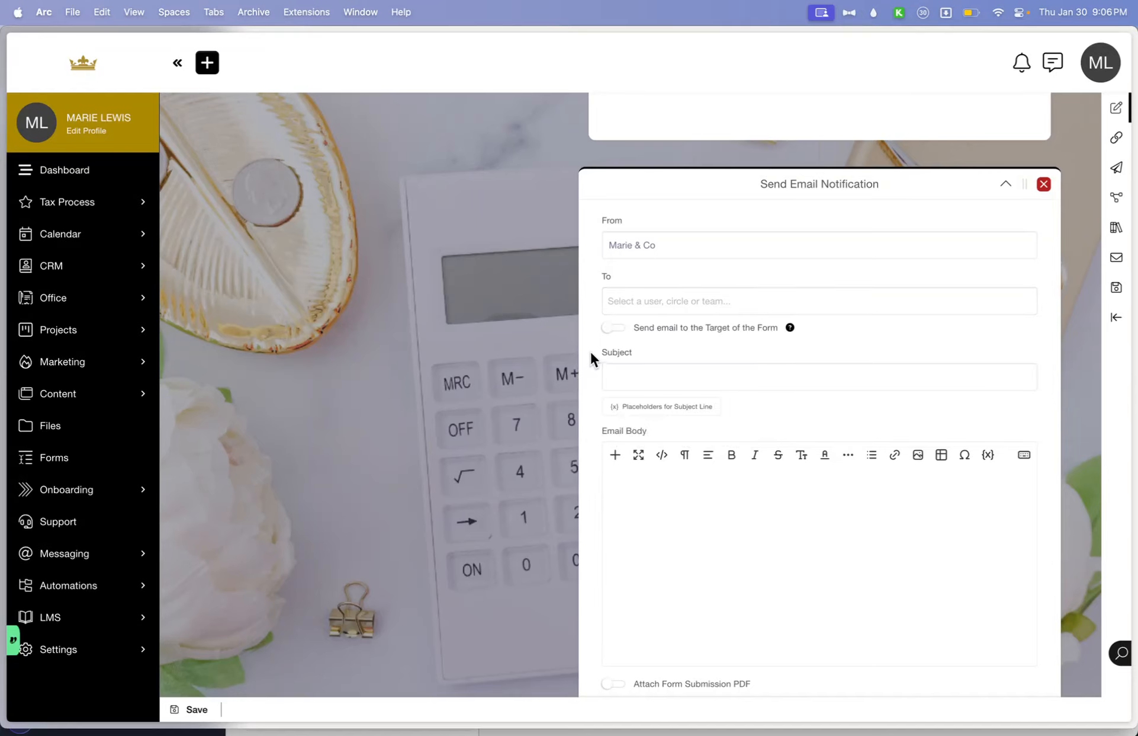
click(617, 330)
Check the form placeholders available for the email subject, and switch the form submission PDF attachment on and back off
click(685, 377)
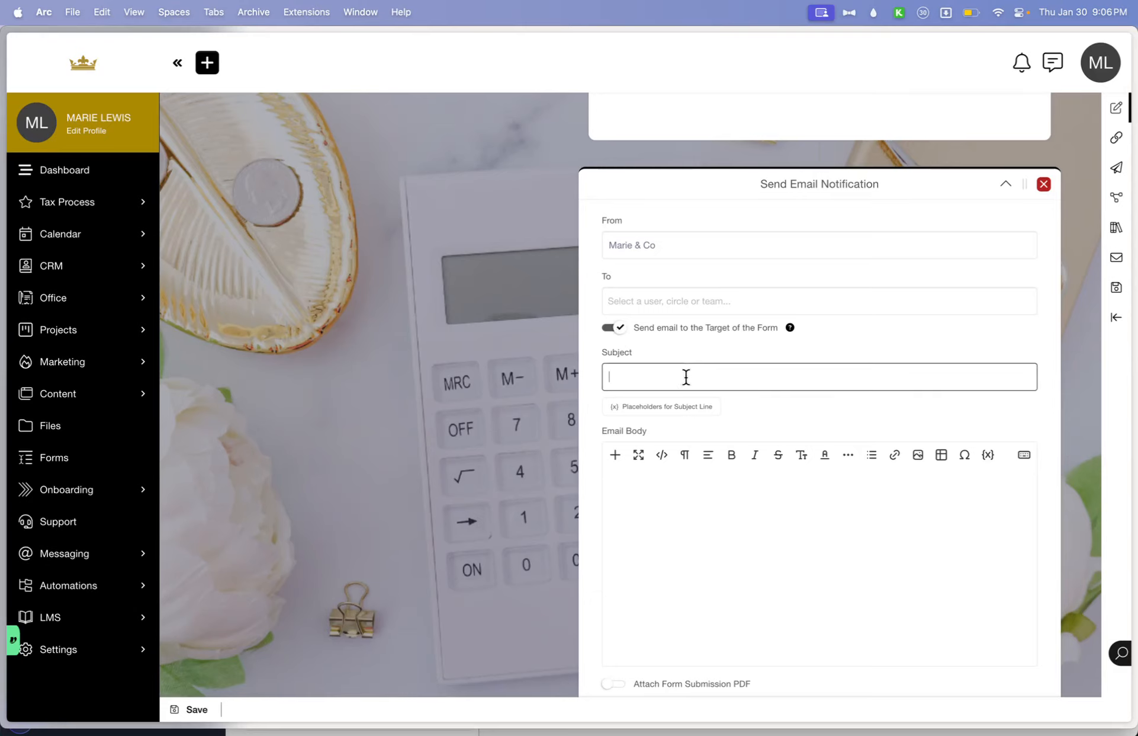
click(678, 418)
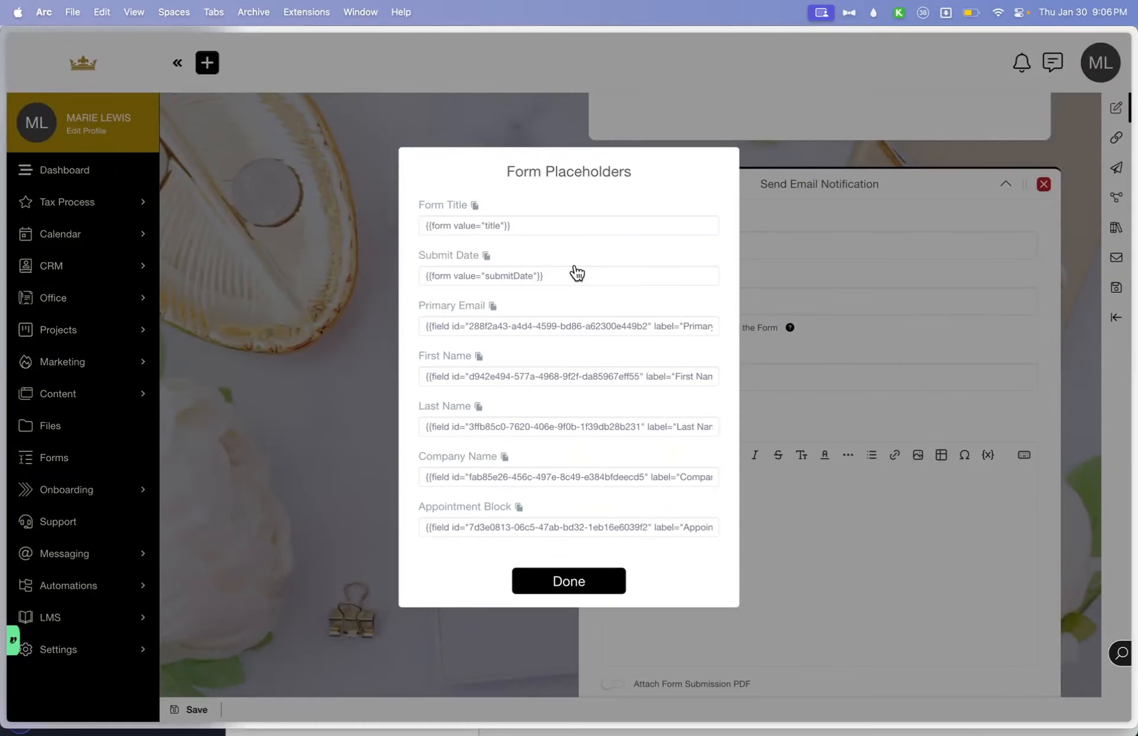
click(615, 583)
scroll(747, 520, down, 3)
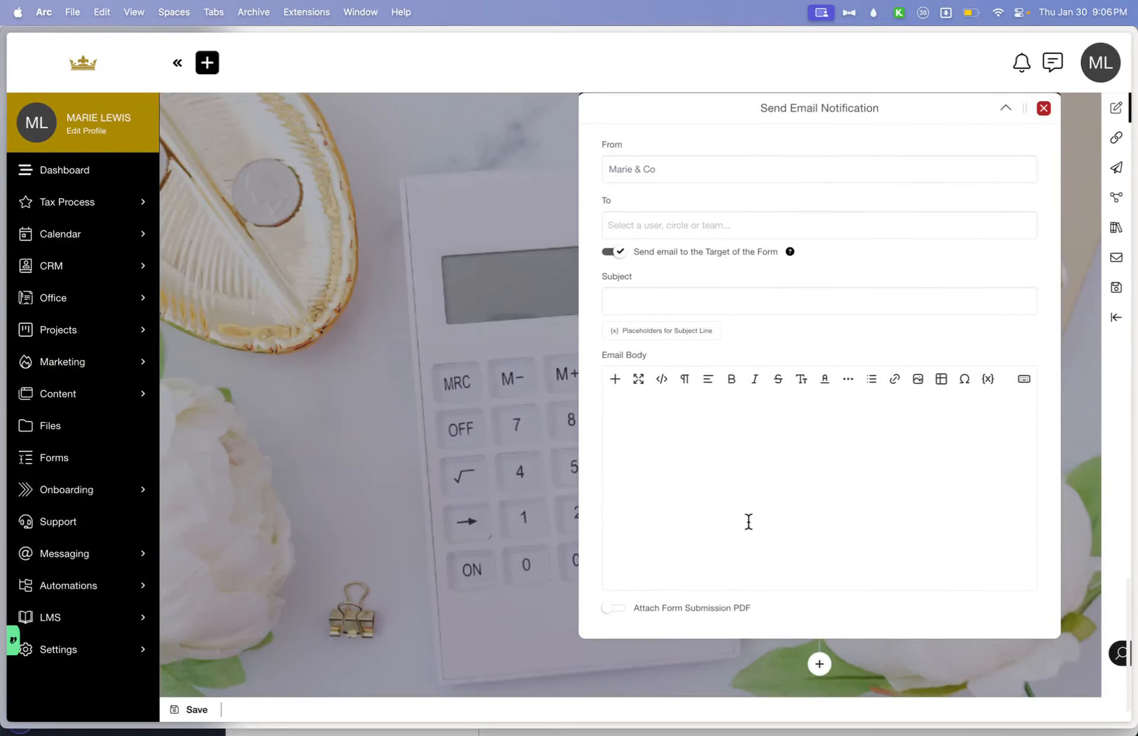
click(616, 607)
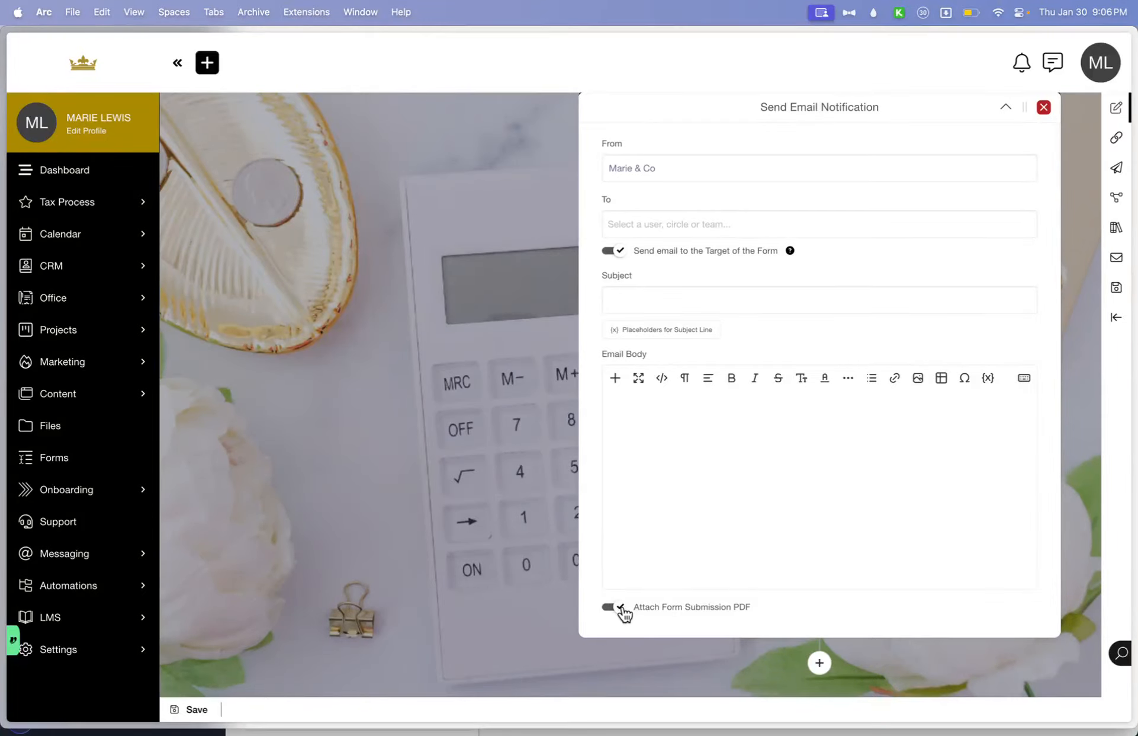
click(619, 608)
Move the Company Name block to the first position in the form, above Primary Email
scroll(735, 448, up, 10)
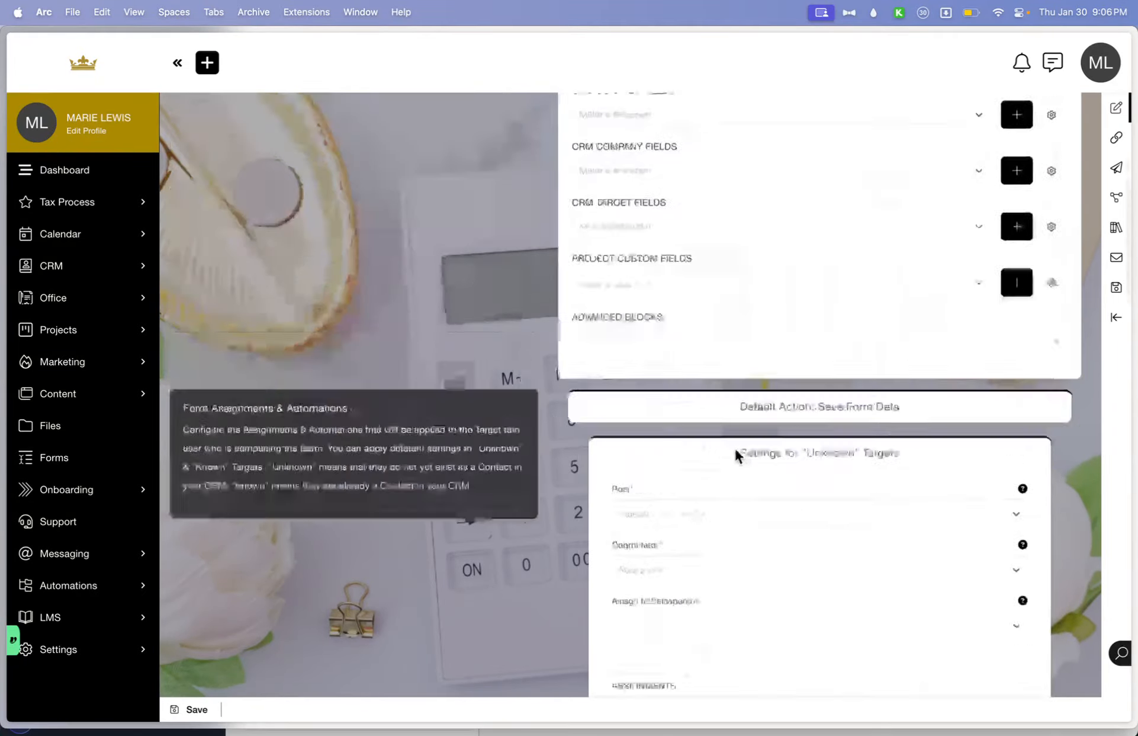
scroll(734, 446, up, 6)
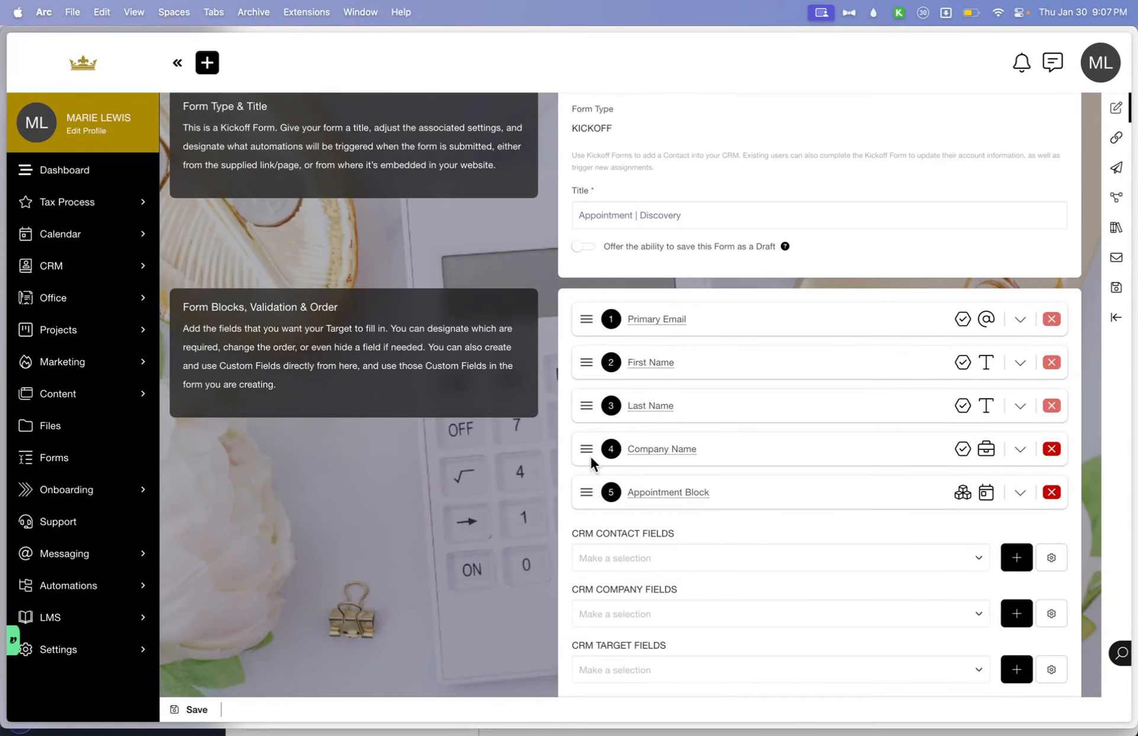
drag(588, 454, 584, 310)
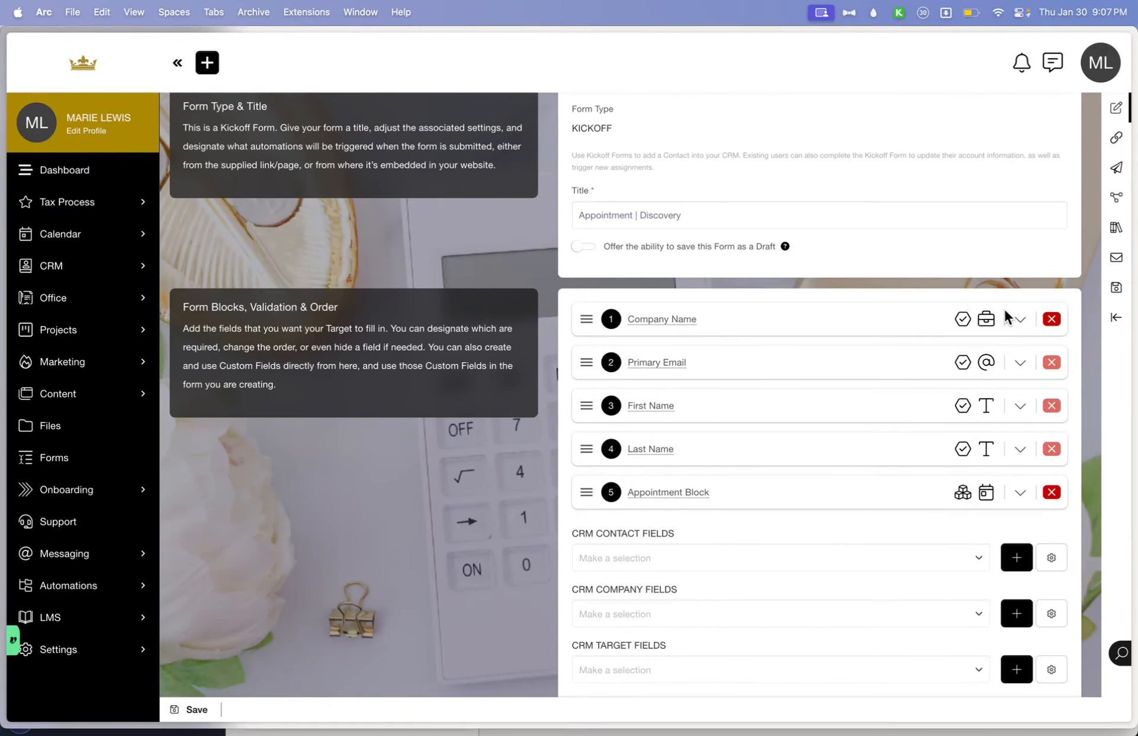
Try to save the form and delete the default subtext in the Company Name block's settings
click(1020, 321)
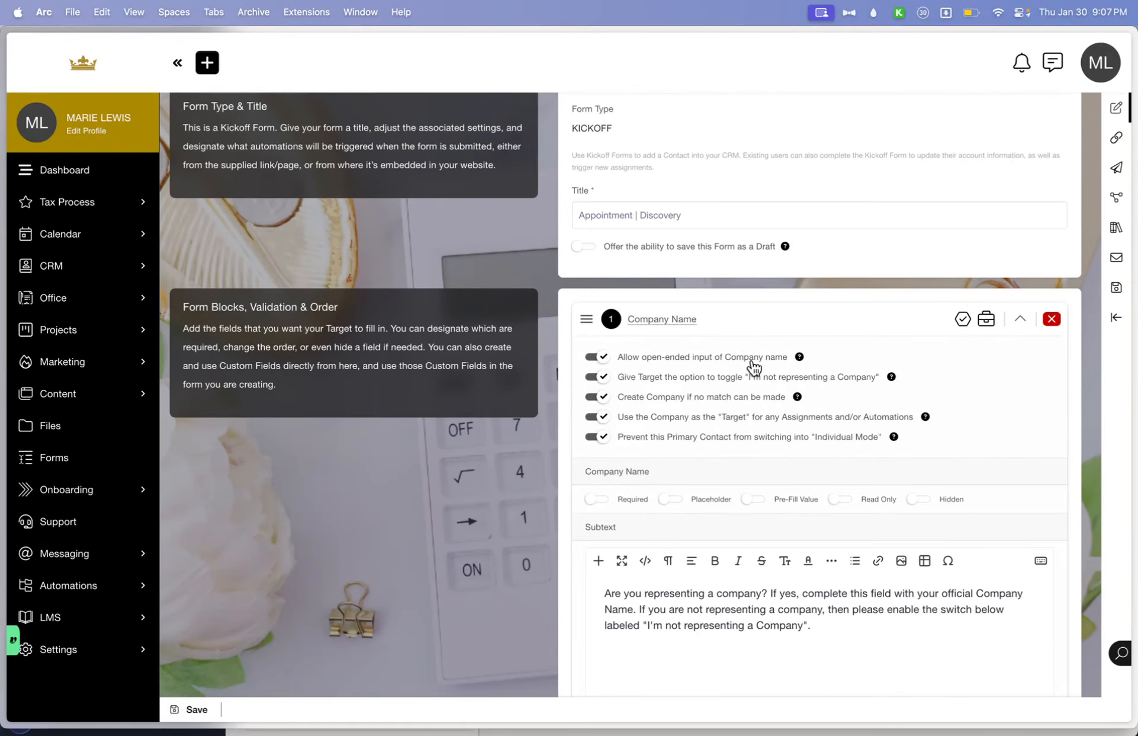
scroll(752, 379, down, 3)
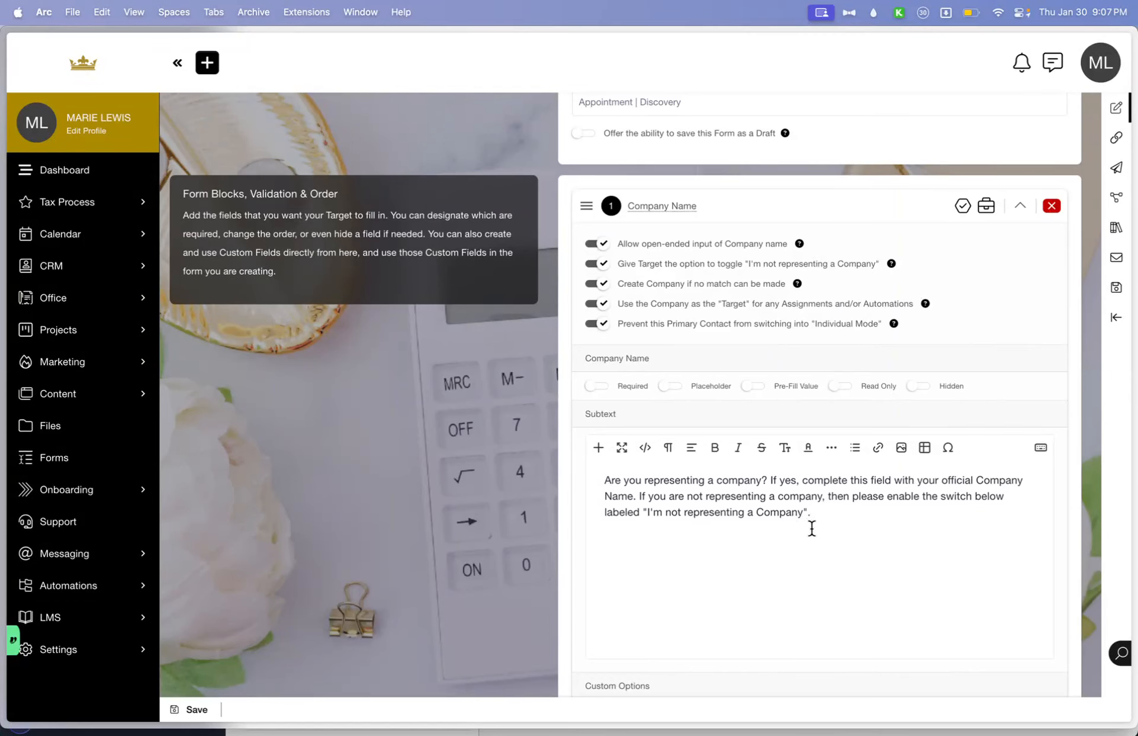
drag(857, 519, 587, 484)
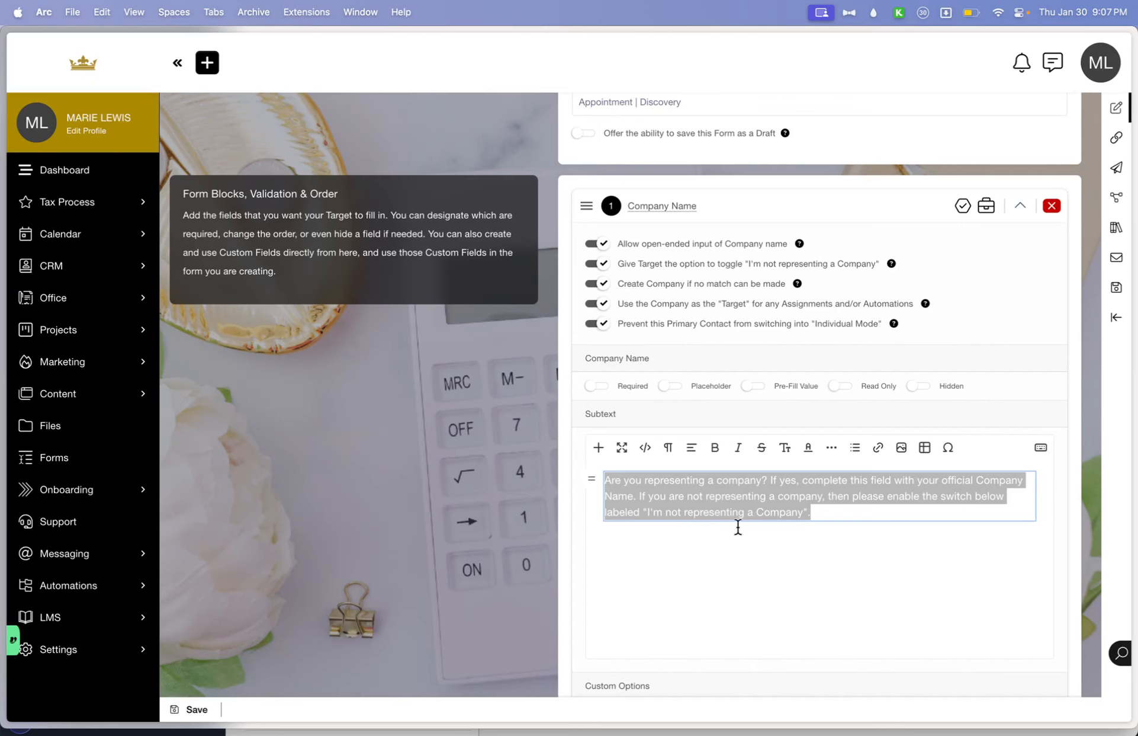
click(1116, 290)
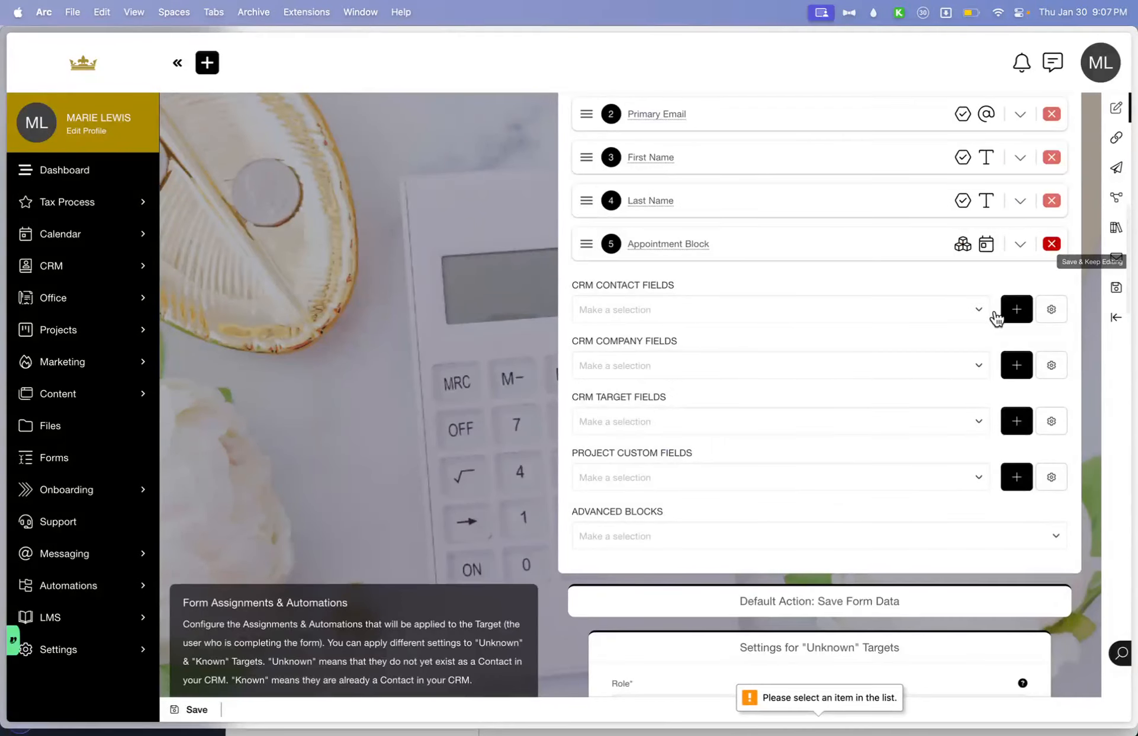
scroll(790, 438, up, 10)
scroll(791, 433, up, 3)
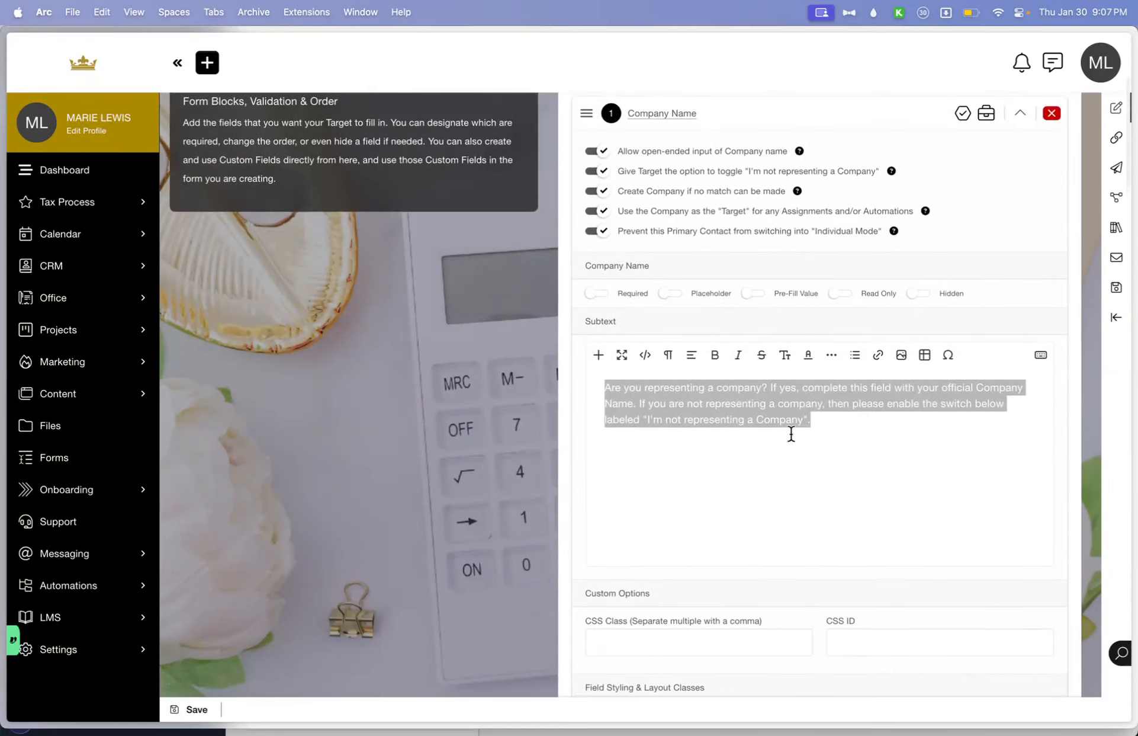
key(BackSpace)
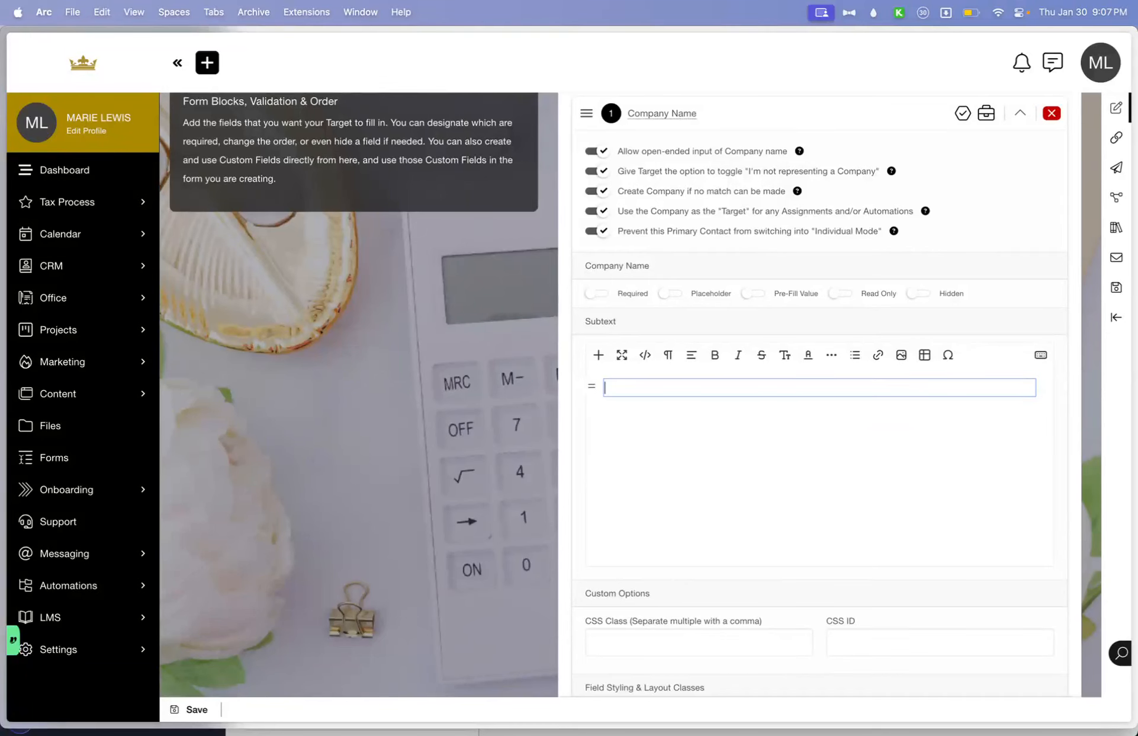
Open the Company Name block's label for editing and leave it without entering a new name
scroll(745, 463, up, 1)
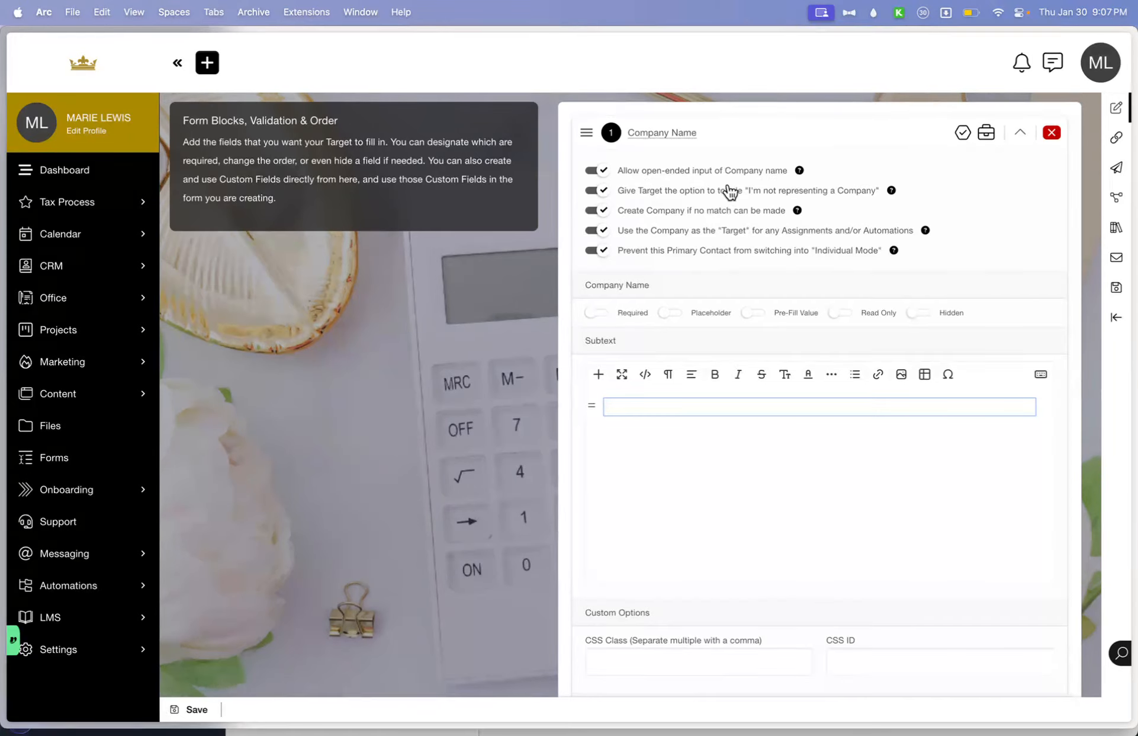
click(690, 133)
drag(705, 136, 643, 136)
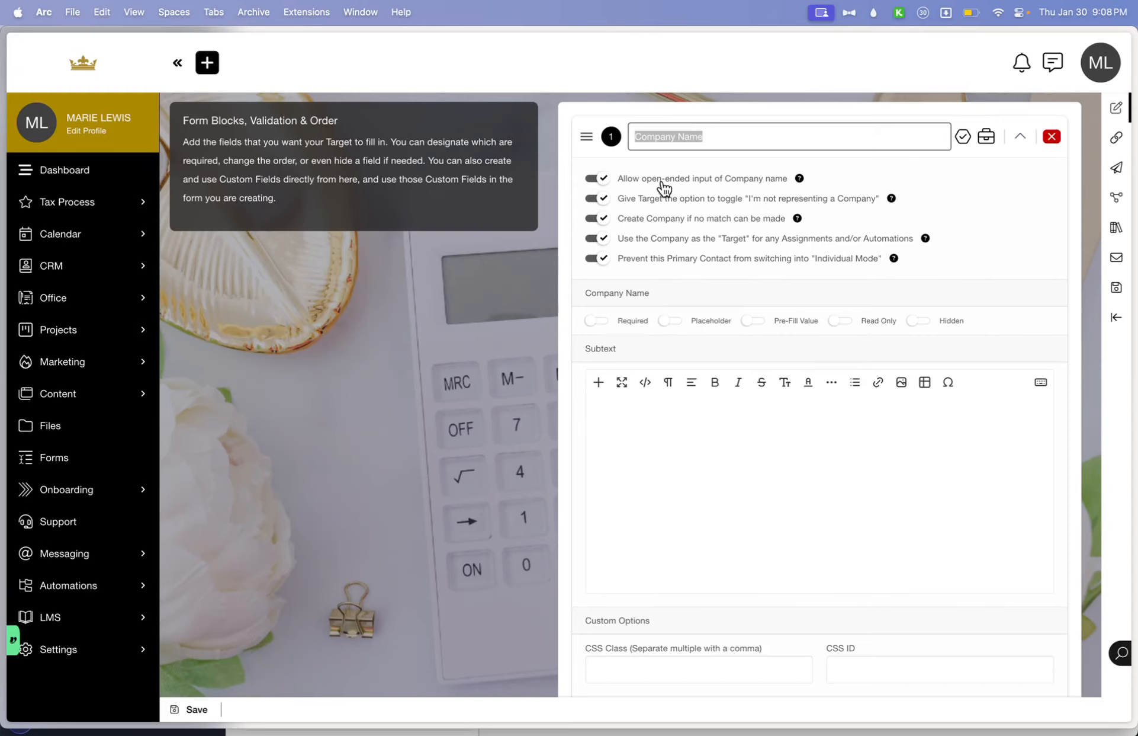
click(597, 184)
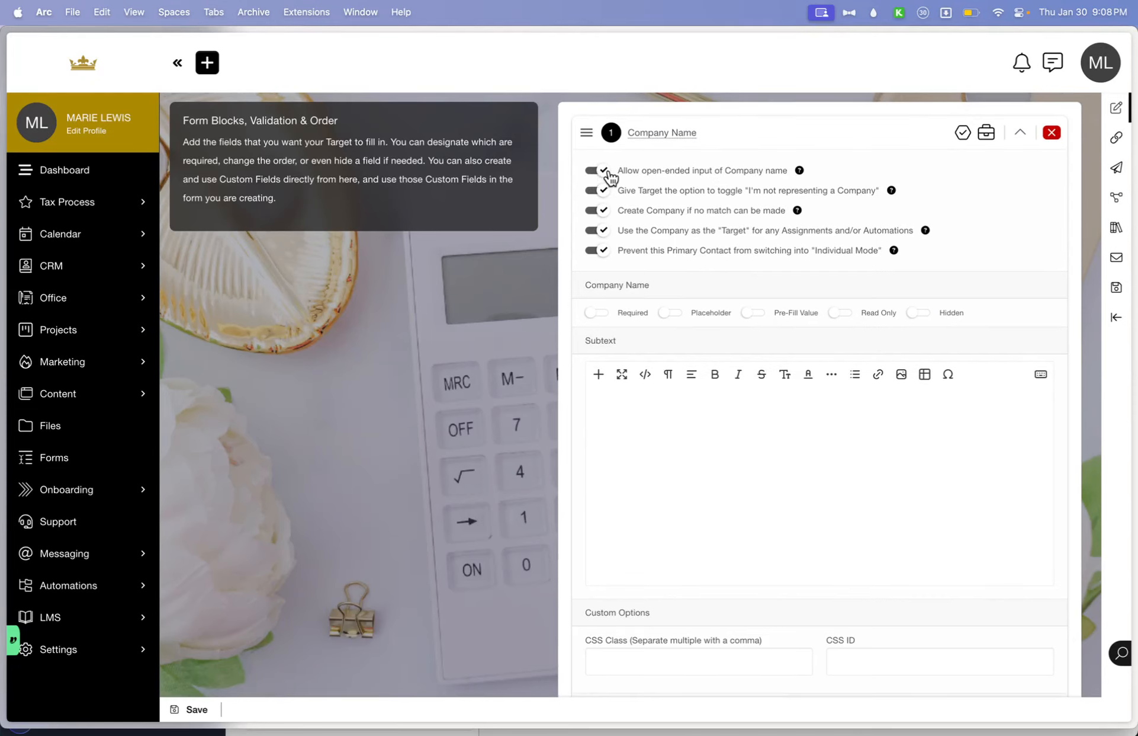
Switch the open-ended input, "I'm not representing a Company" and "Create Company if no match can be made" options off and back on
click(605, 172)
click(619, 180)
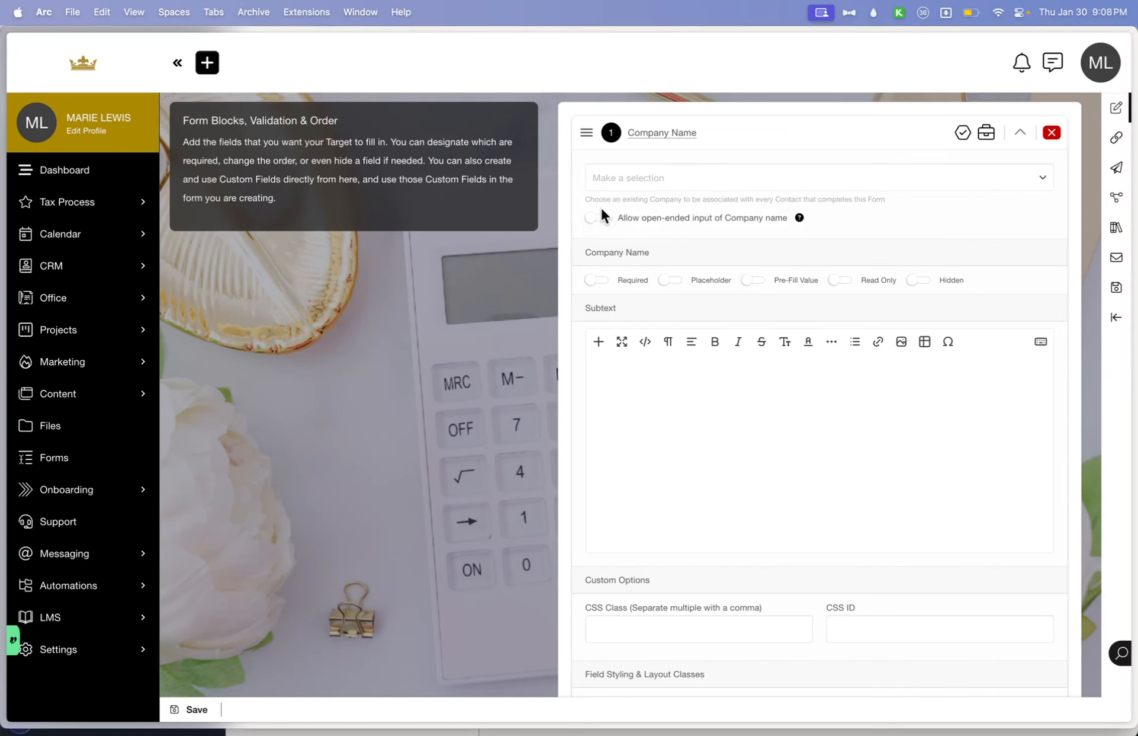
click(597, 215)
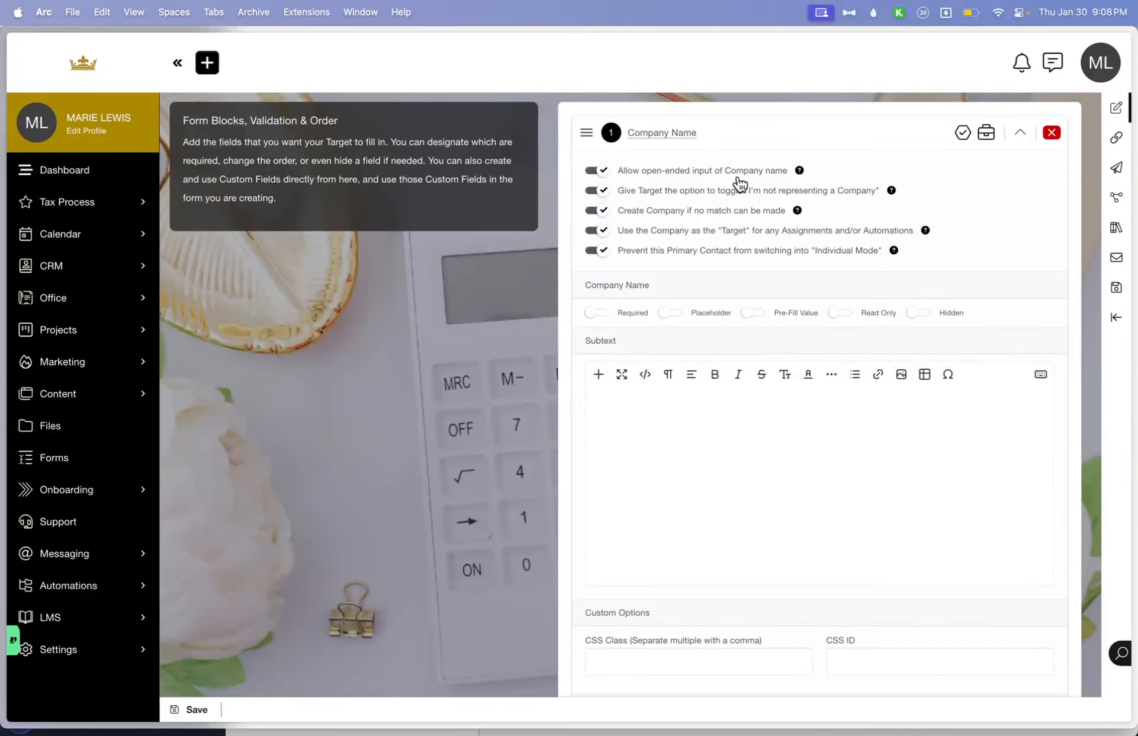
click(605, 195)
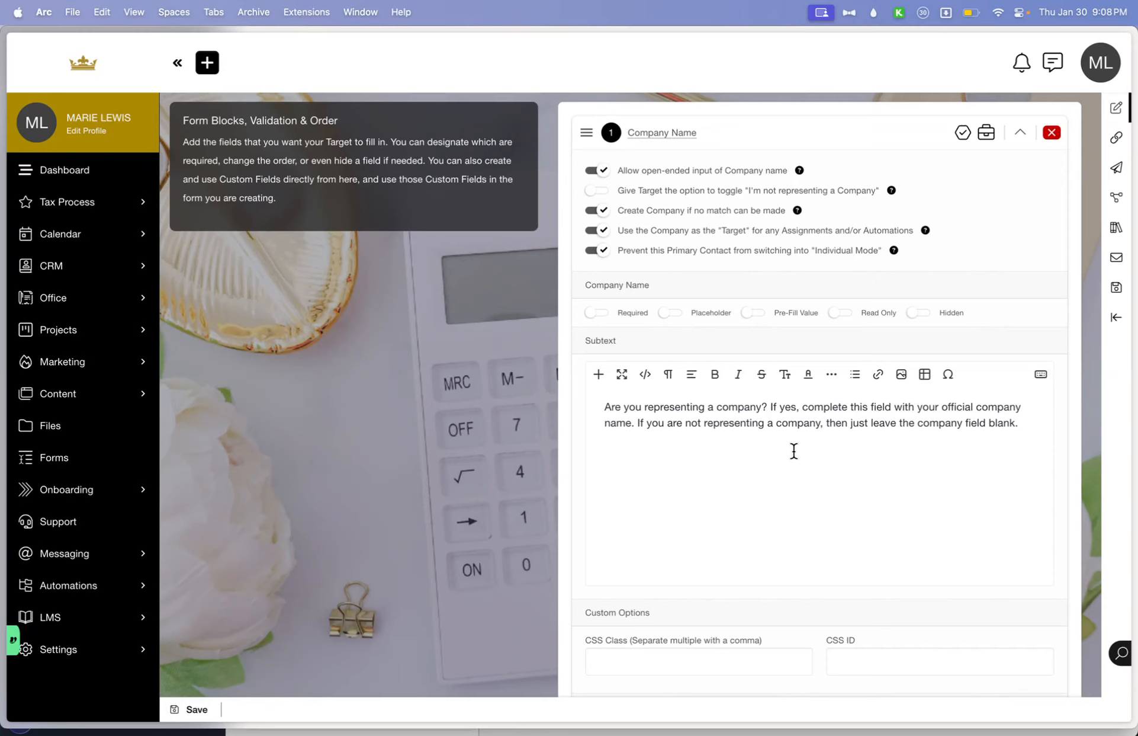
click(603, 191)
click(600, 212)
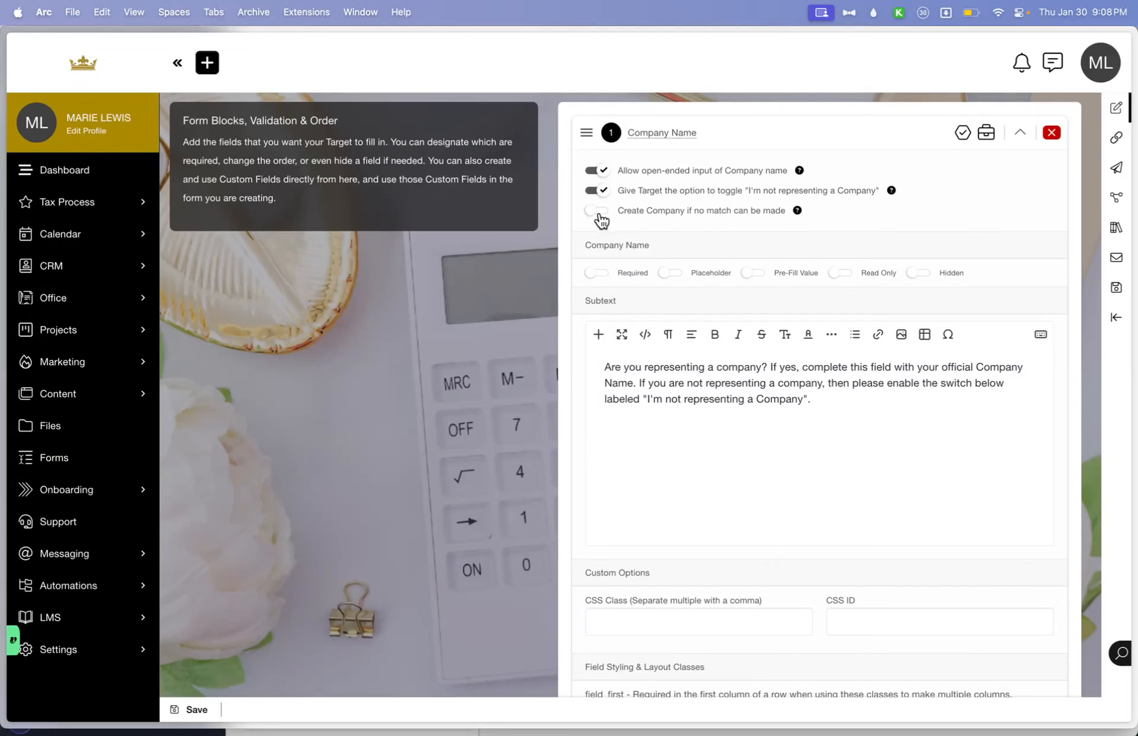
click(599, 214)
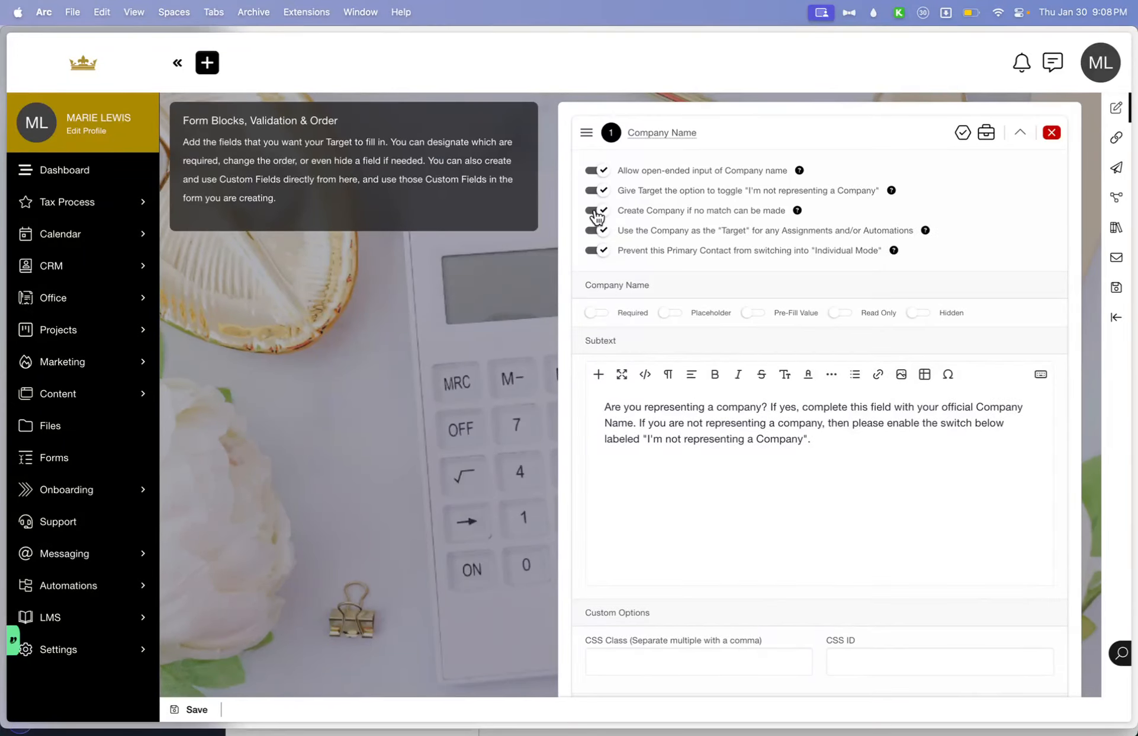
click(597, 214)
Delete the entire subtext about representing a company from the Company Name block
drag(868, 457, 522, 350)
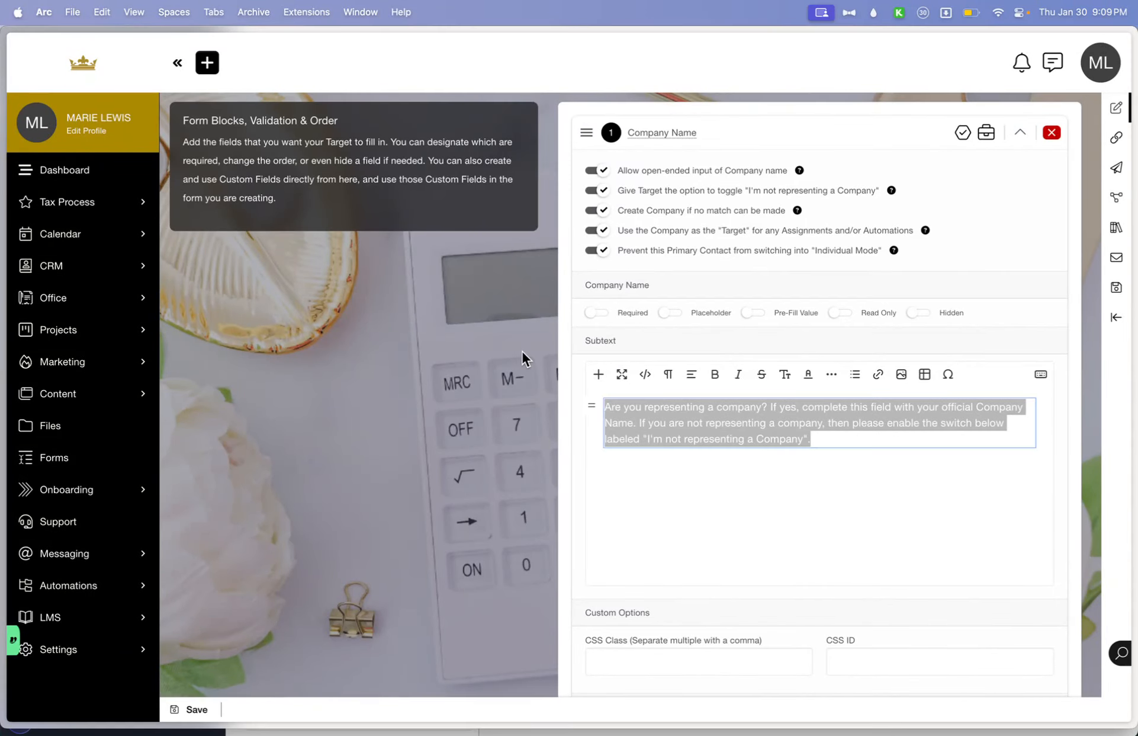
key(BackSpace)
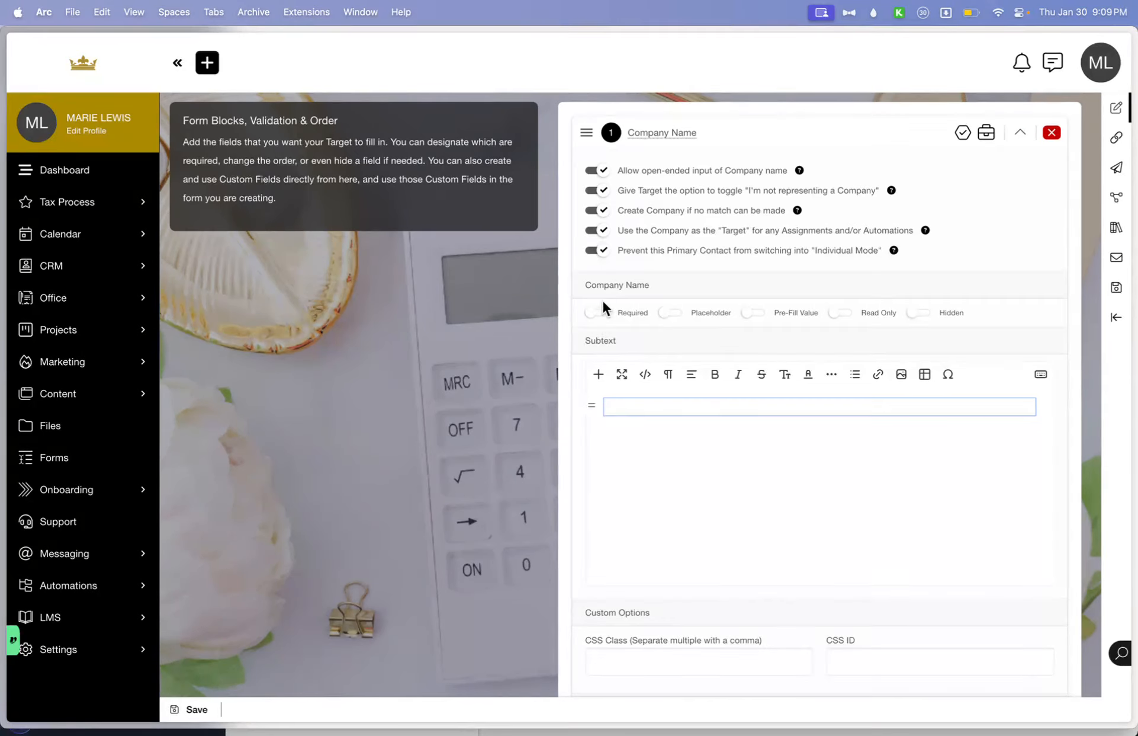
Try the Placeholder, Pre-Fill Value, Read Only and Hidden options of the Company Name field, leaving each off, and collapse the block
click(670, 316)
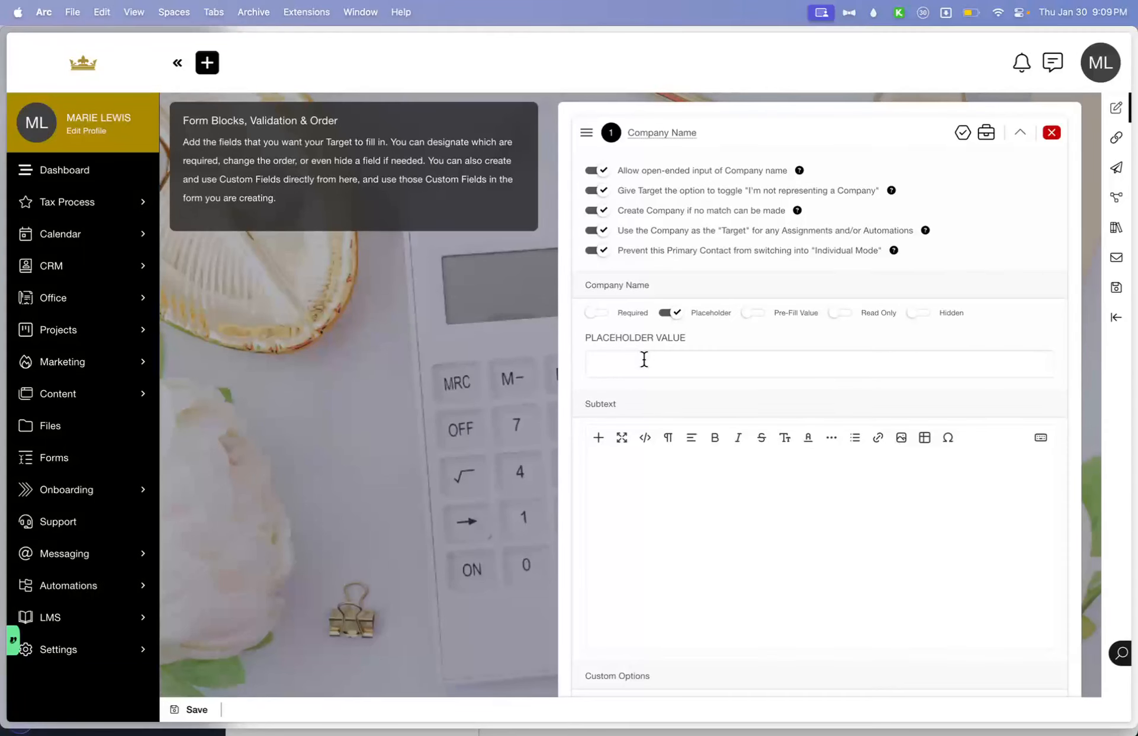
click(678, 314)
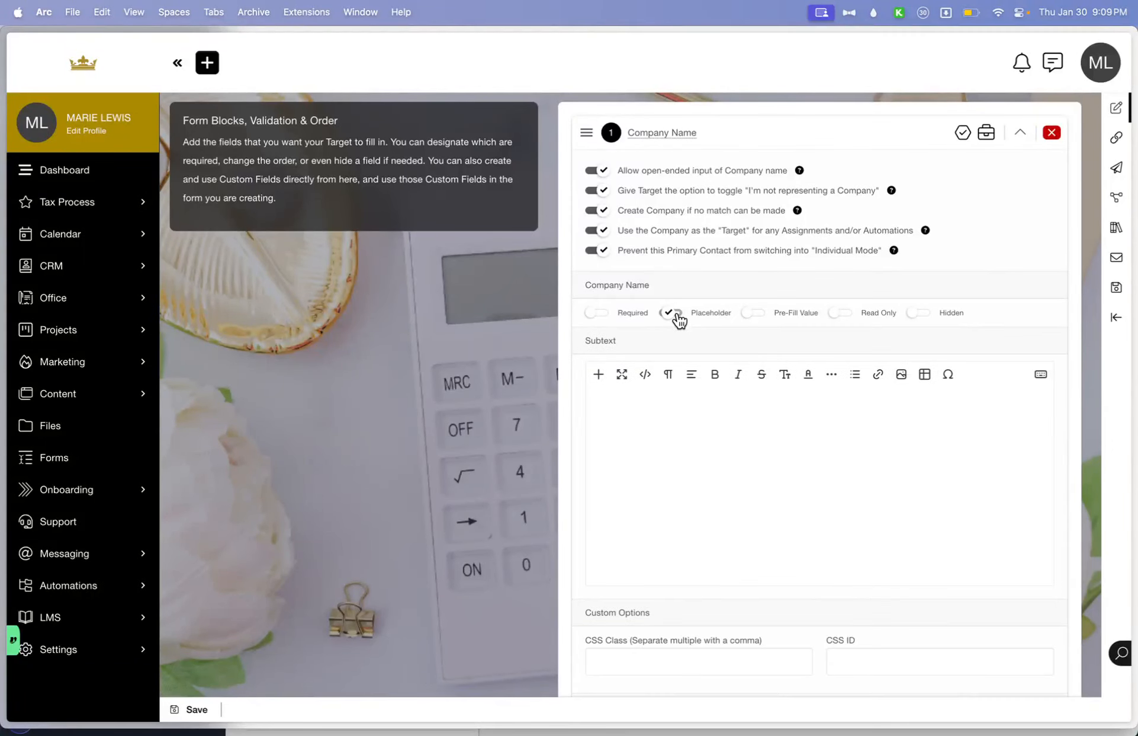
click(753, 311)
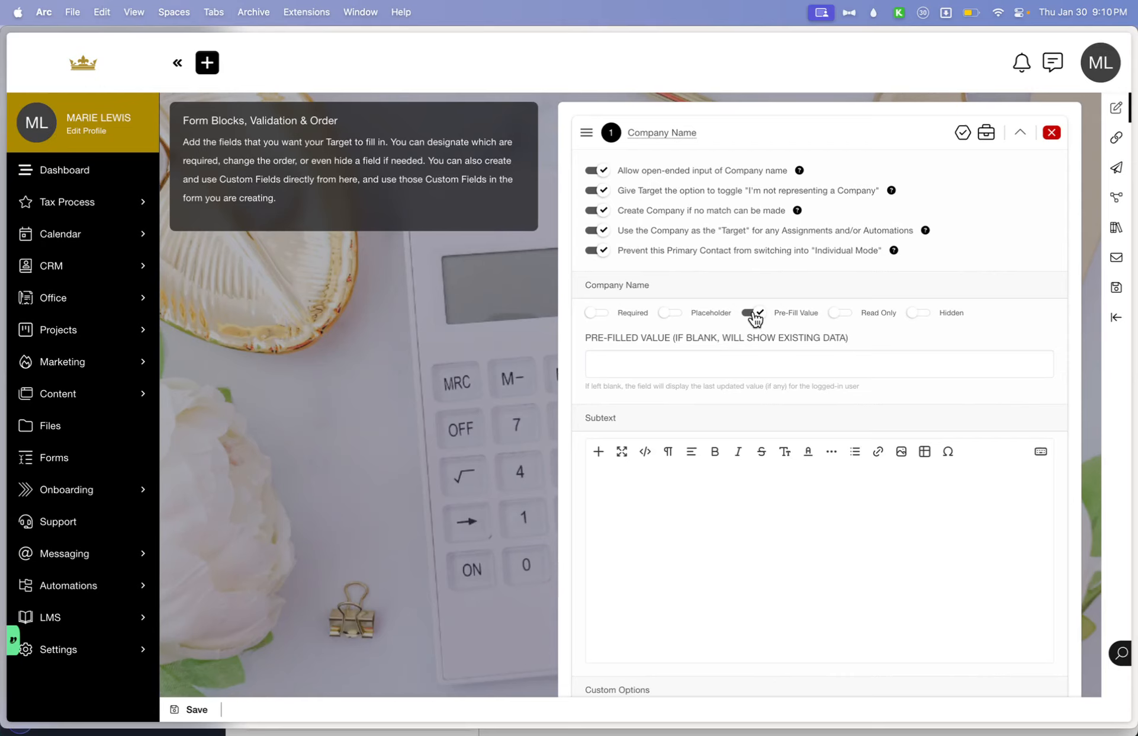
click(754, 314)
click(838, 316)
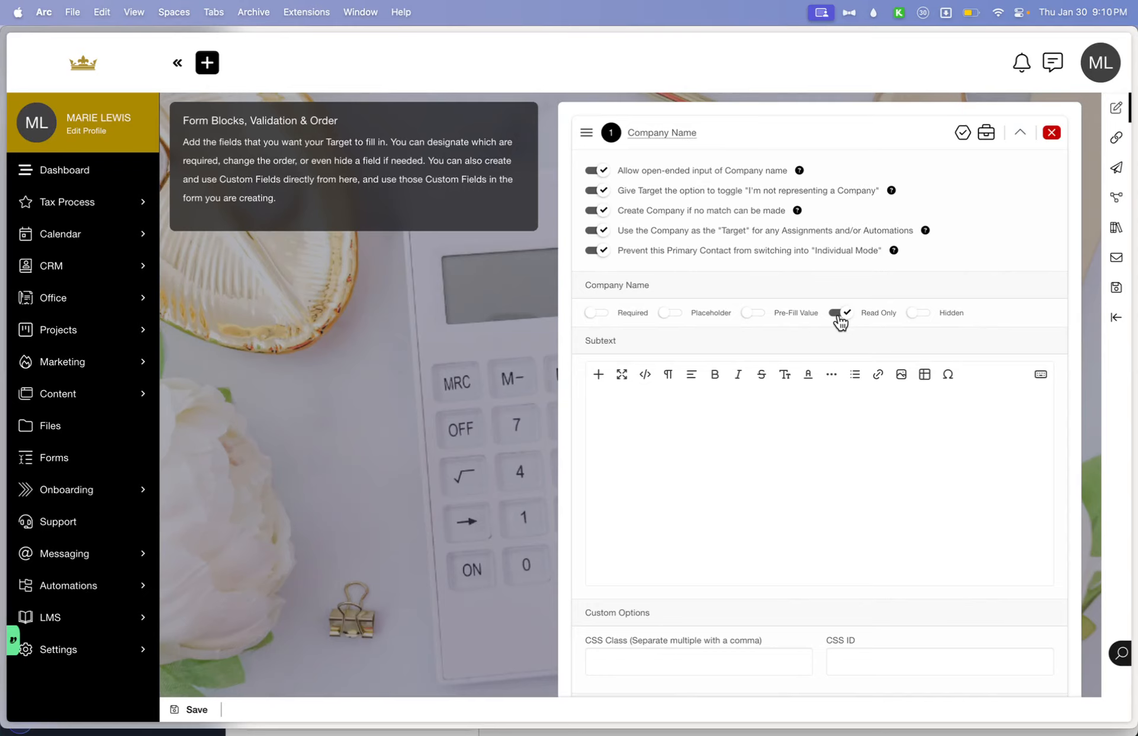
click(838, 316)
click(924, 320)
click(922, 320)
click(1021, 135)
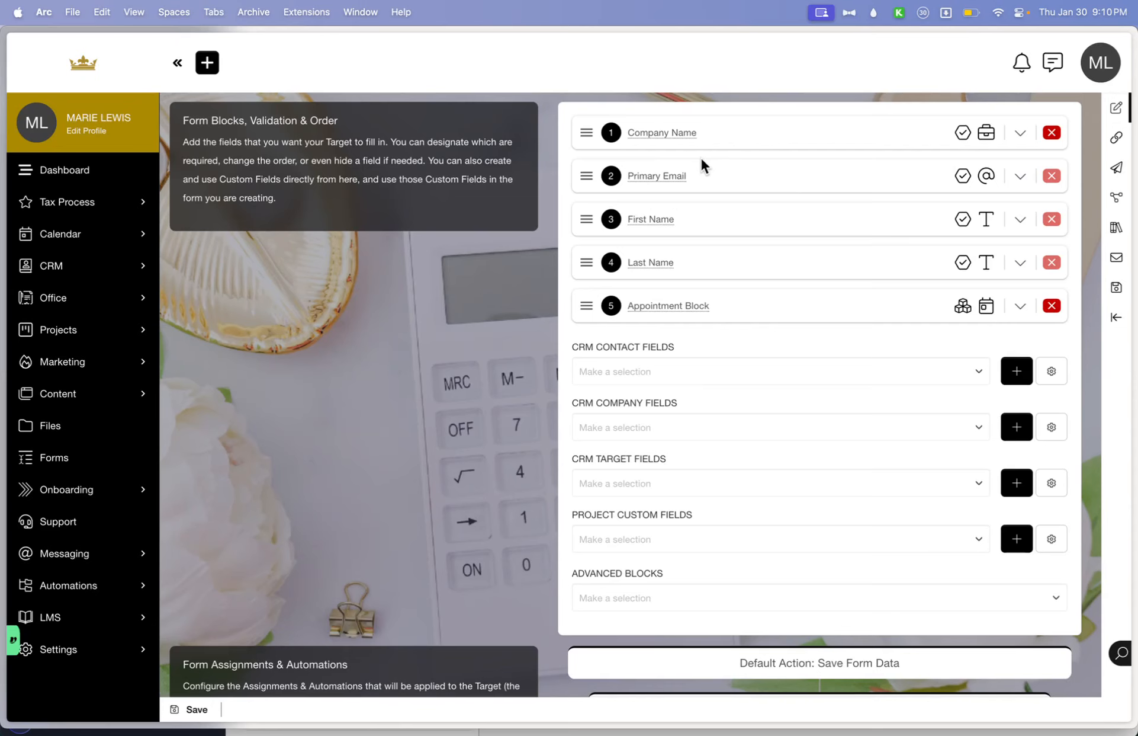
Move the First Name and Last Name blocks above Primary Email, directly below Company Name
drag(587, 219, 587, 176)
drag(587, 261, 586, 208)
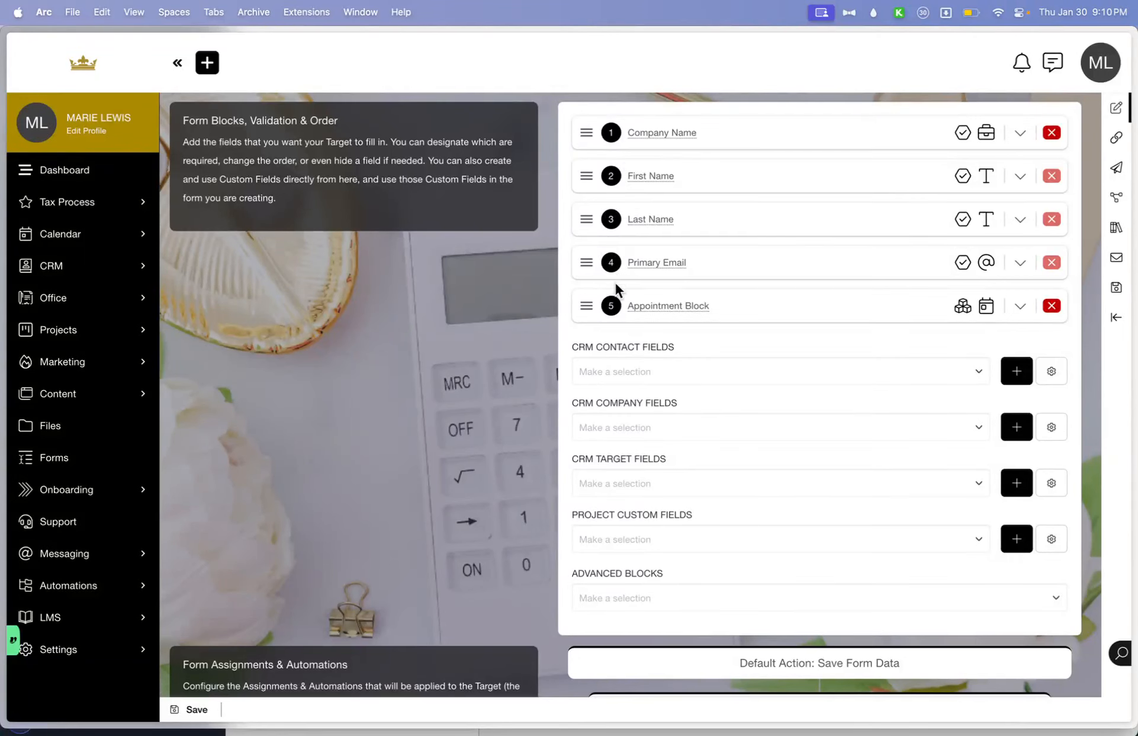
Send the First Name block to the end of the form by position number and move it back to second place
click(612, 178)
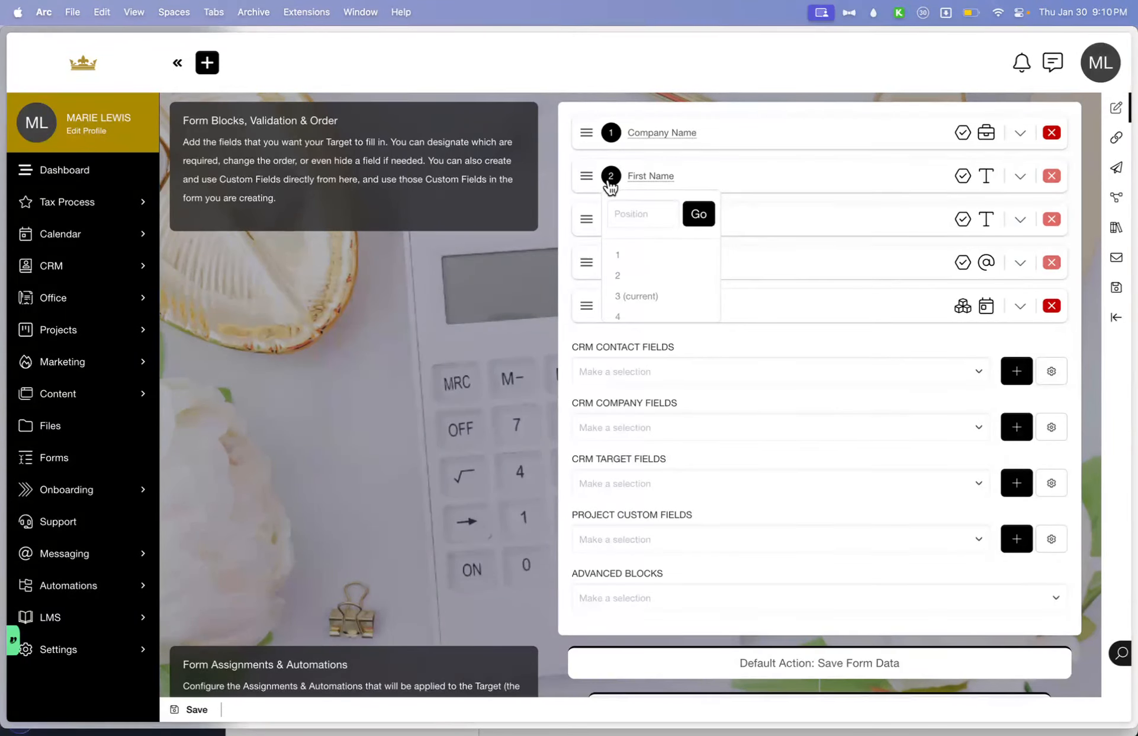
scroll(628, 313, down, 1)
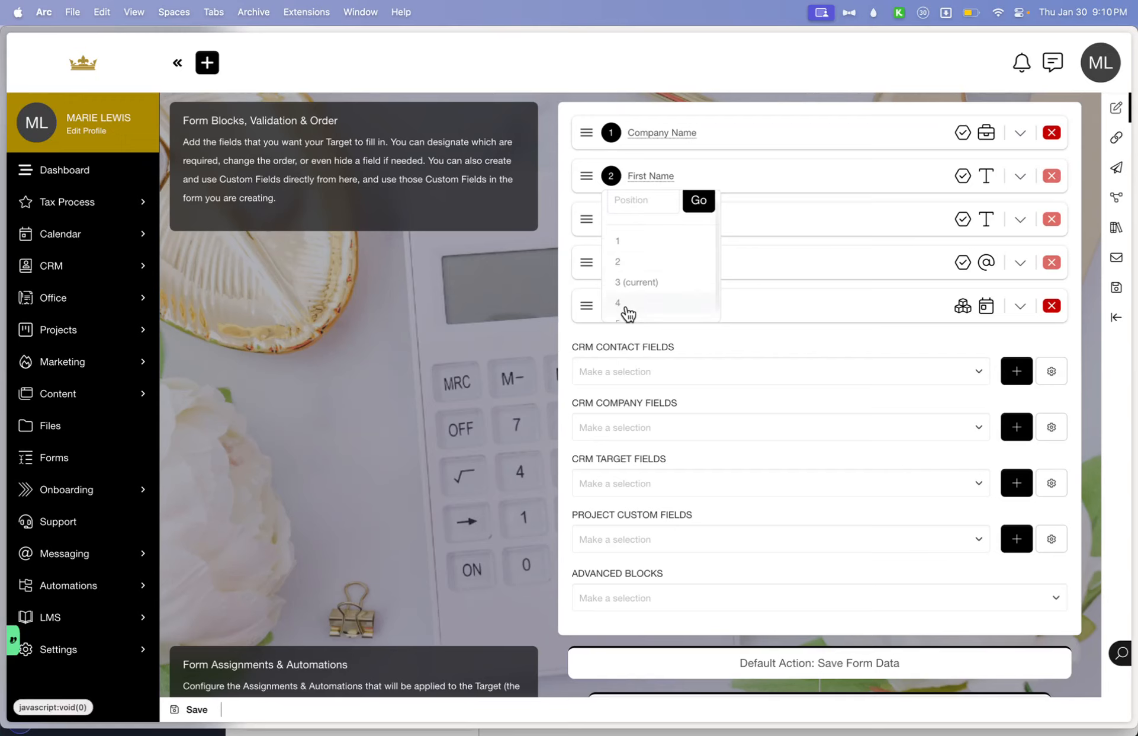
click(626, 309)
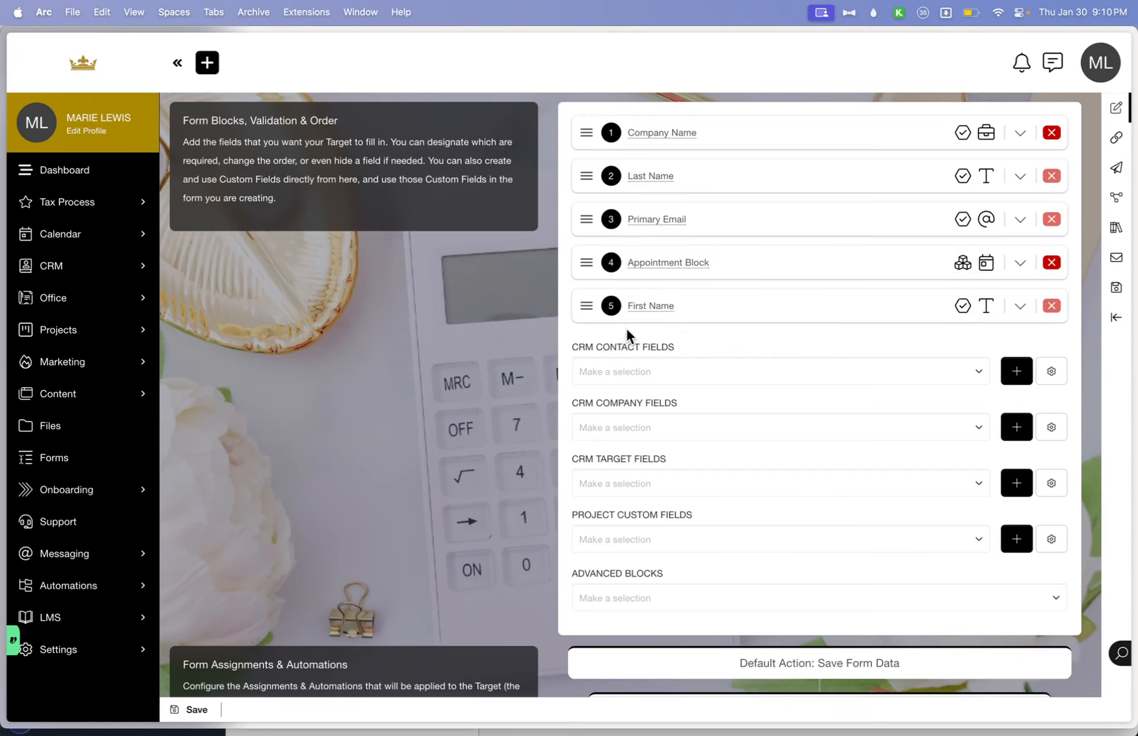
drag(587, 305, 586, 172)
Set the First Name block's CSS classes to "field_first, field_half", copying the names from the layout class list
click(1019, 177)
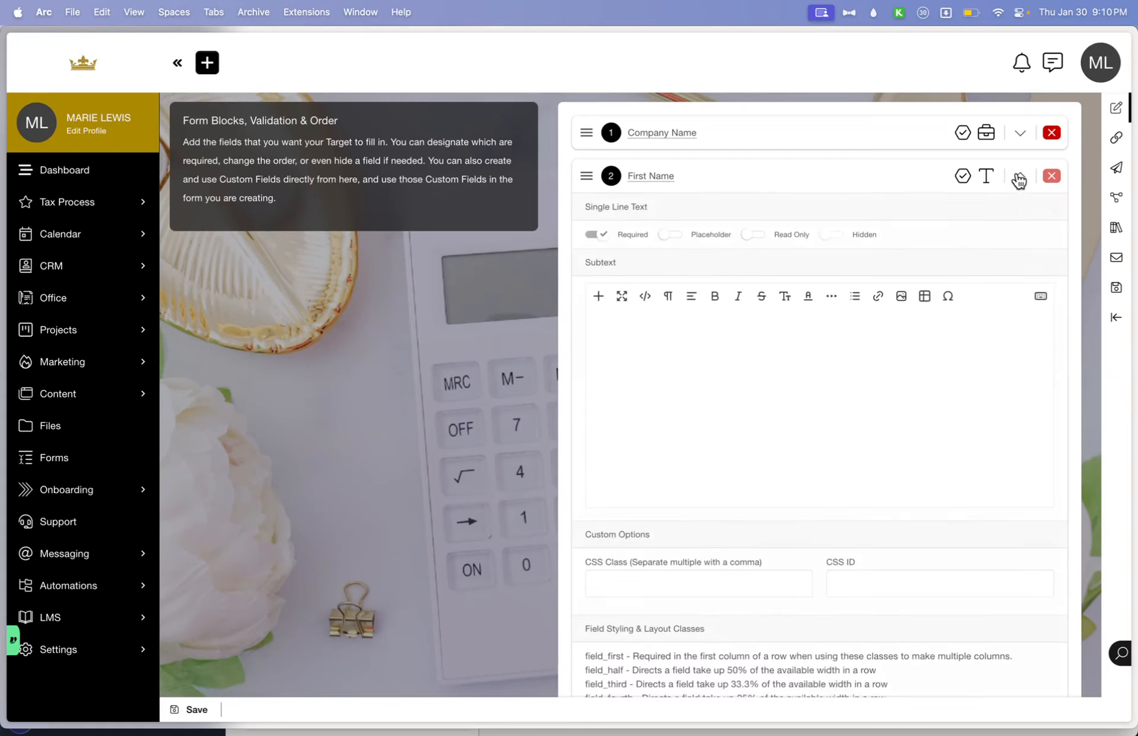
scroll(780, 420, down, 5)
scroll(780, 420, down, 2)
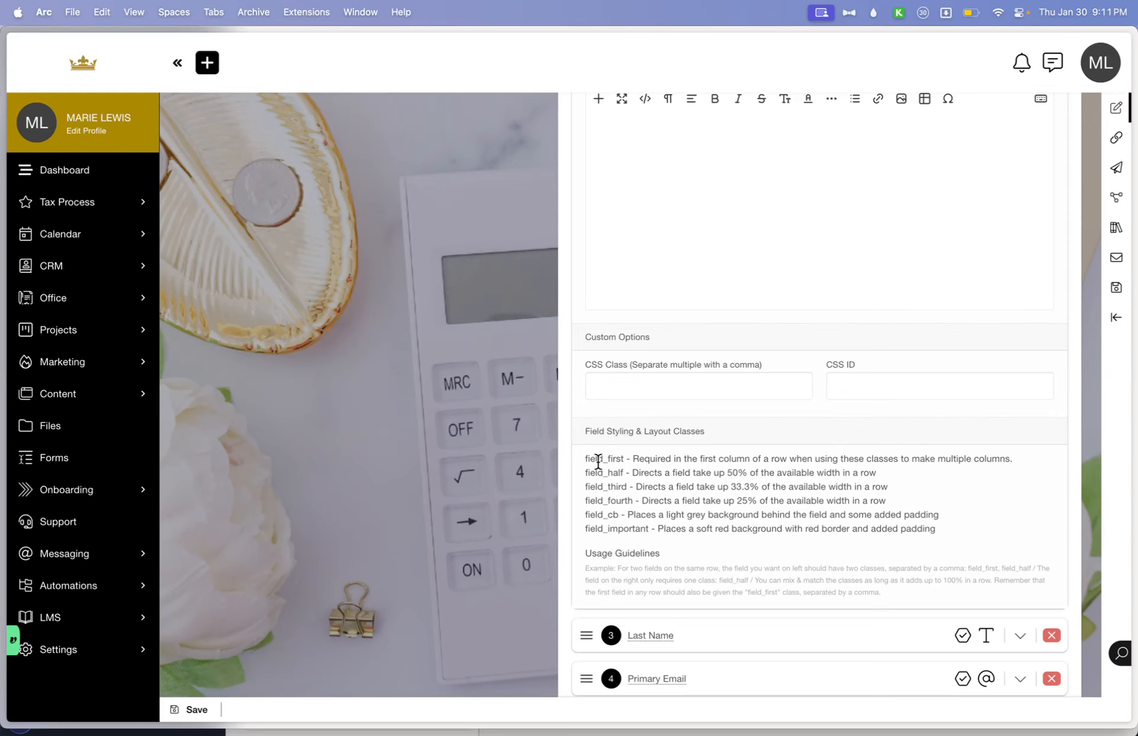
drag(586, 459, 625, 462)
key(super+c)
click(638, 387)
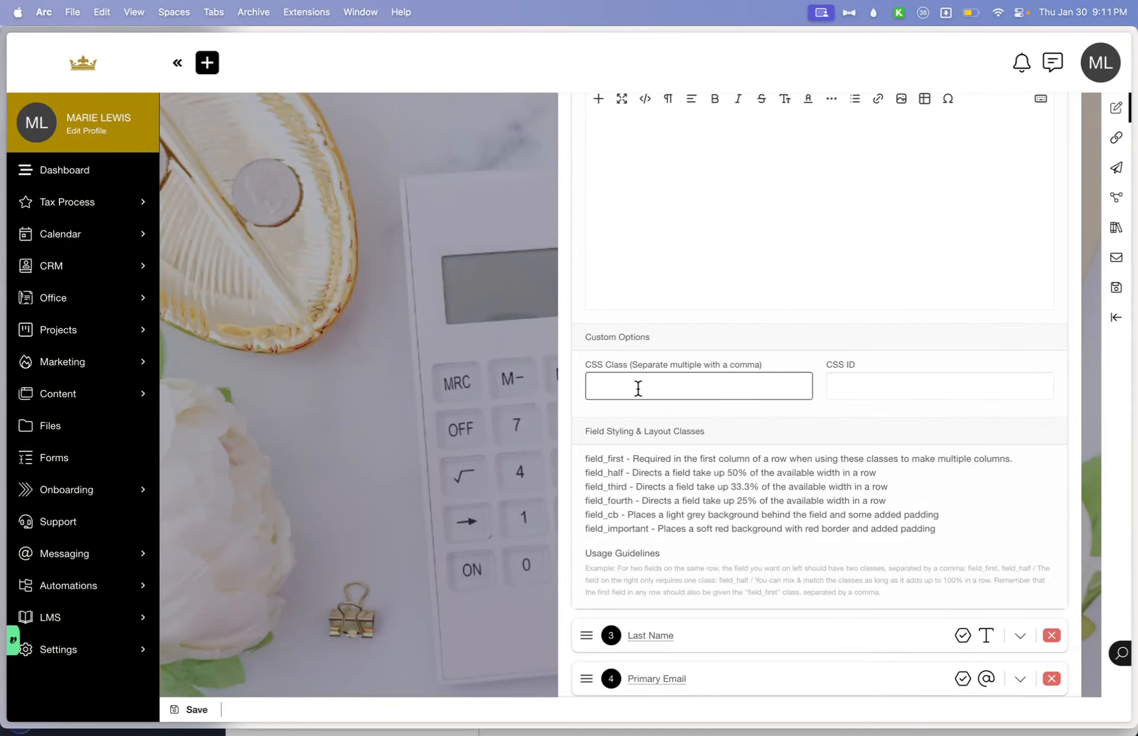
key(super+v)
text(,)
drag(624, 472, 578, 480)
key(super+c)
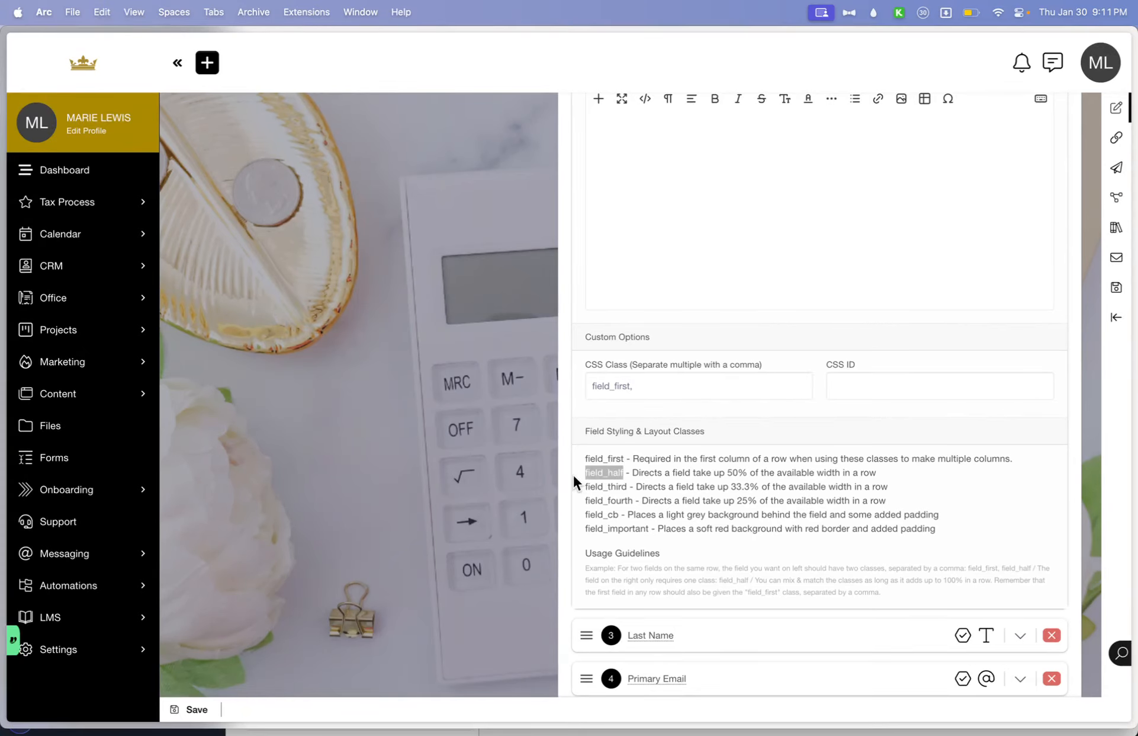
click(676, 385)
key(super+v)
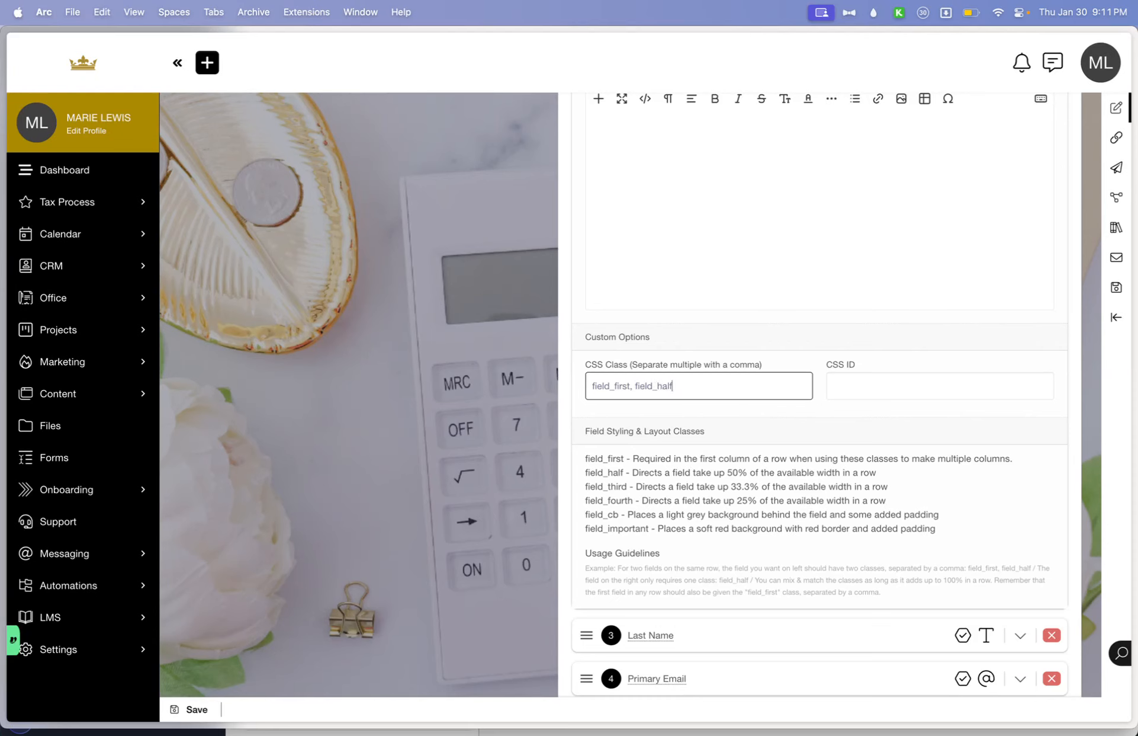
Review the First Name block's styling classes field_third, field_fourth, field_cb and field_important, and collapse the block
scroll(606, 391, up, 1)
scroll(606, 391, up, 5)
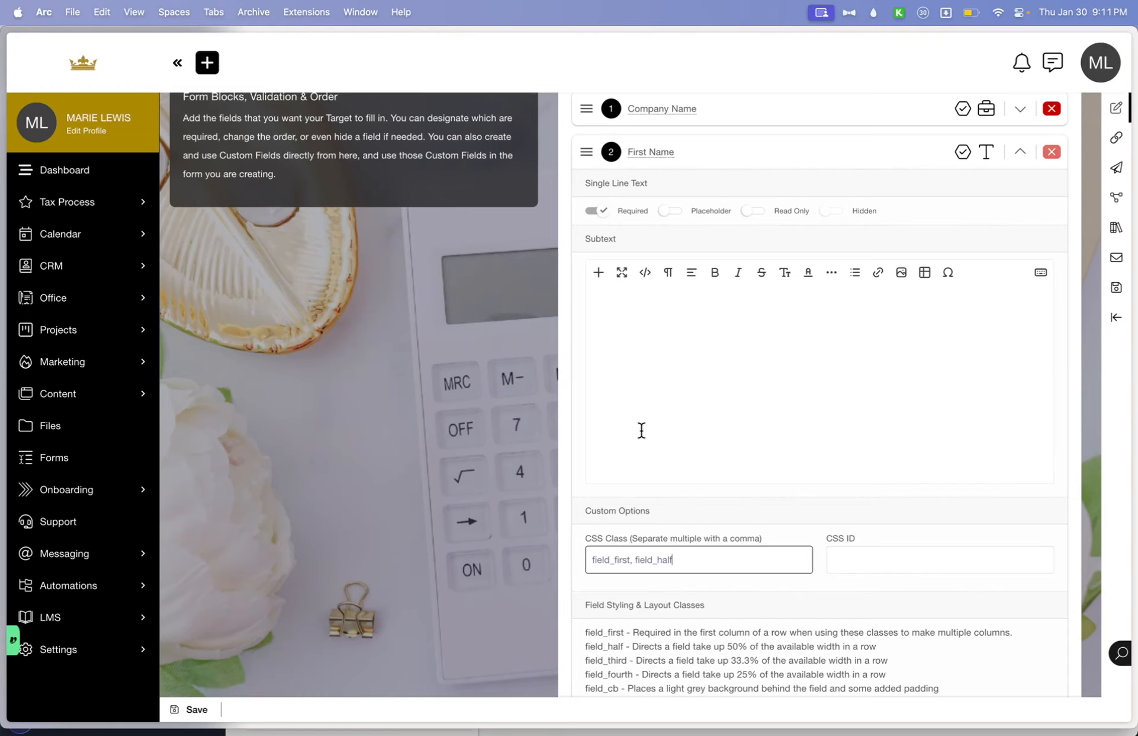
scroll(641, 428, down, 5)
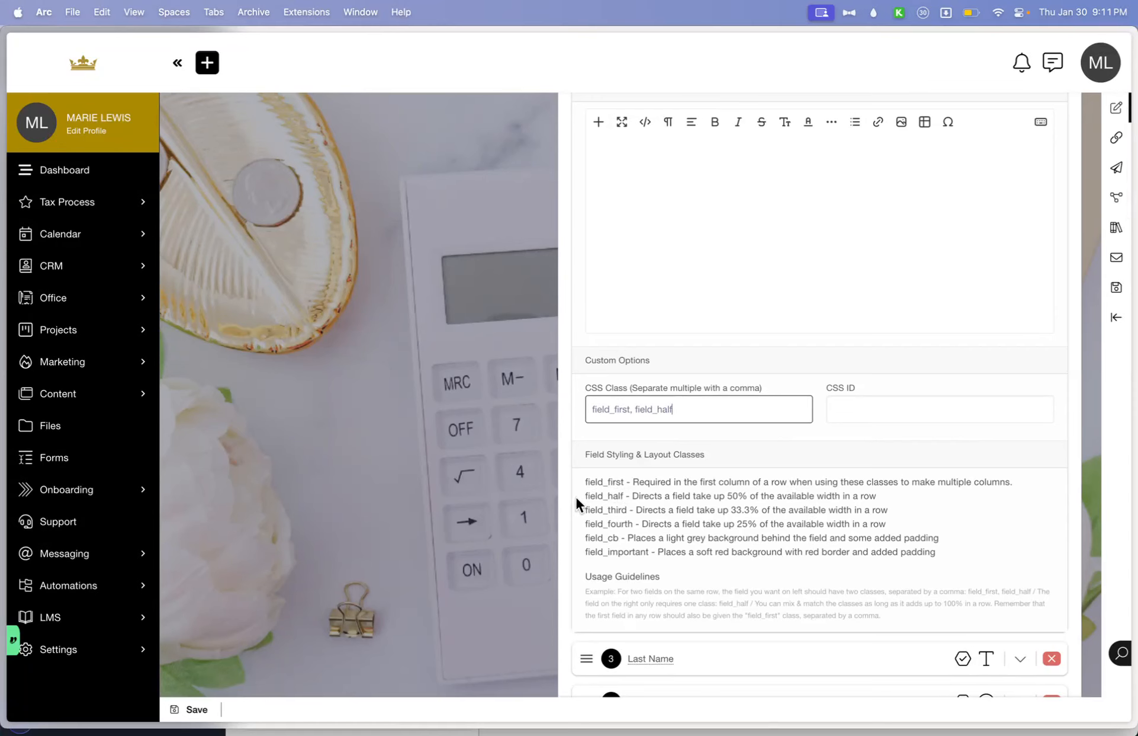
scroll(576, 495, up, 4)
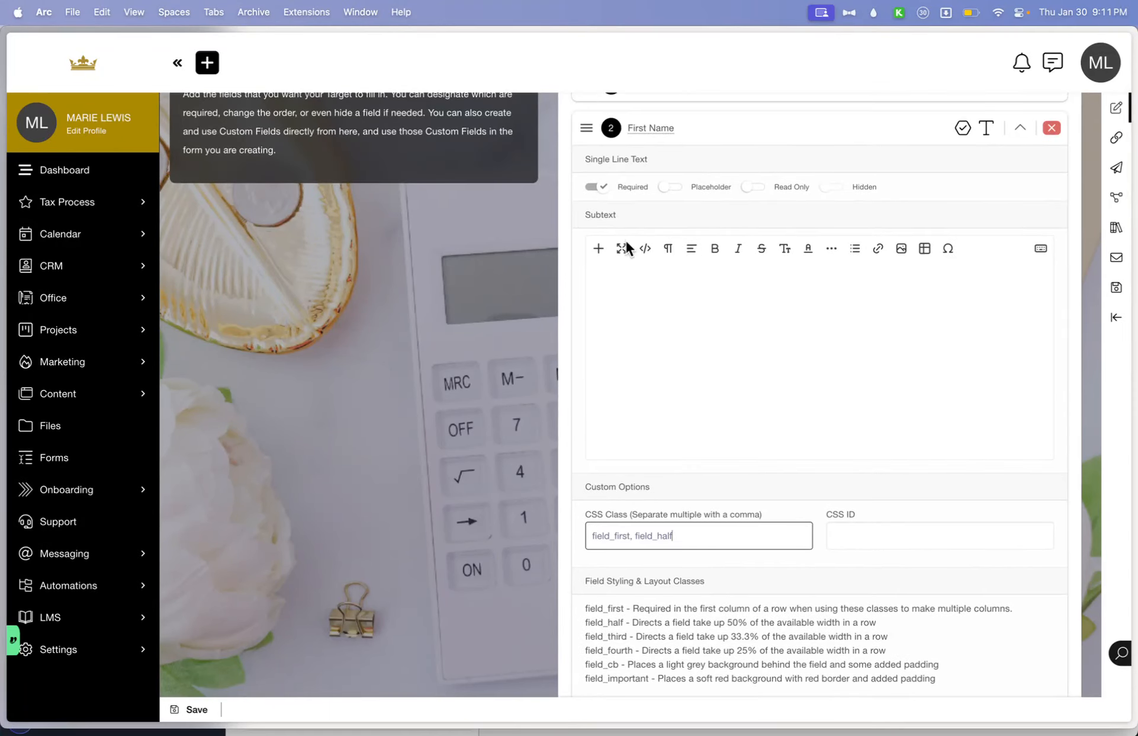
scroll(640, 485, down, 3)
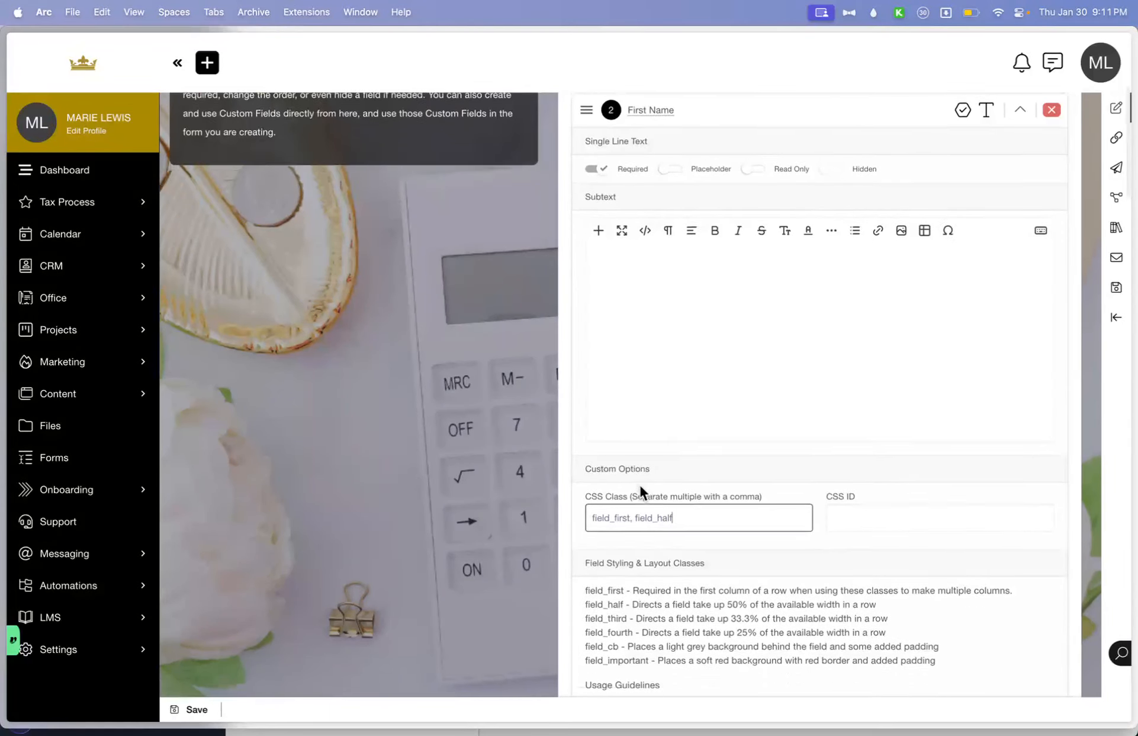
drag(626, 561, 584, 561)
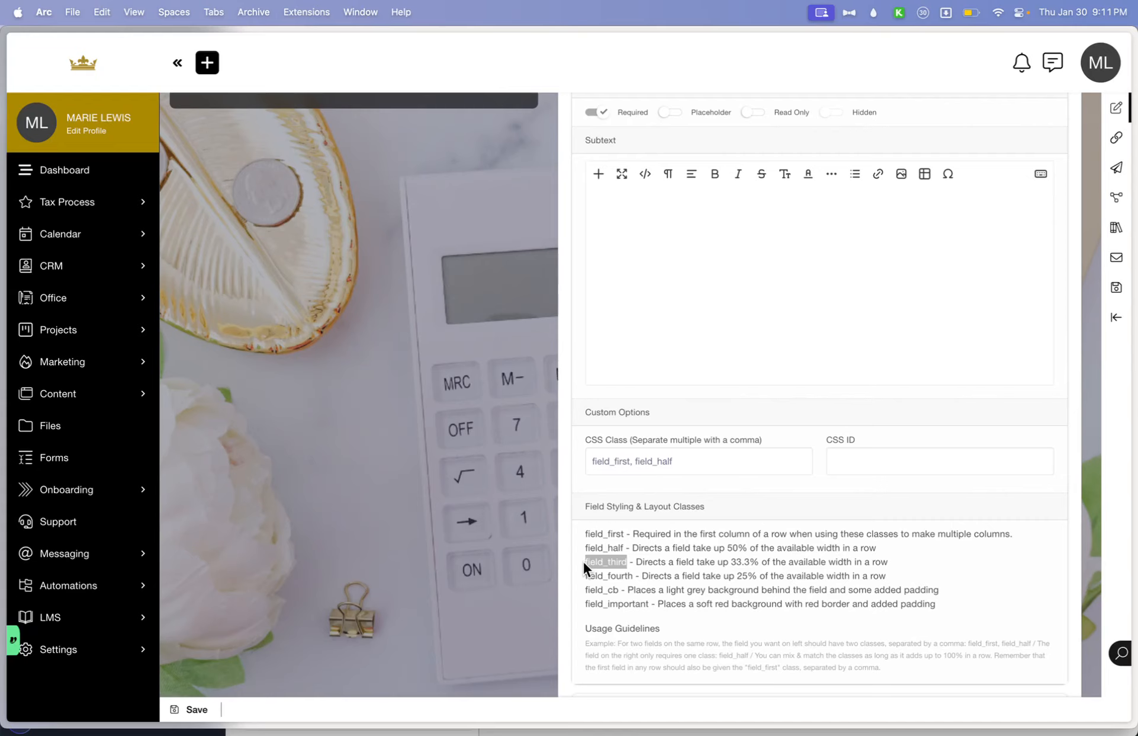
drag(635, 575, 585, 591)
drag(649, 603, 578, 606)
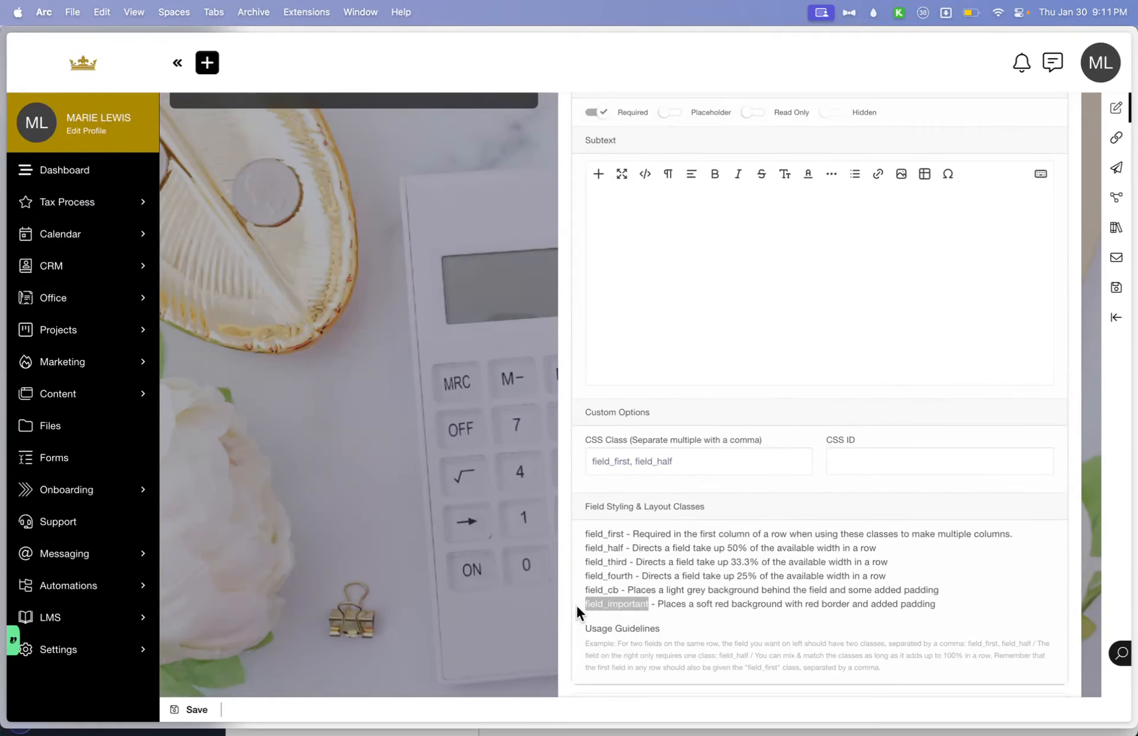
scroll(576, 604, down, 4)
scroll(640, 492, up, 8)
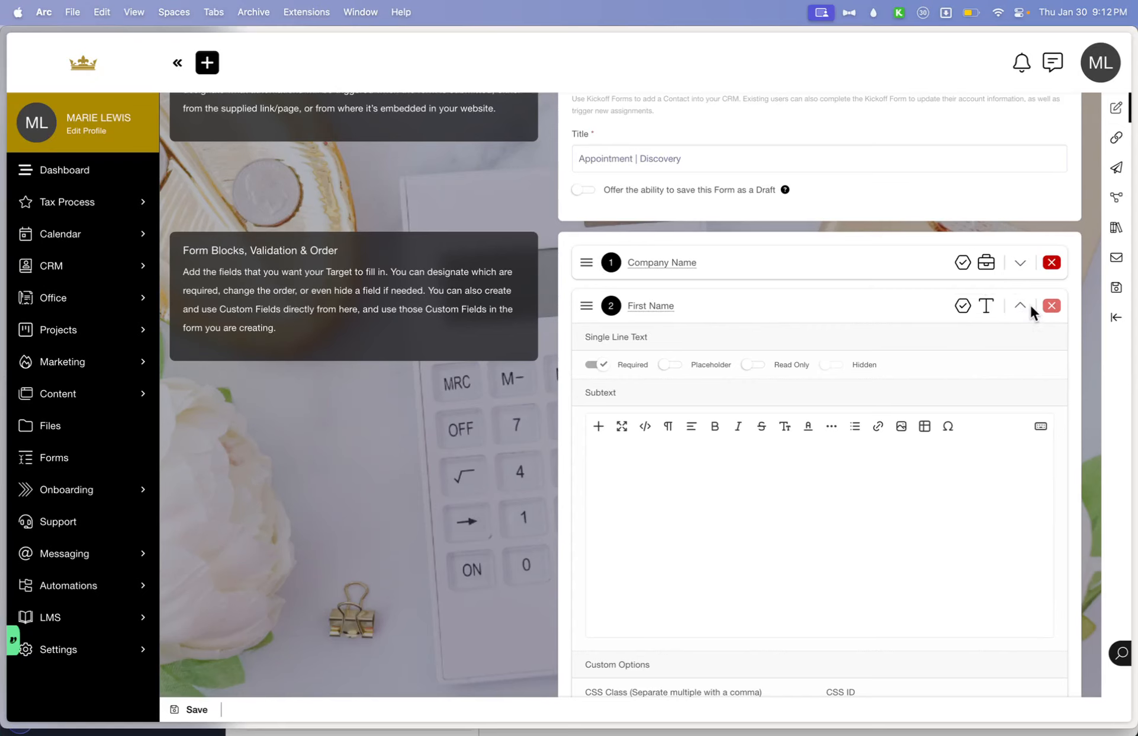
click(1020, 306)
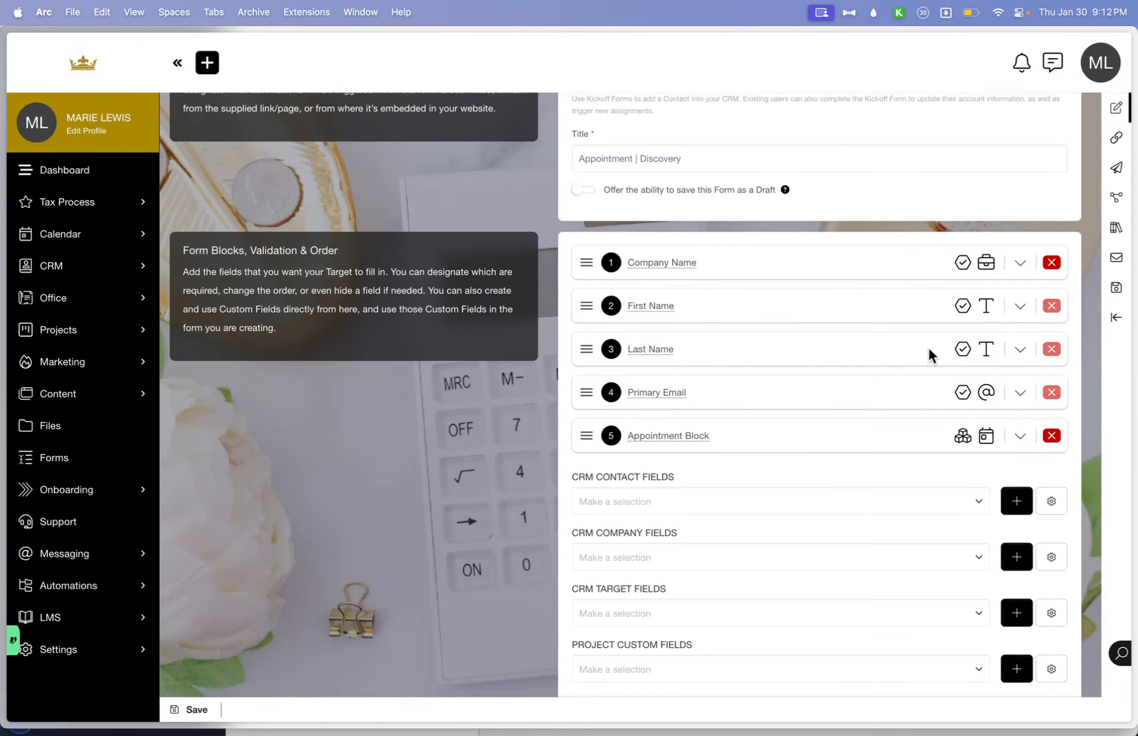
Set the Last Name block's CSS class to field_half, copied from its layout class list, and collapse the block
click(1020, 350)
scroll(768, 481, down, 6)
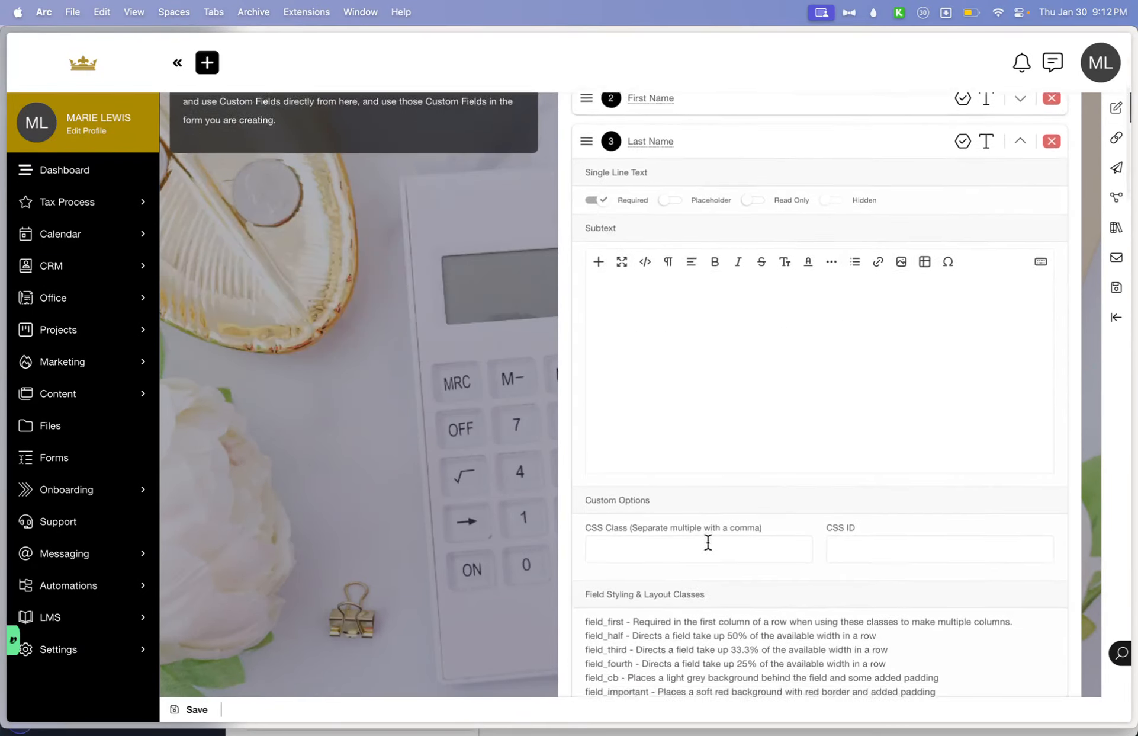
drag(626, 484, 563, 500)
click(625, 497)
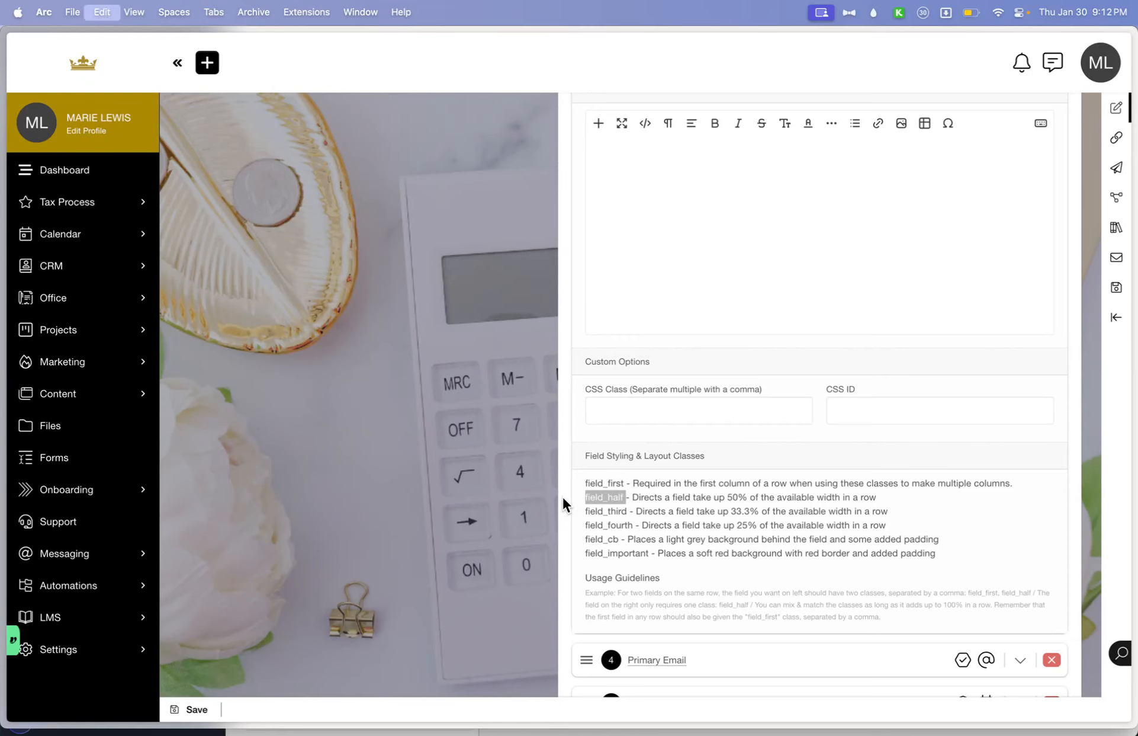
scroll(563, 500, up, 3)
scroll(562, 498, up, 1)
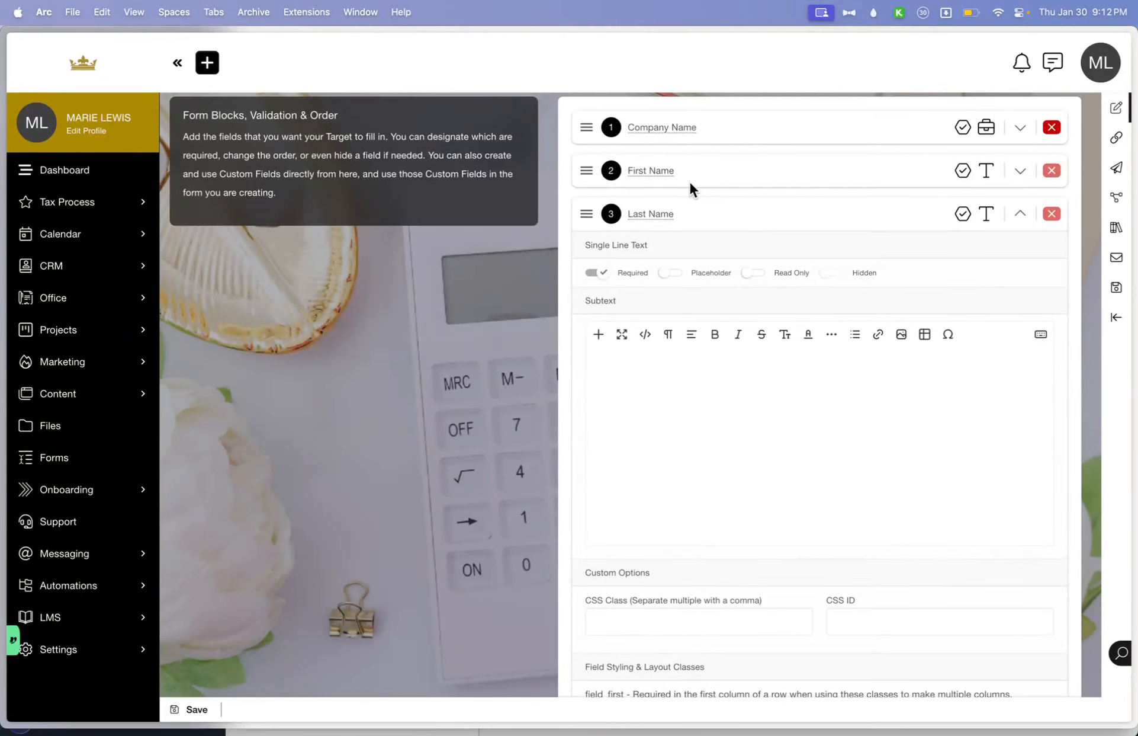
click(655, 626)
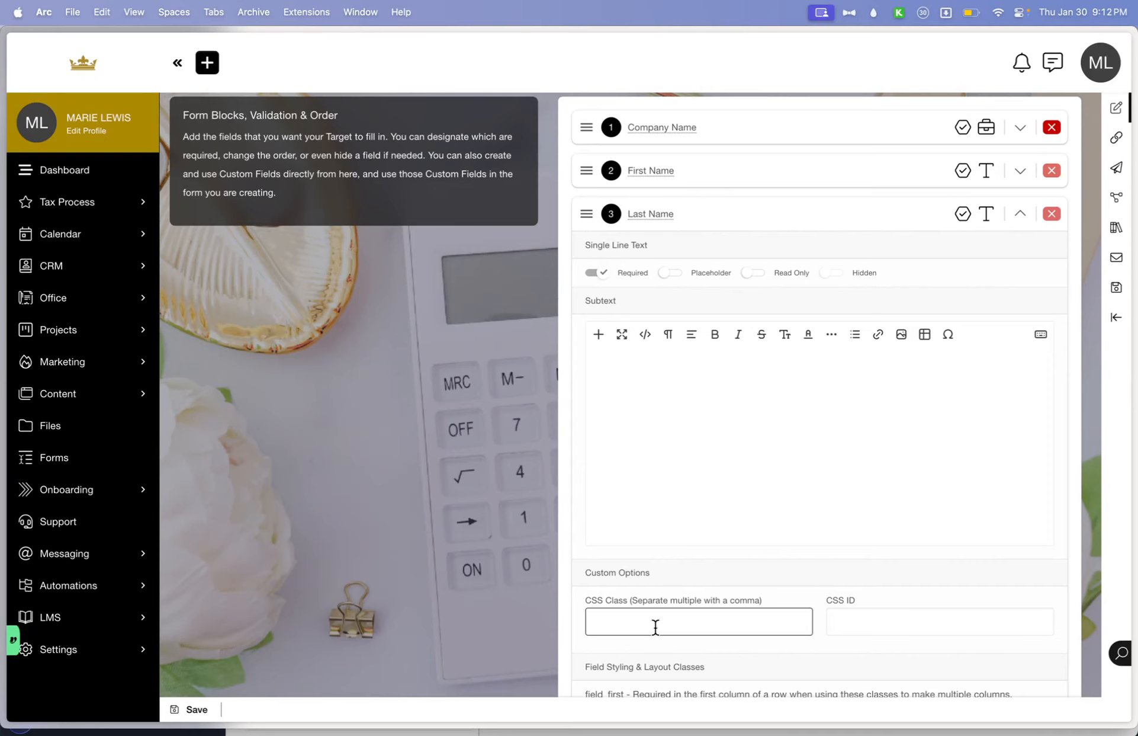
key(super+v)
click(1019, 215)
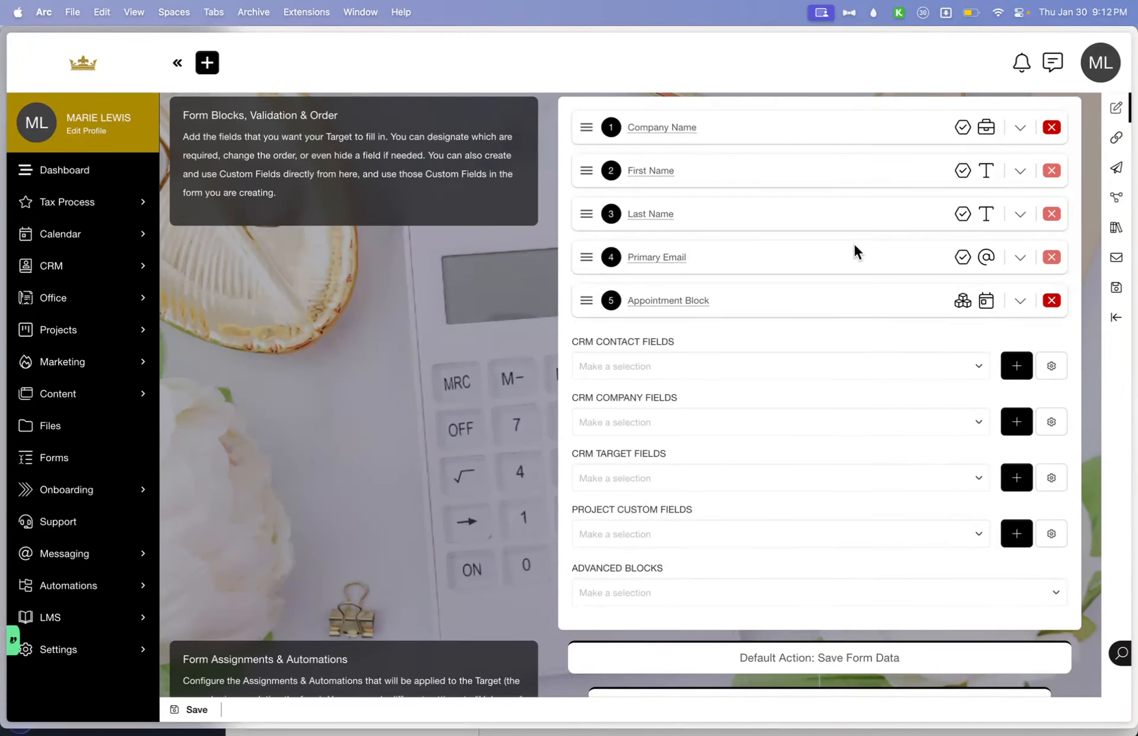
Set the Primary Email block's CSS classes to "field_first, field_half" from its layout class list and collapse the block
click(1020, 257)
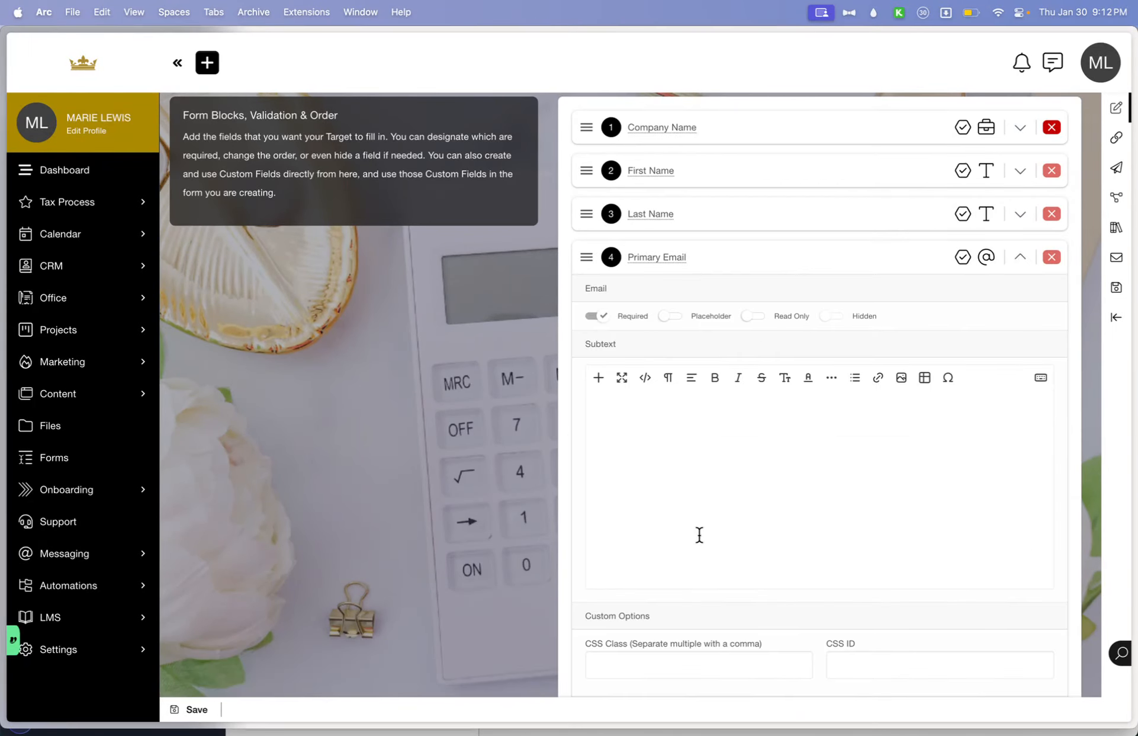
scroll(643, 430, down, 5)
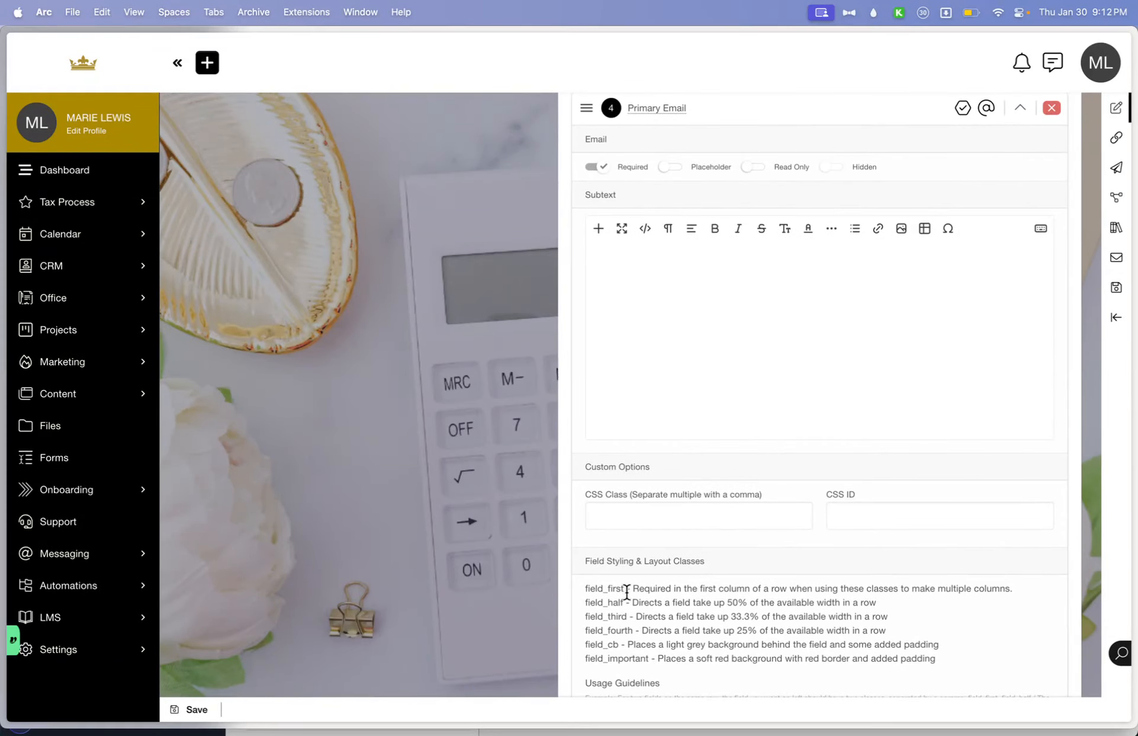
drag(624, 588, 569, 590)
key(super+c)
click(661, 504)
key(super+v)
text(,)
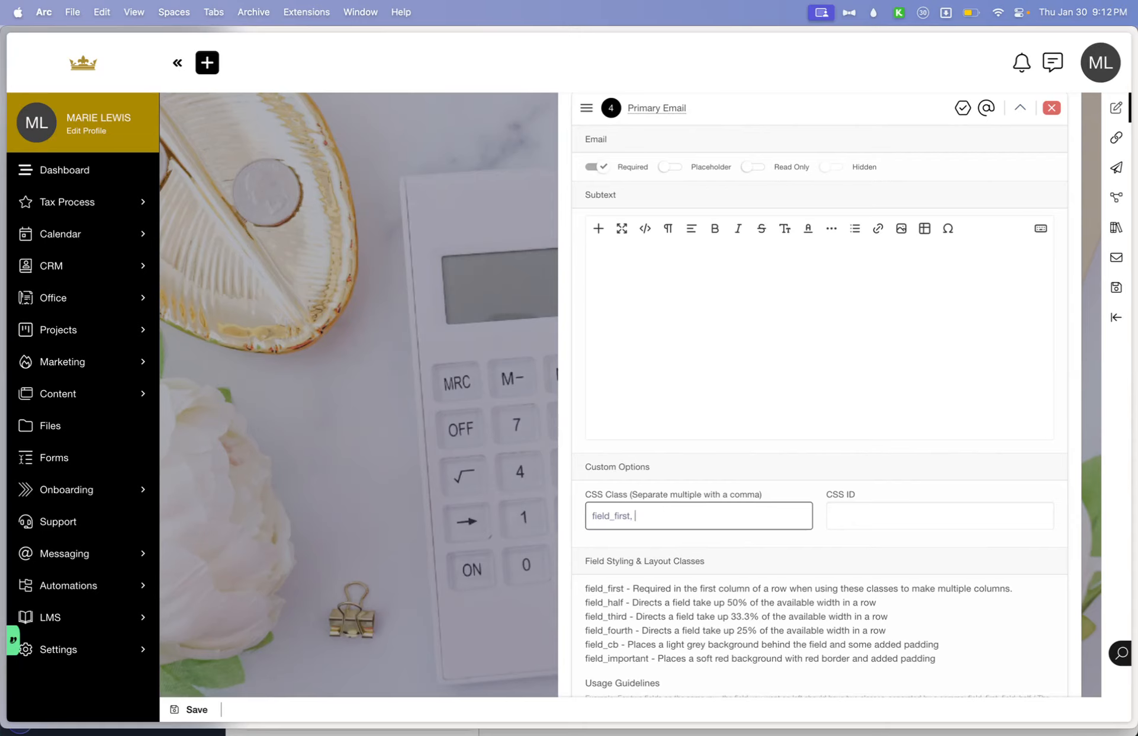
drag(623, 602, 573, 597)
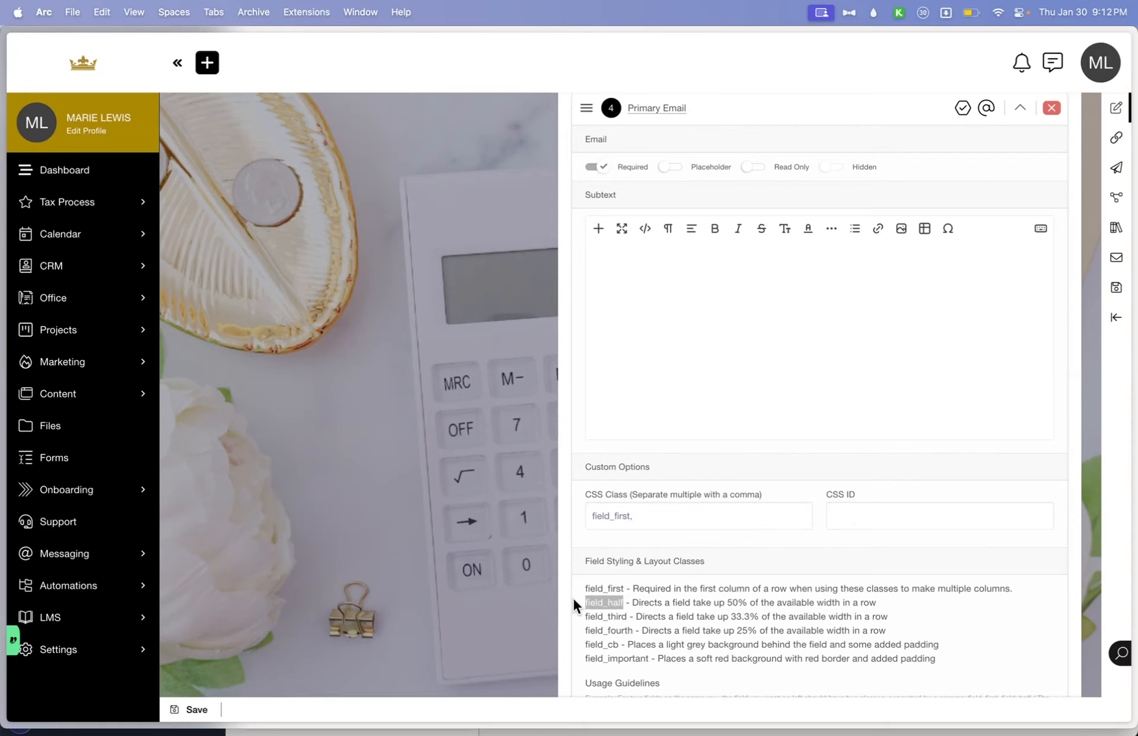
click(672, 513)
key(super+v)
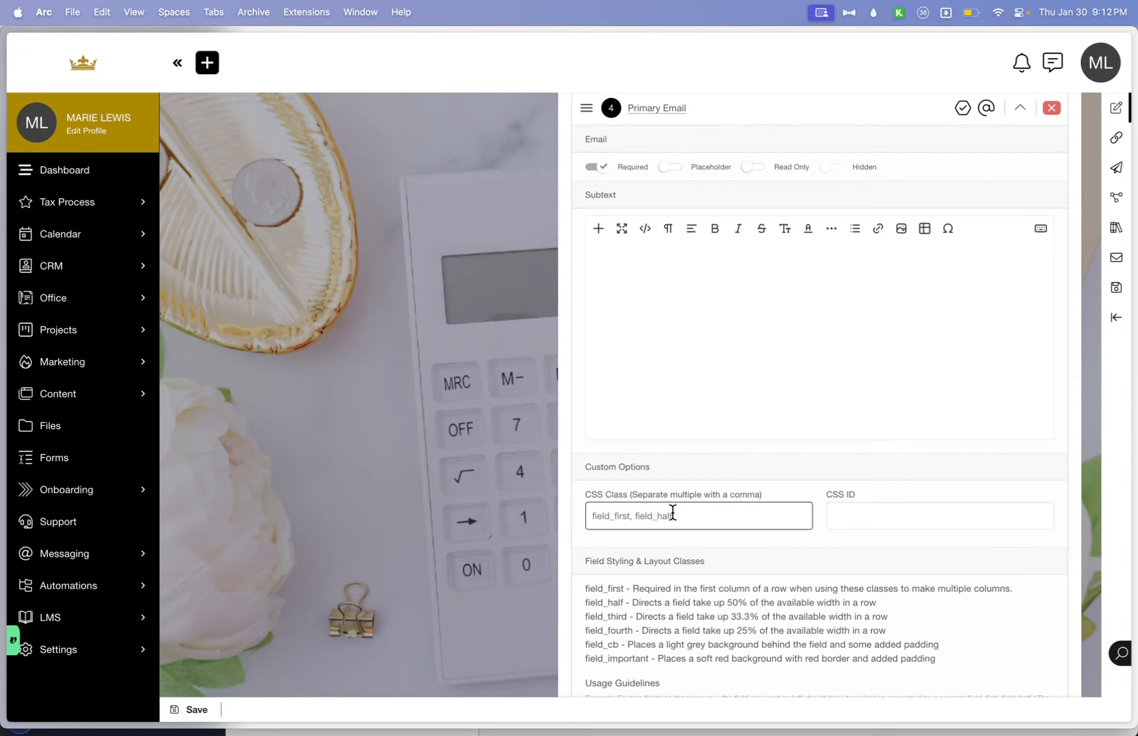
scroll(672, 513, up, 6)
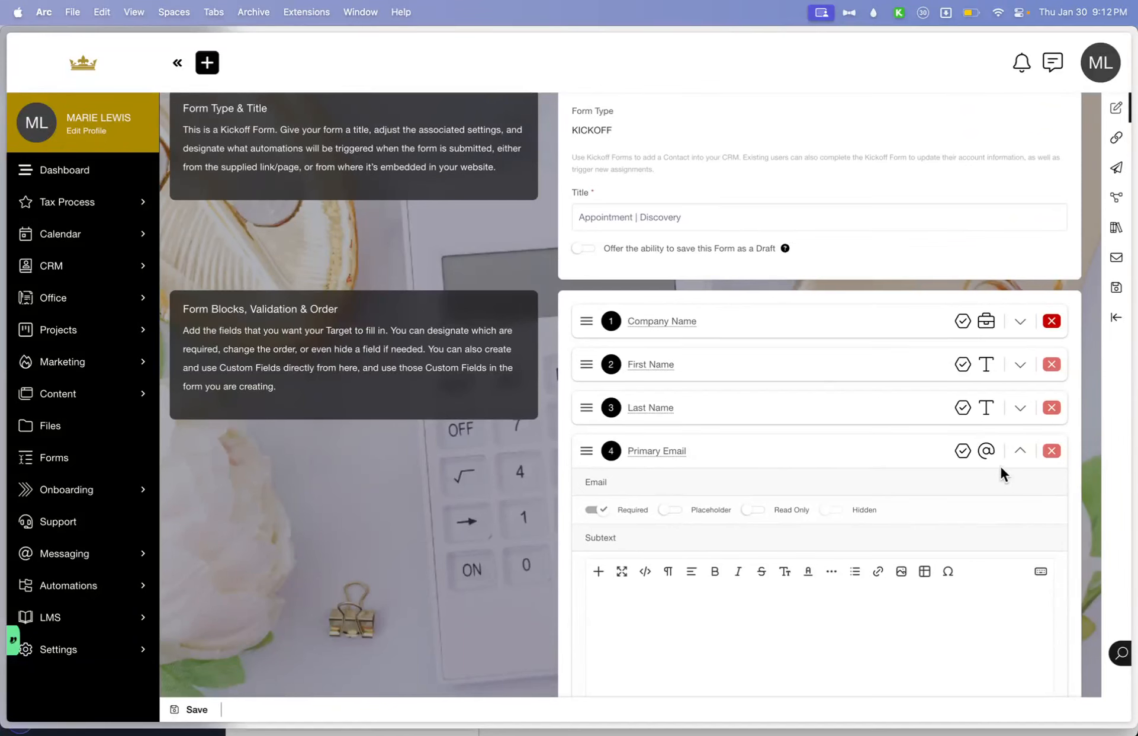
click(1020, 452)
Add the Primary Phone field from the CRM contact fields and move it directly below Primary Email, above the Appointment Block
scroll(806, 516, down, 5)
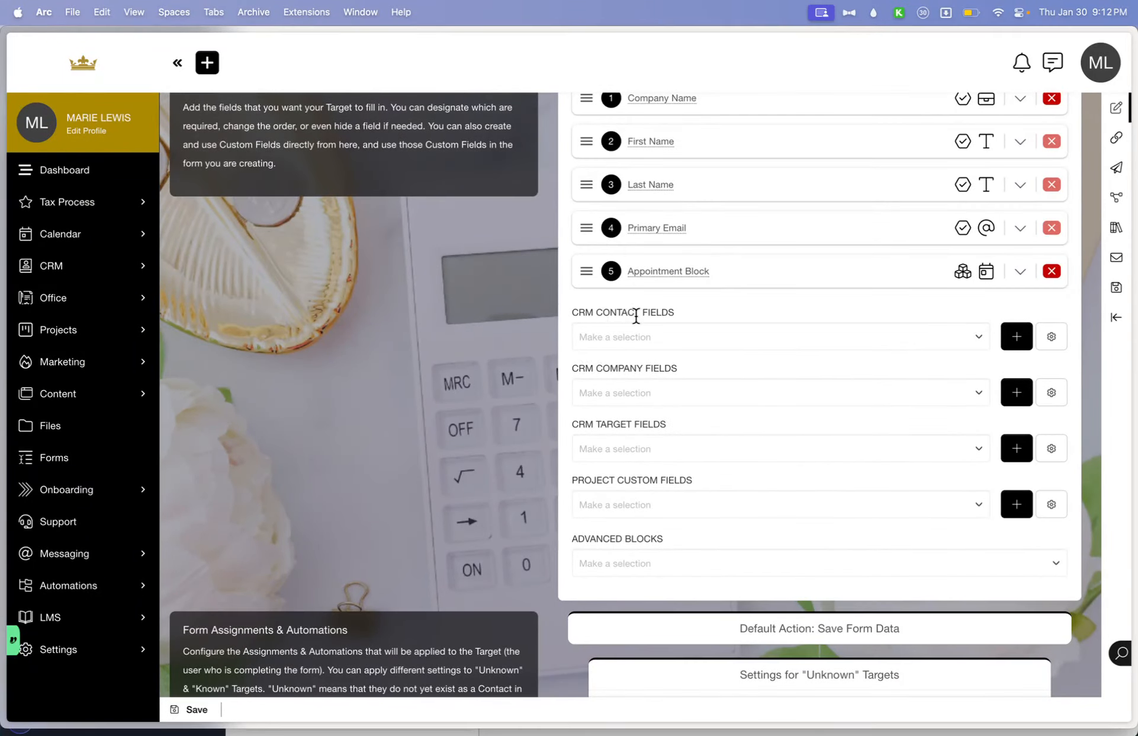
click(809, 336)
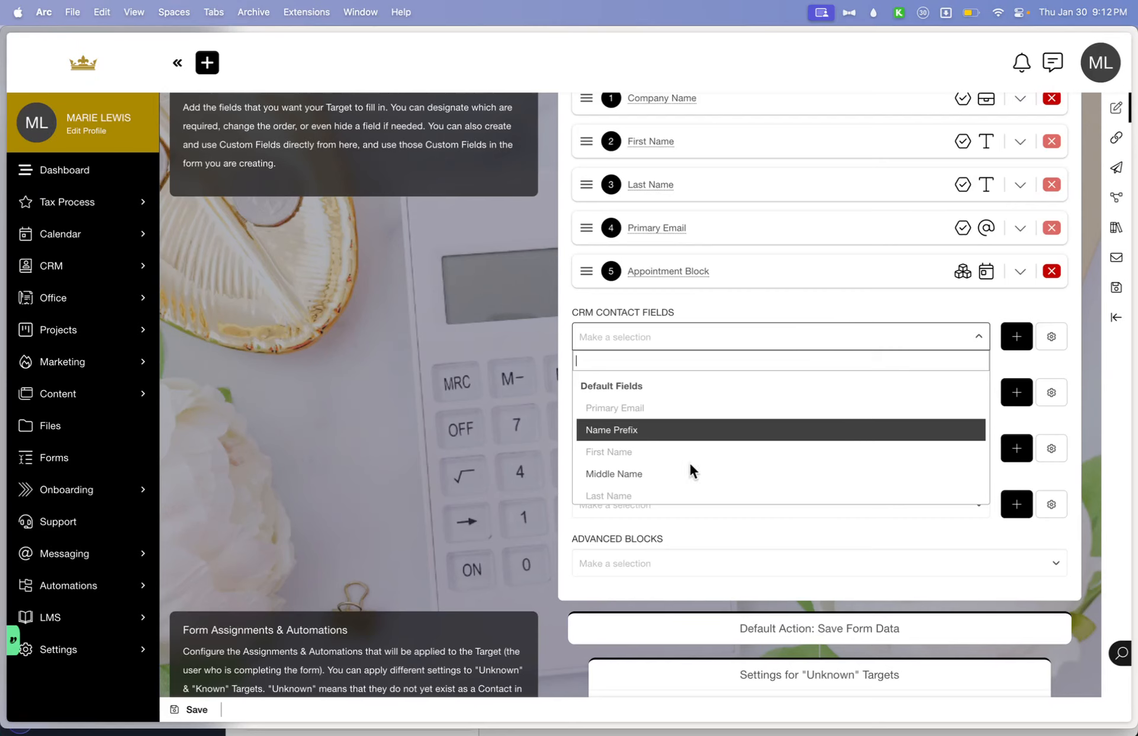
key(Down)
key(Down)
key(Down)
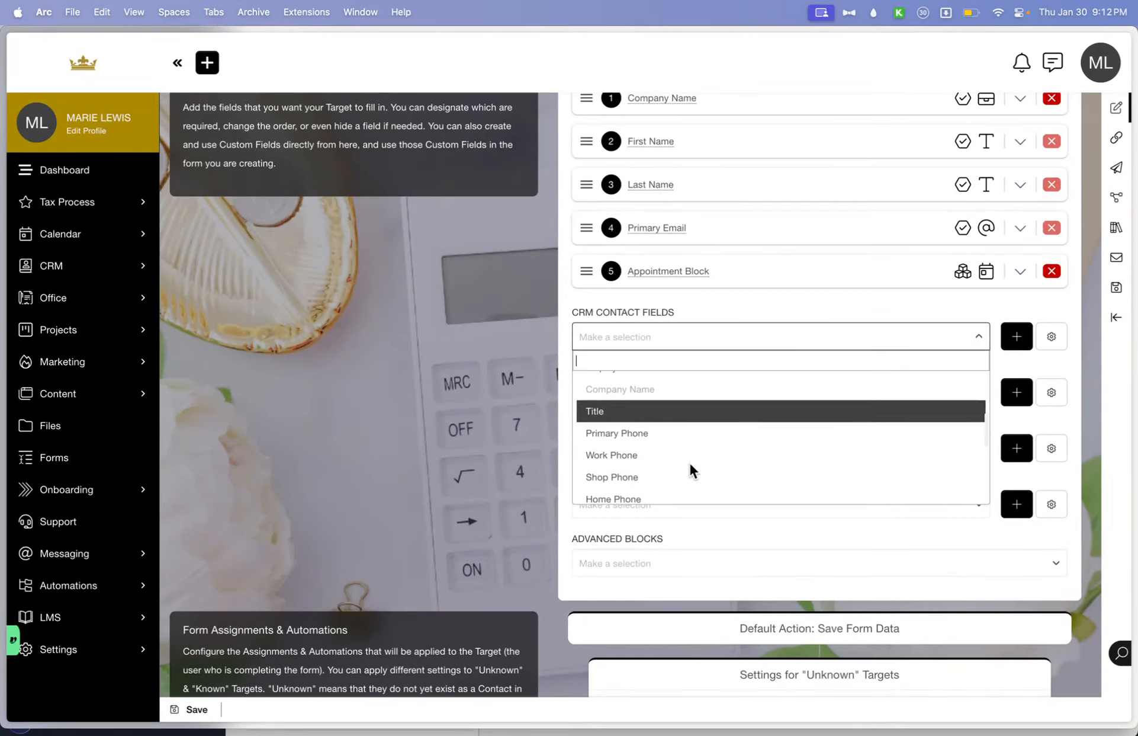
key(Down)
key(Down)
key(Down)
key(Down)
key(Down)
key(Down)
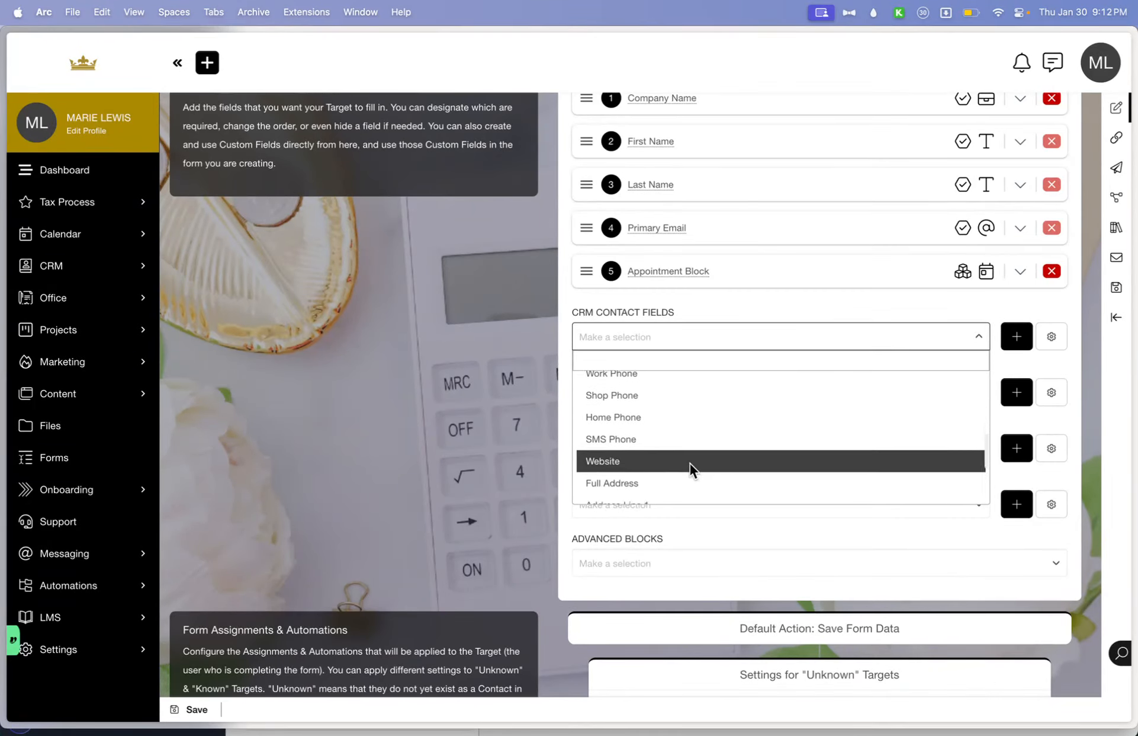
key(Down)
key(Up)
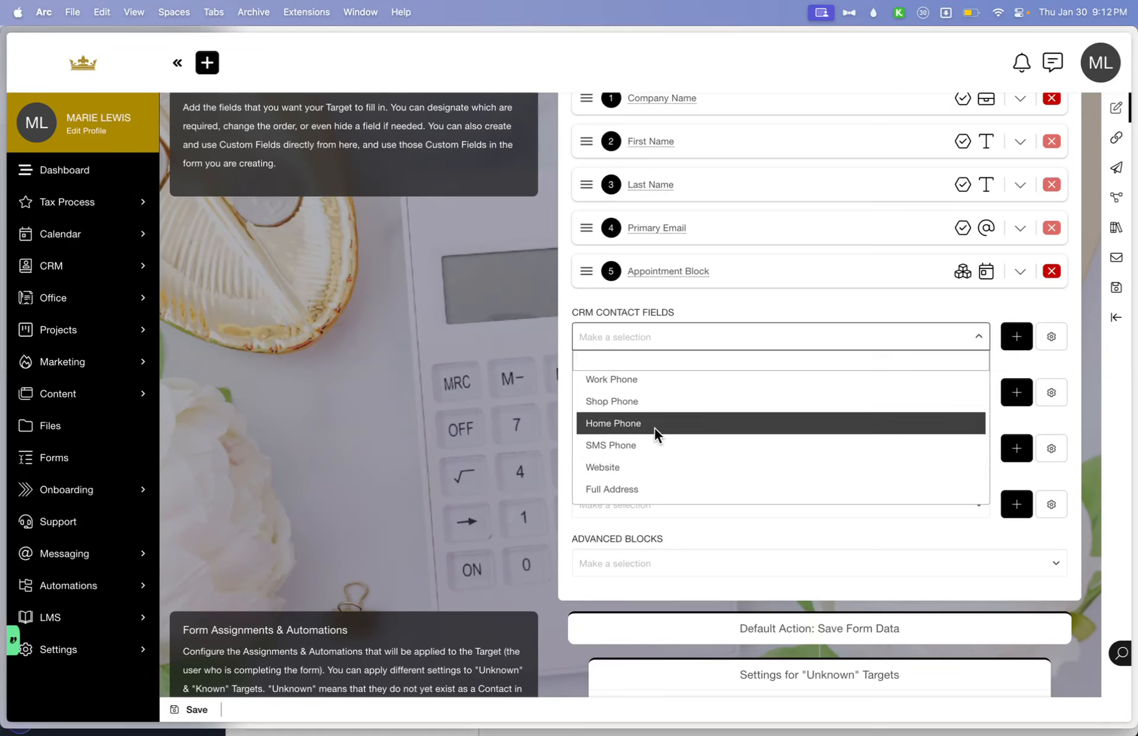
scroll(652, 426, up, 2)
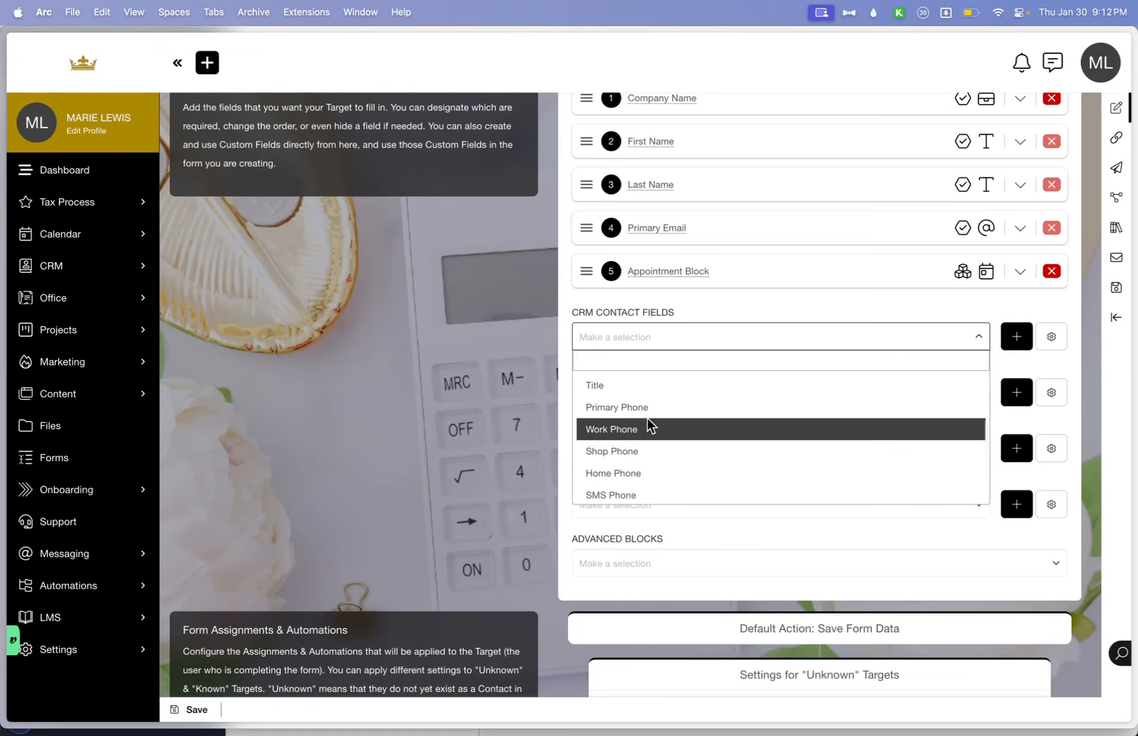
click(652, 406)
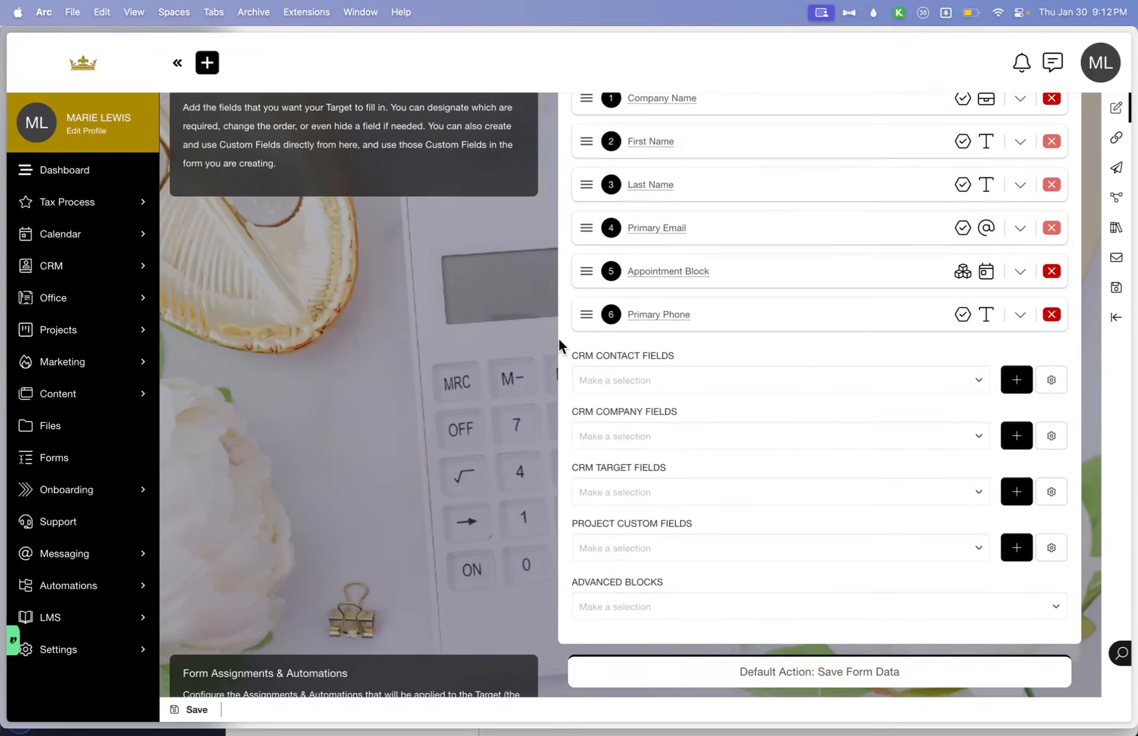
scroll(559, 339, up, 3)
drag(586, 439, 588, 391)
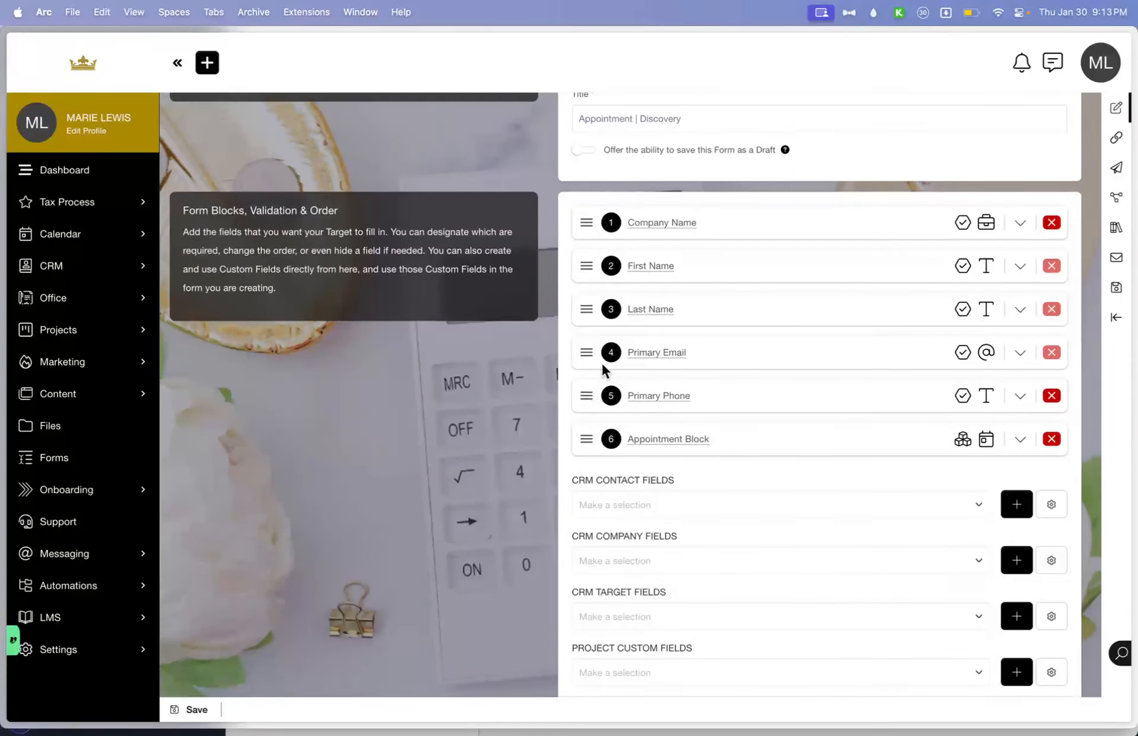
Make the Primary Phone block a required field
click(1019, 398)
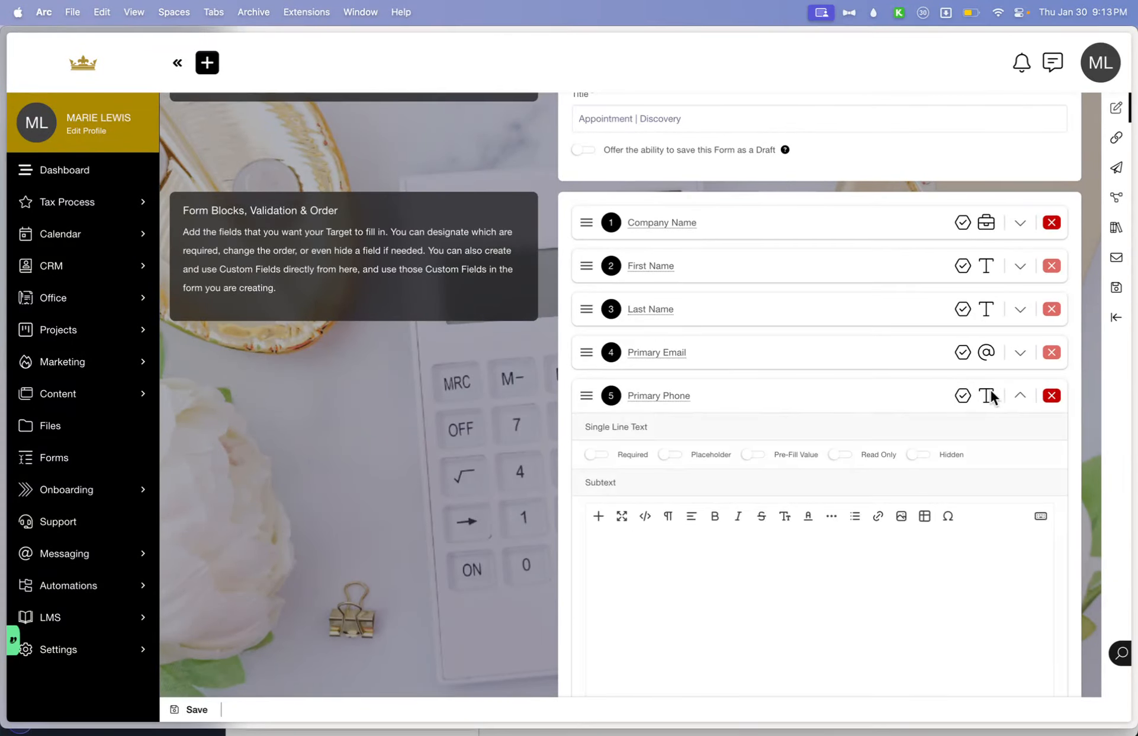
click(592, 458)
click(1020, 354)
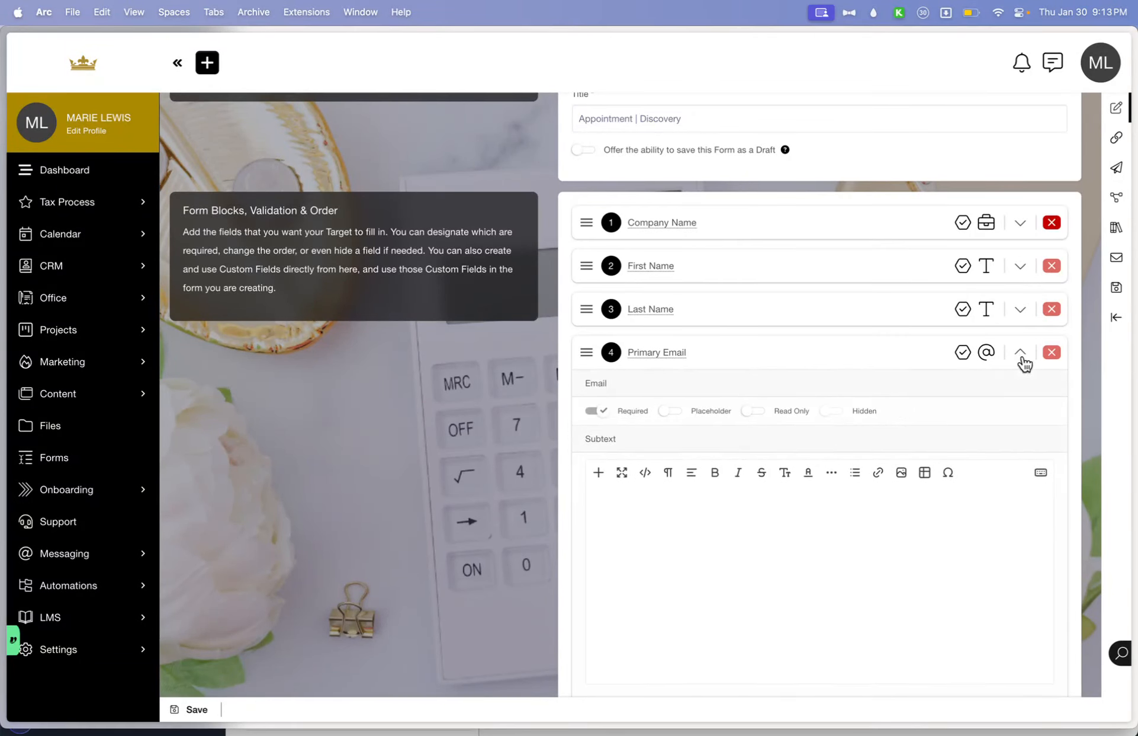
click(1021, 356)
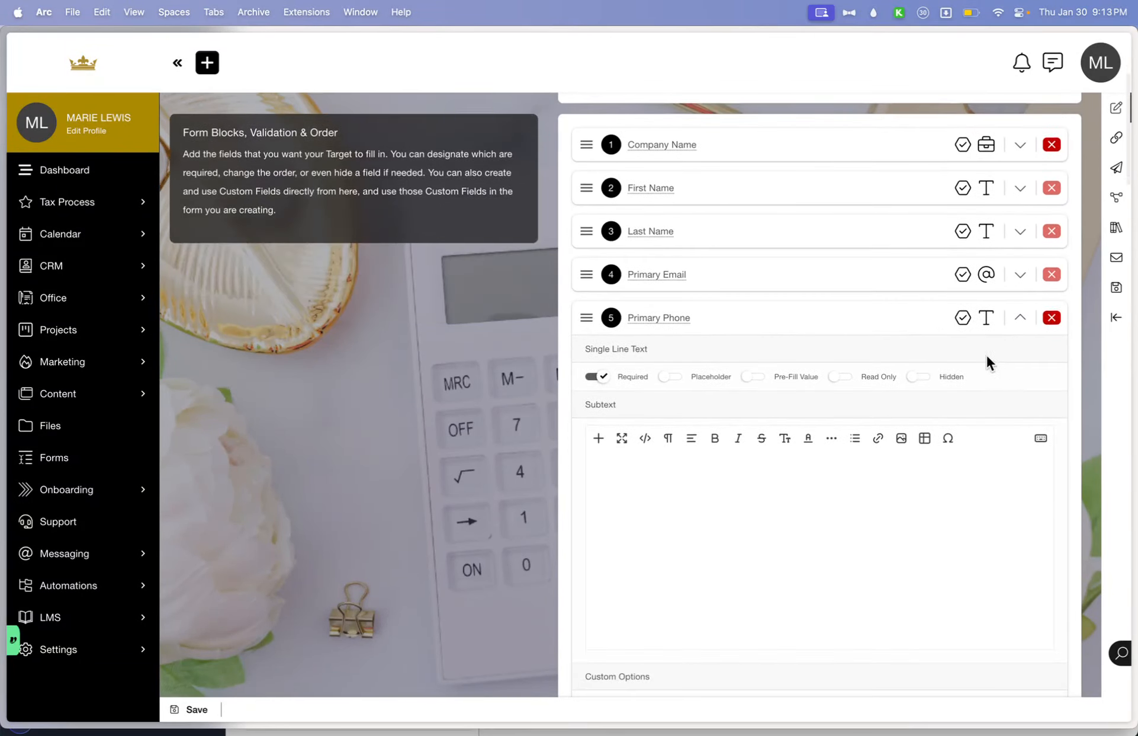
Set the Primary Phone block's CSS class to field_half, copied from its layout class list, and collapse the block
scroll(908, 442, down, 5)
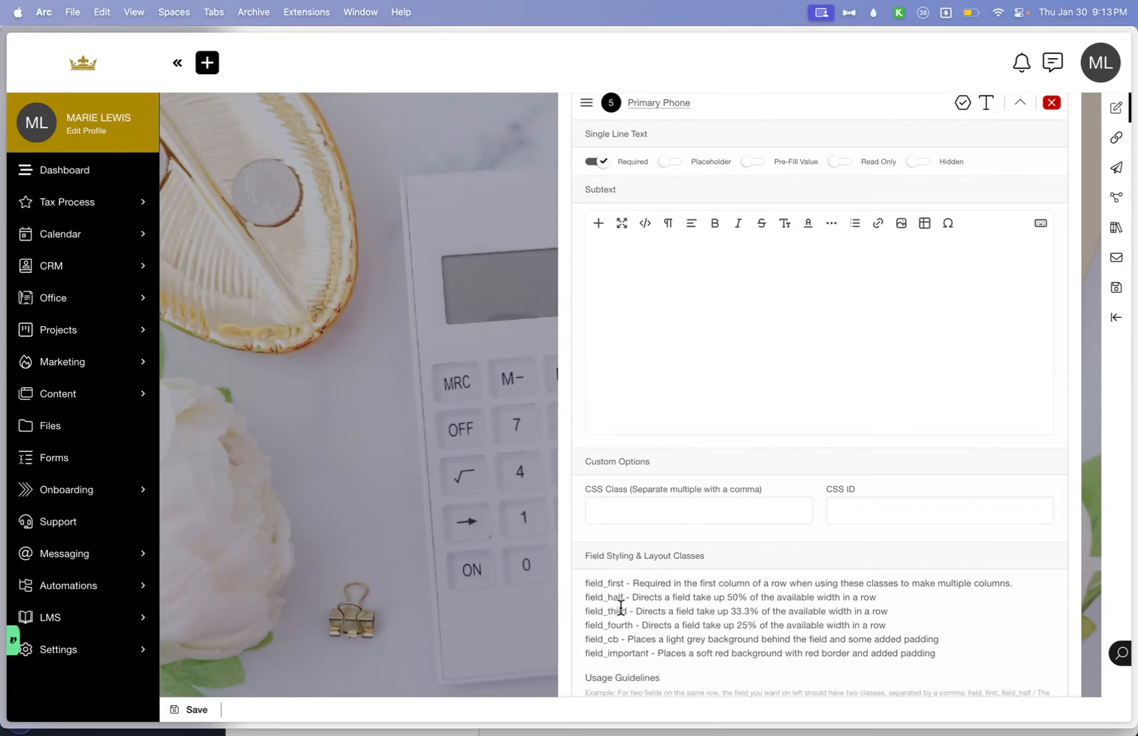
drag(622, 598, 564, 604)
key(super+c)
click(623, 514)
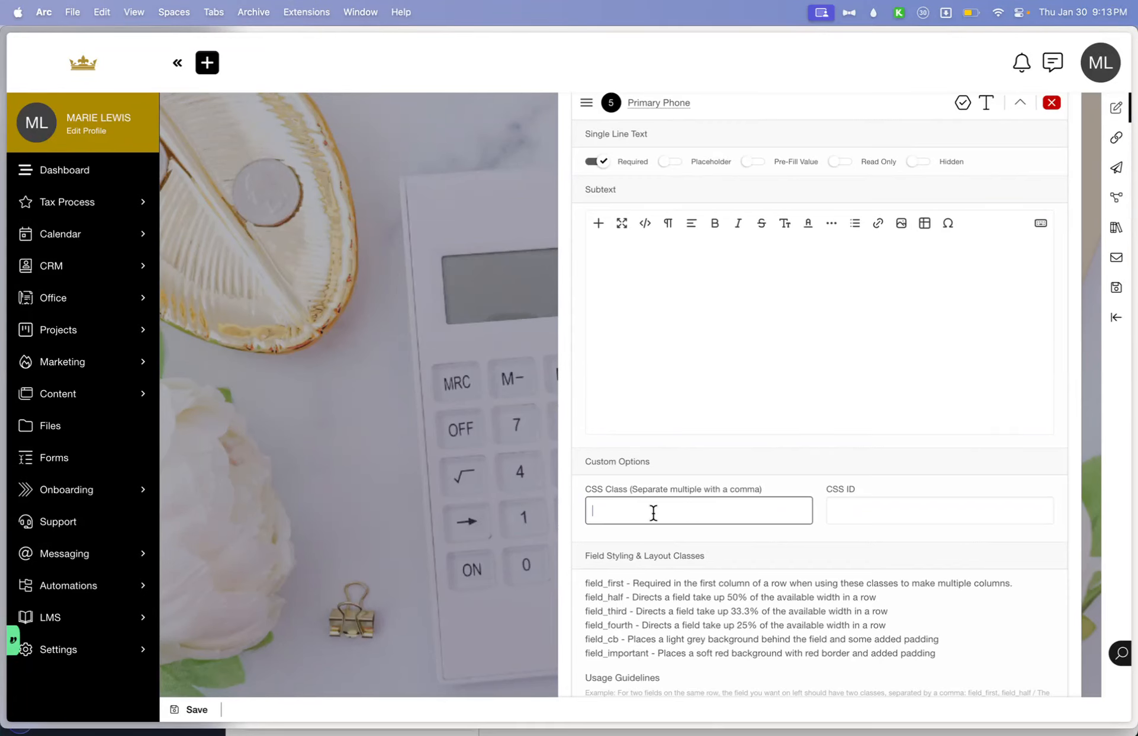
key(super+v)
scroll(651, 511, up, 3)
click(1020, 243)
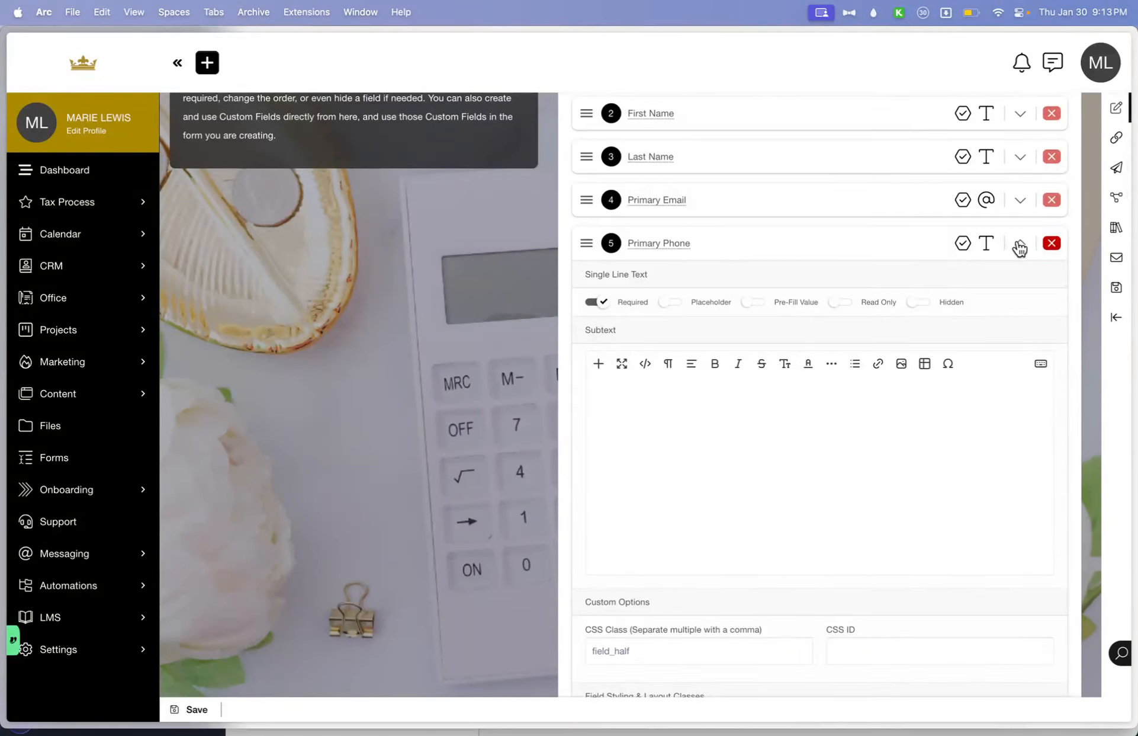
scroll(702, 315, up, 3)
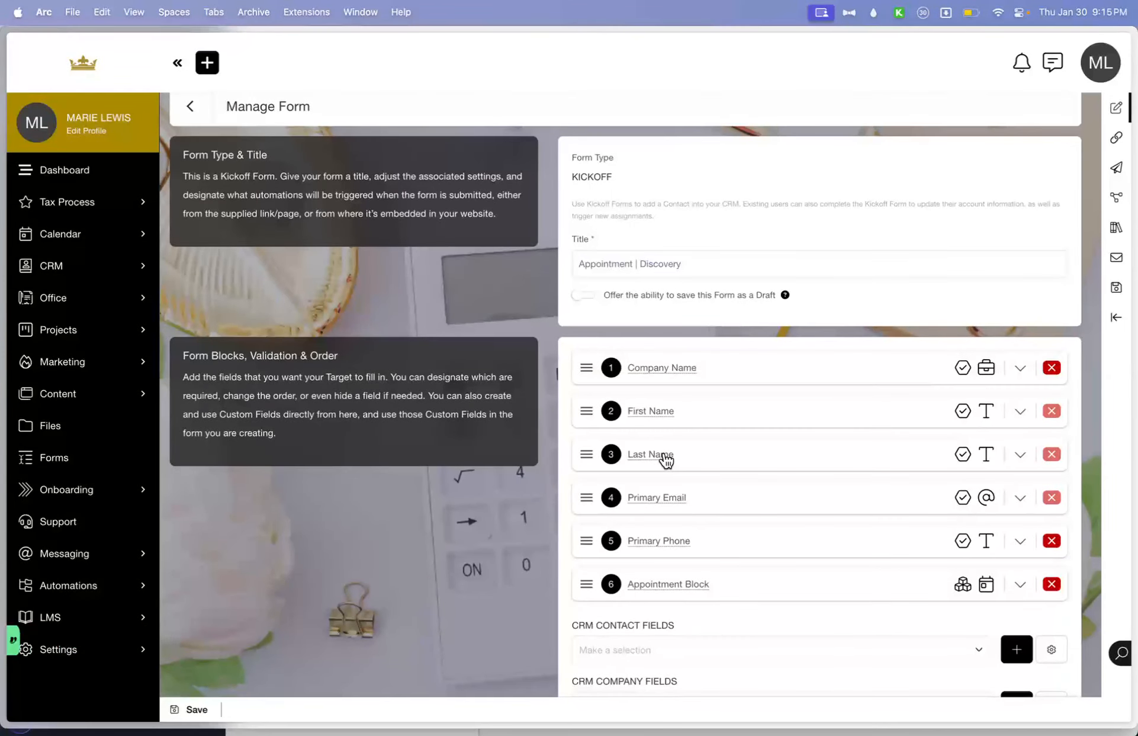
In the settings for "Unknown" targets, set the role to Prospect and assign the account owner as coordinator
scroll(665, 456, down, 15)
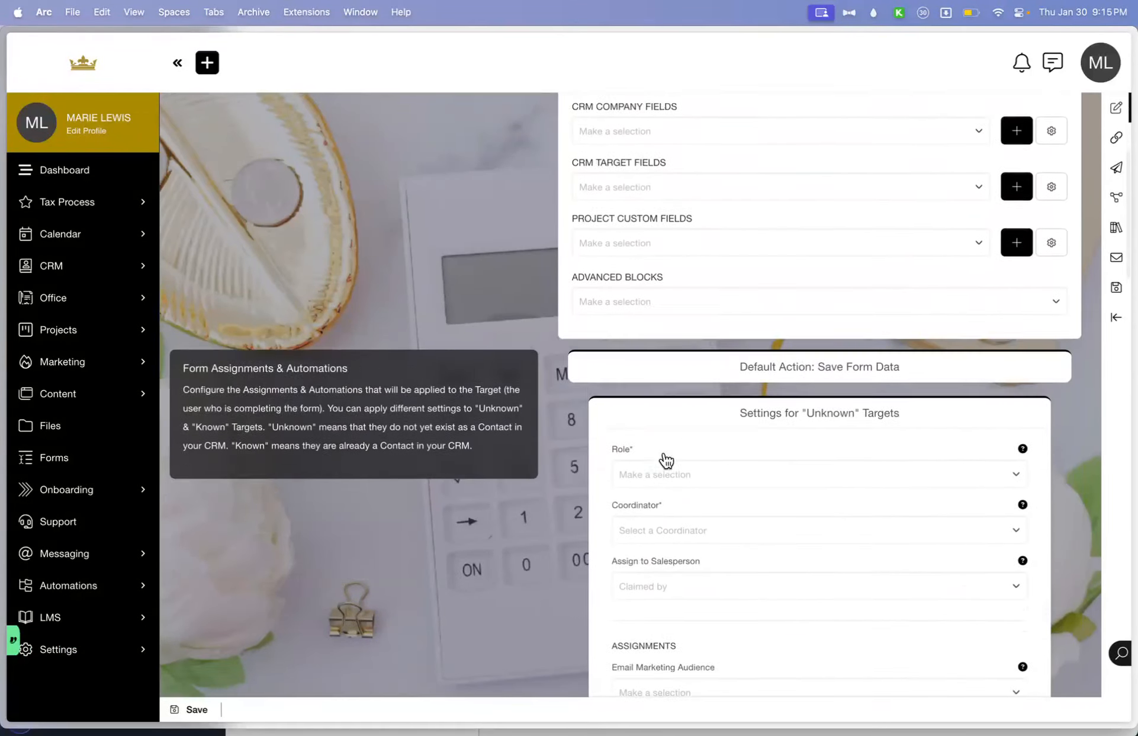
scroll(664, 454, down, 10)
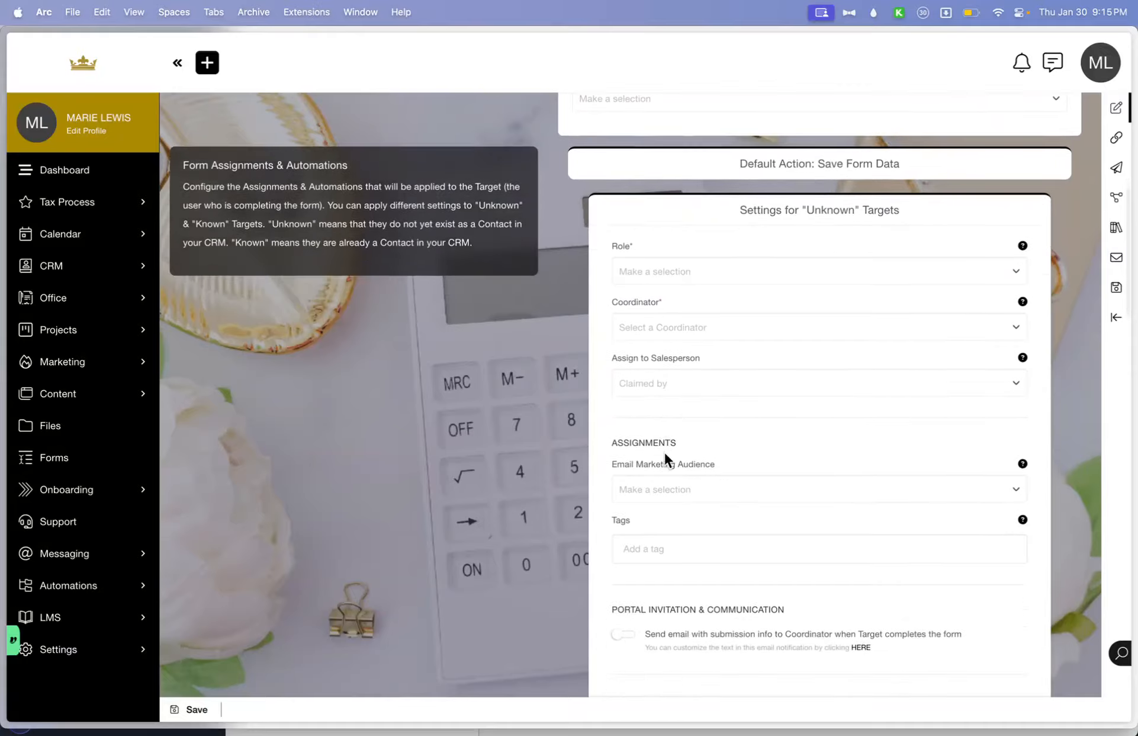
scroll(664, 451, up, 10)
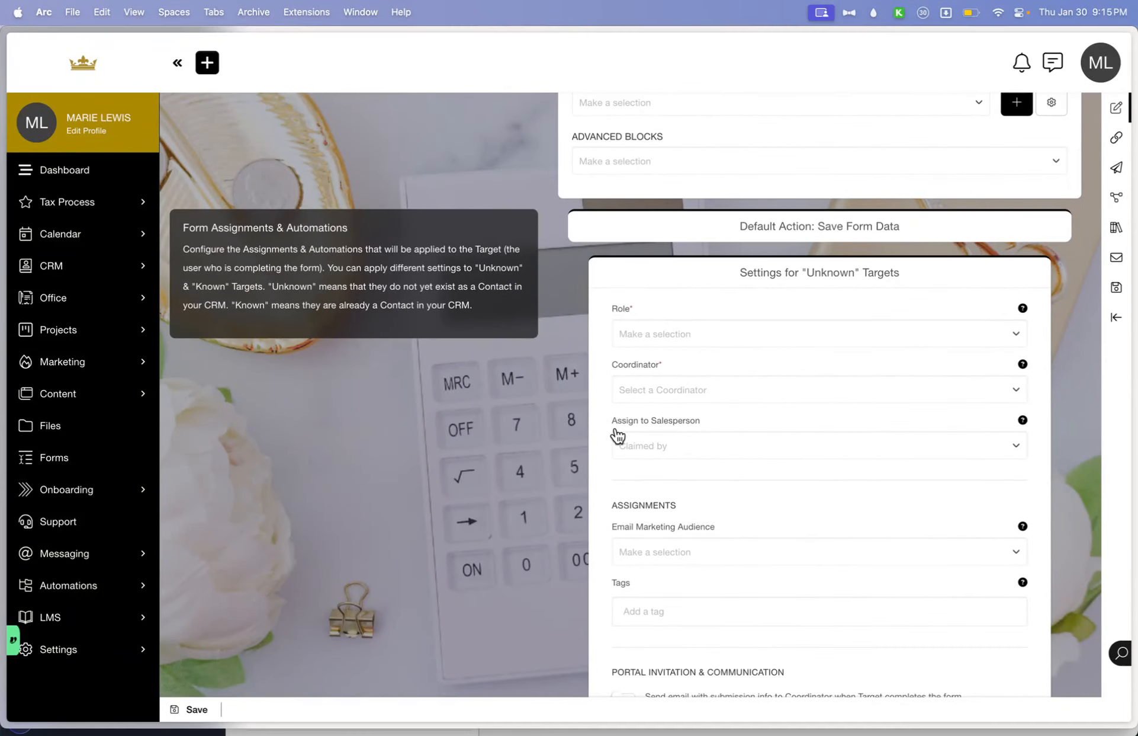
scroll(656, 367, down, 2)
click(683, 282)
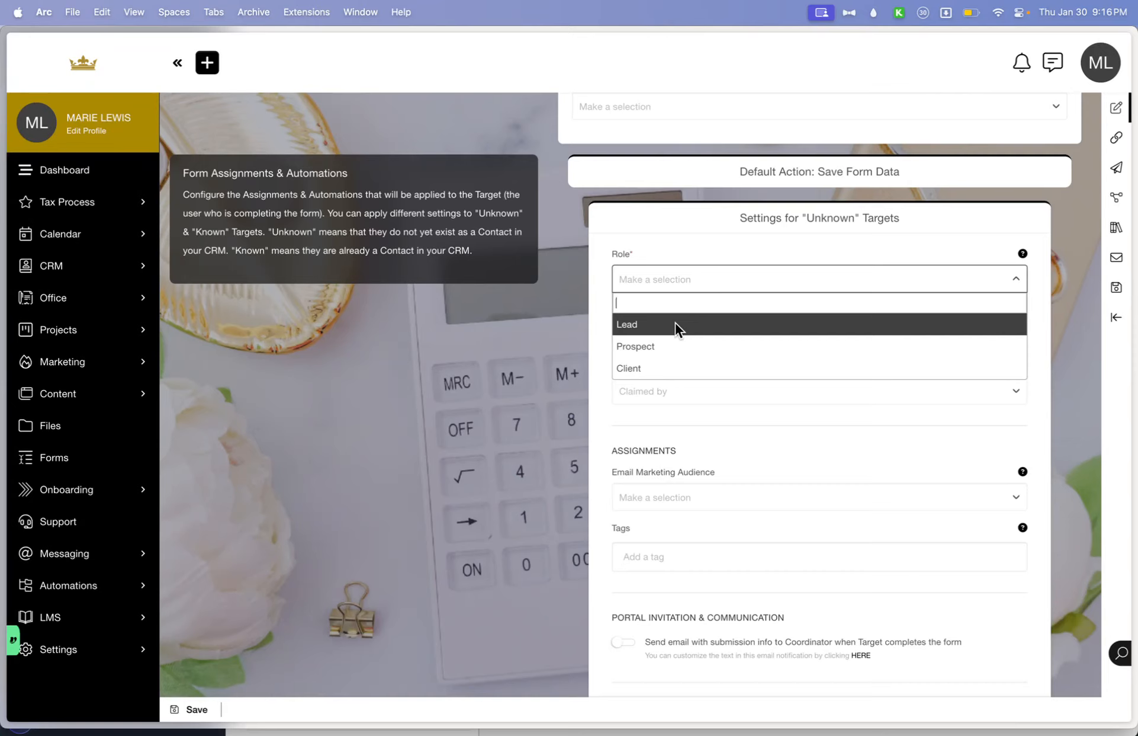
click(689, 346)
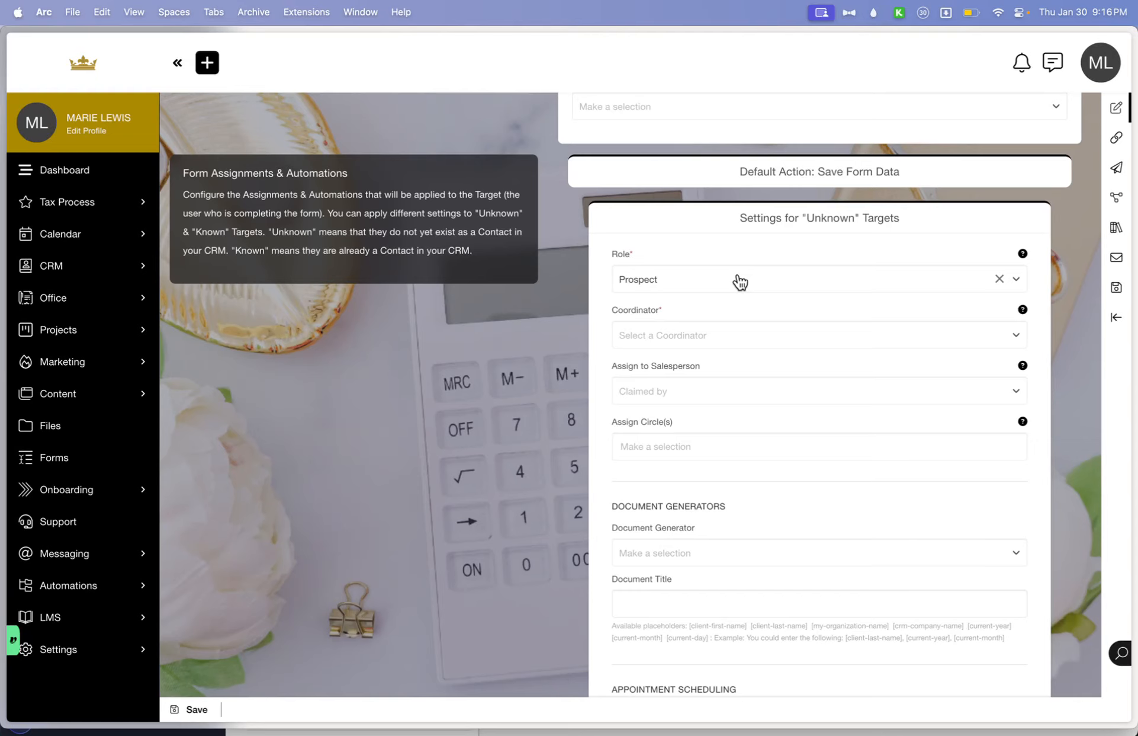
click(707, 341)
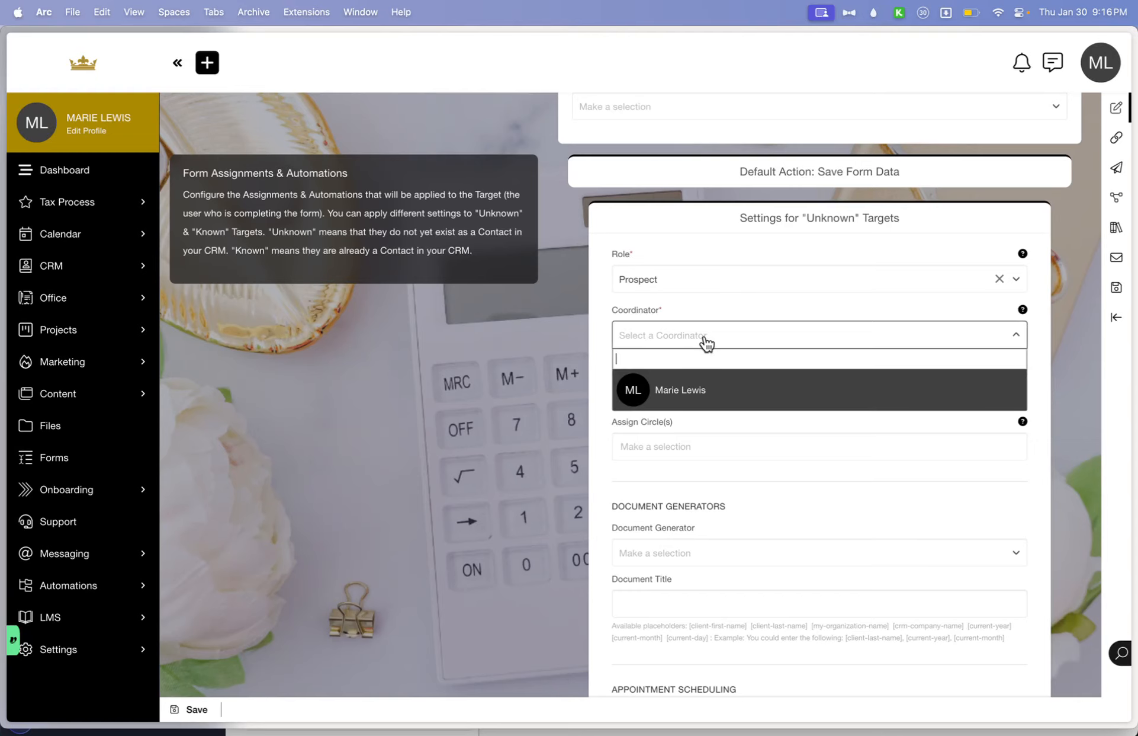
click(699, 386)
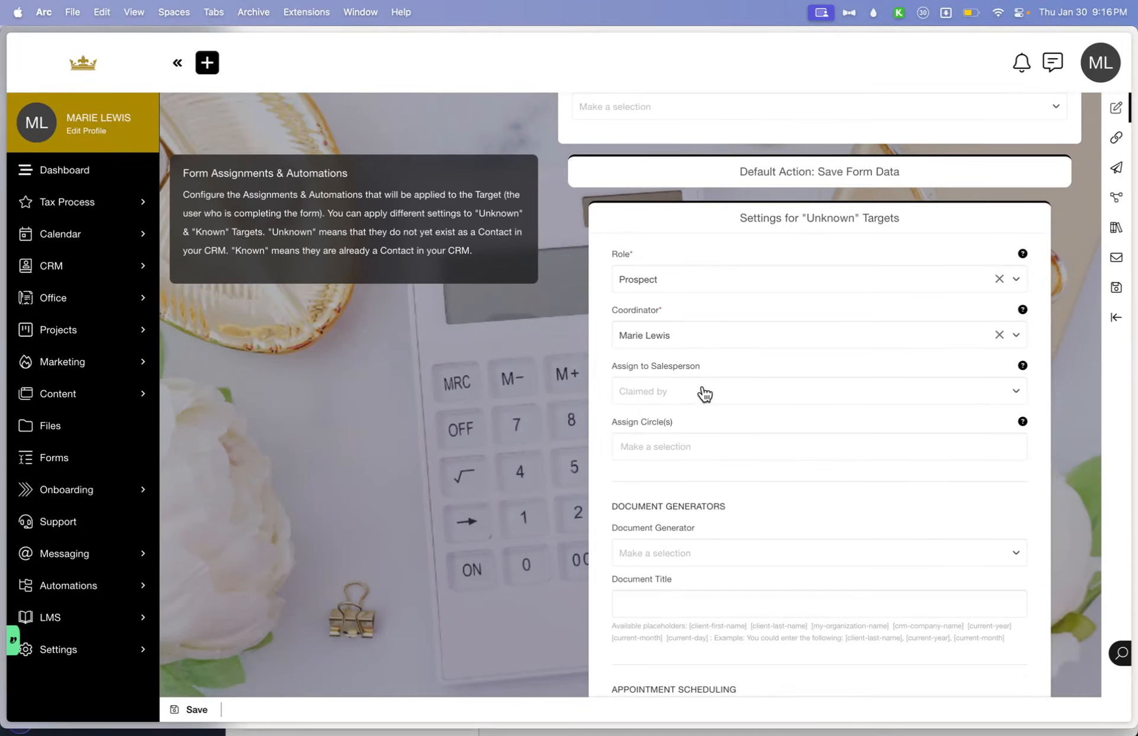
Check which circles can be assigned to "Unknown" targets
scroll(626, 390, down, 3)
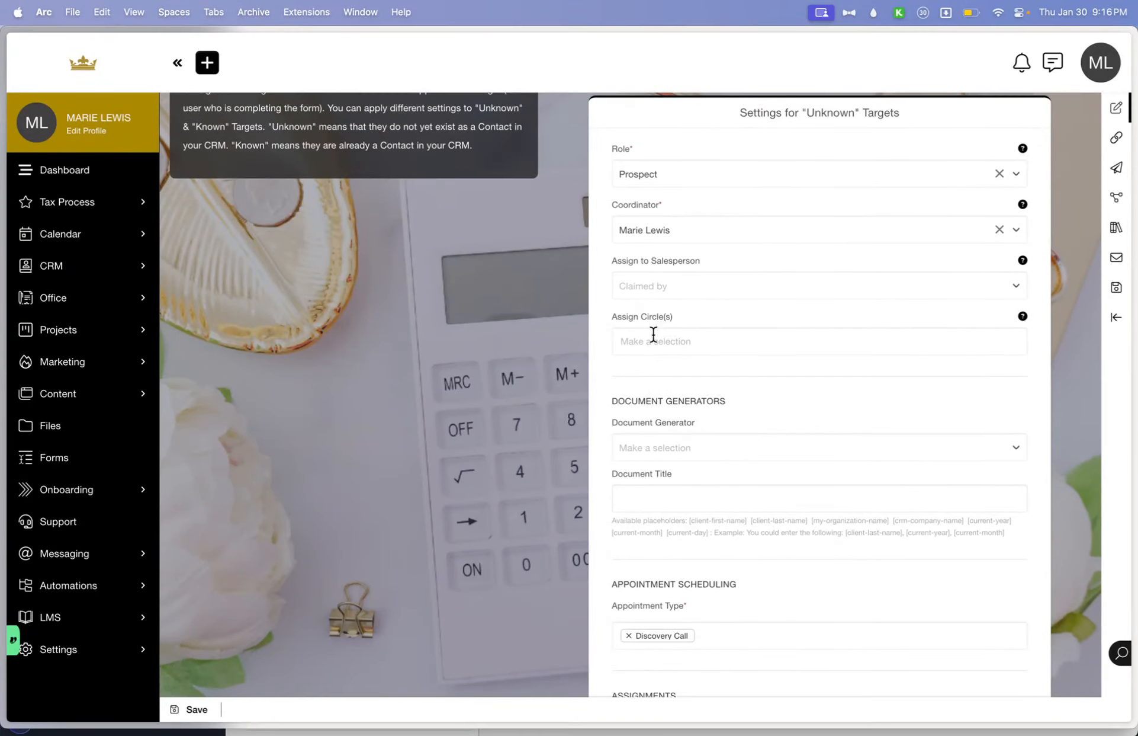
click(681, 333)
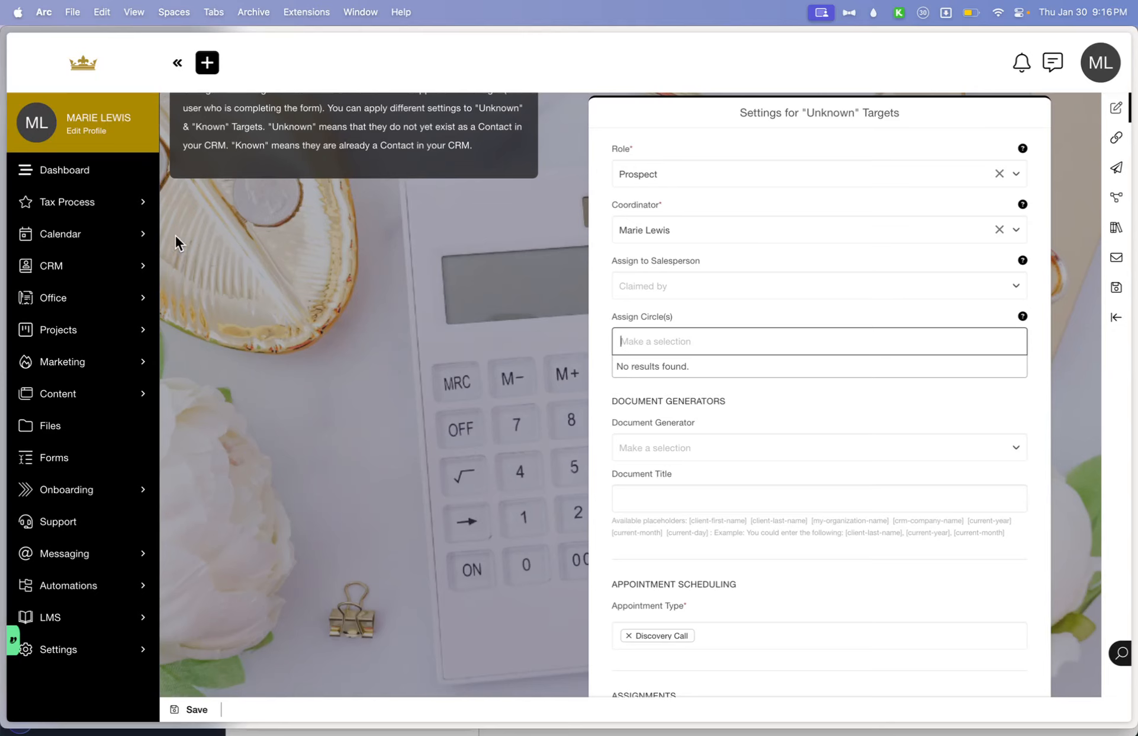
Look up the Circles entry in the CRM section and recheck the circle choices for "Unknown" targets
click(148, 294)
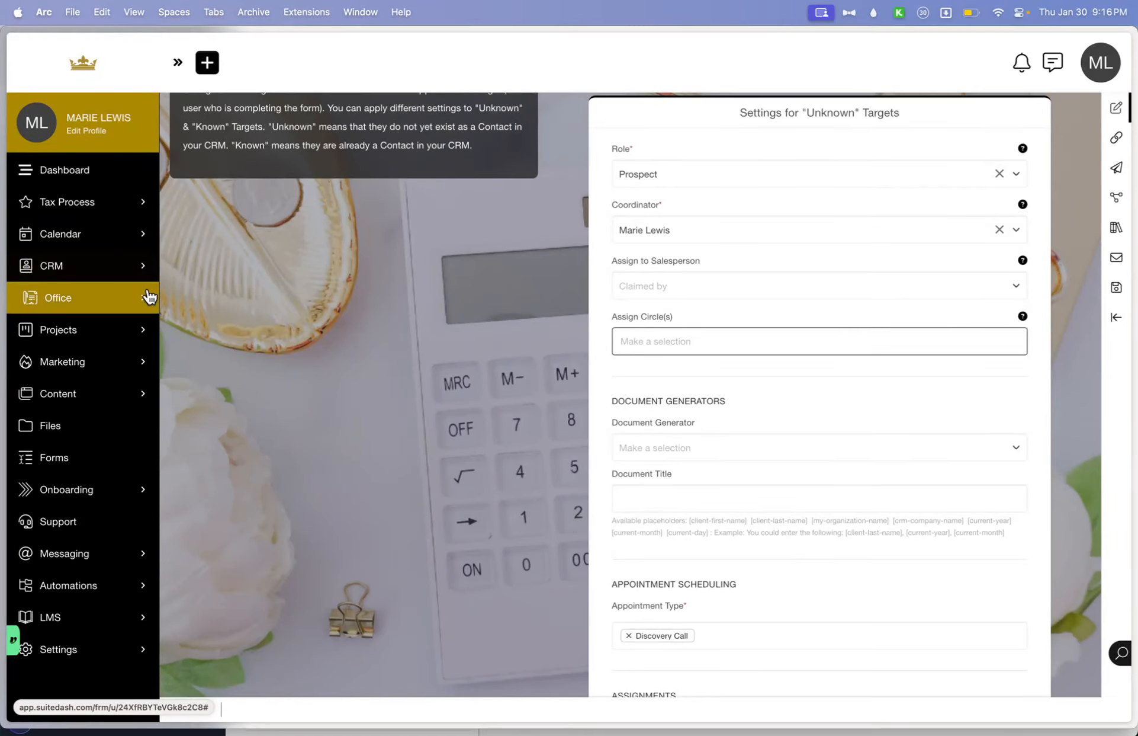
click(140, 270)
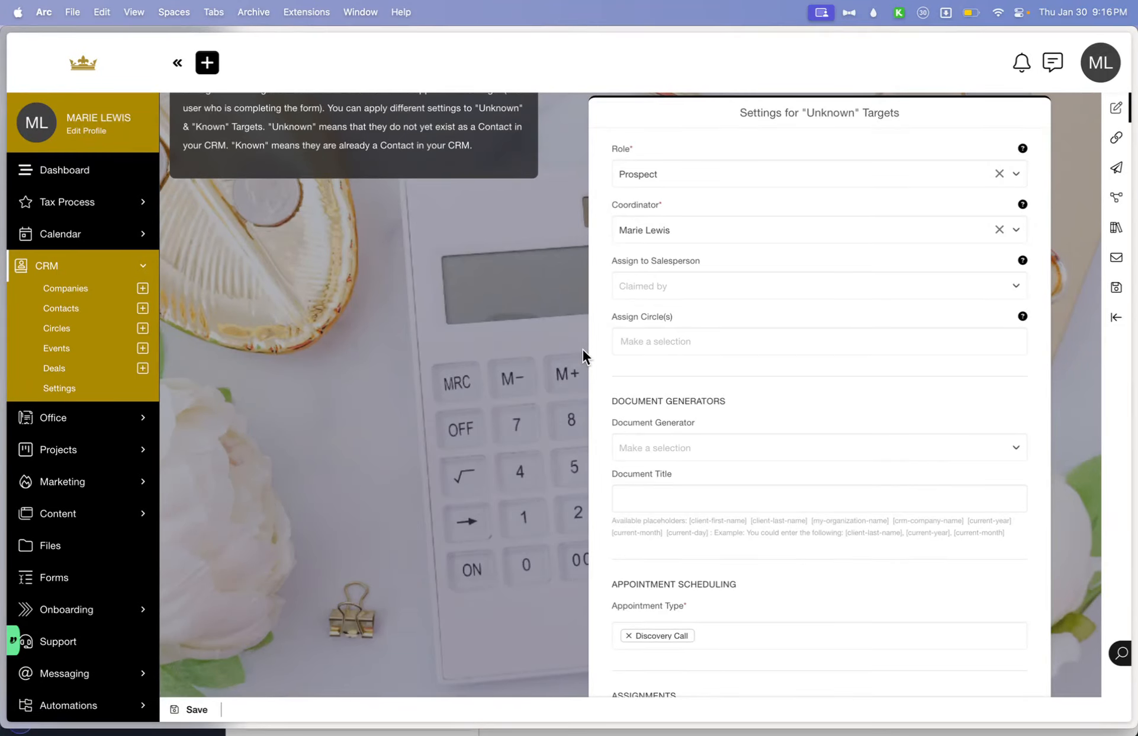
click(681, 347)
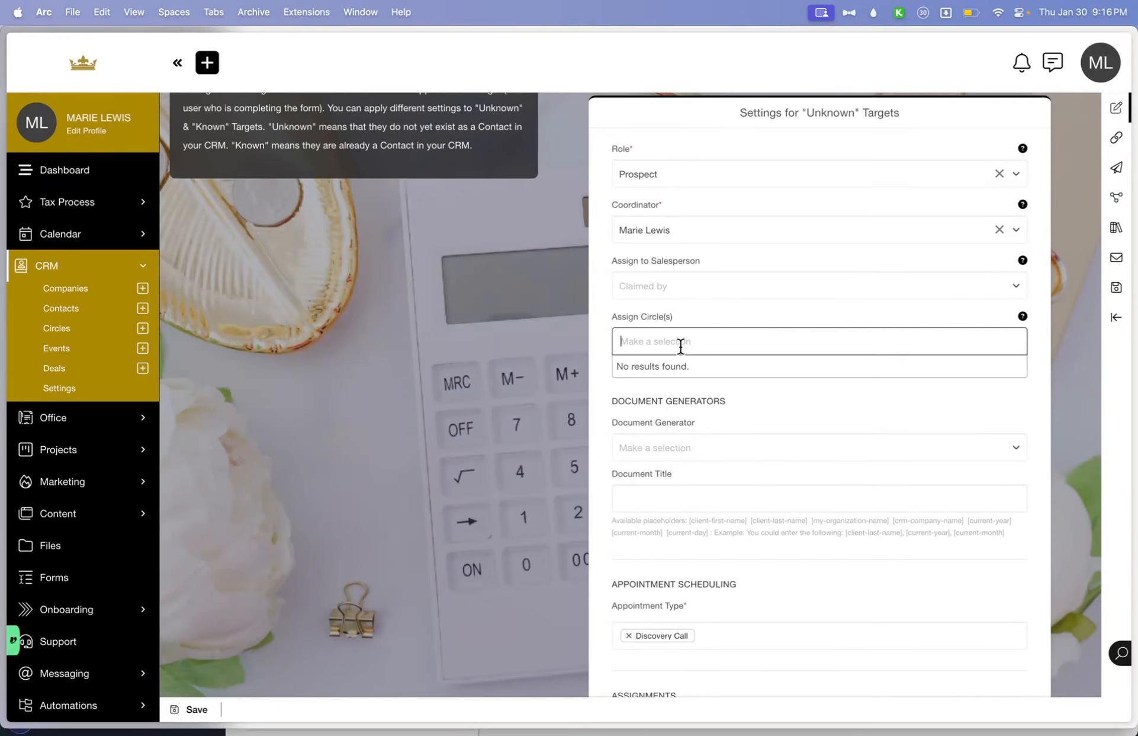
scroll(681, 350, down, 3)
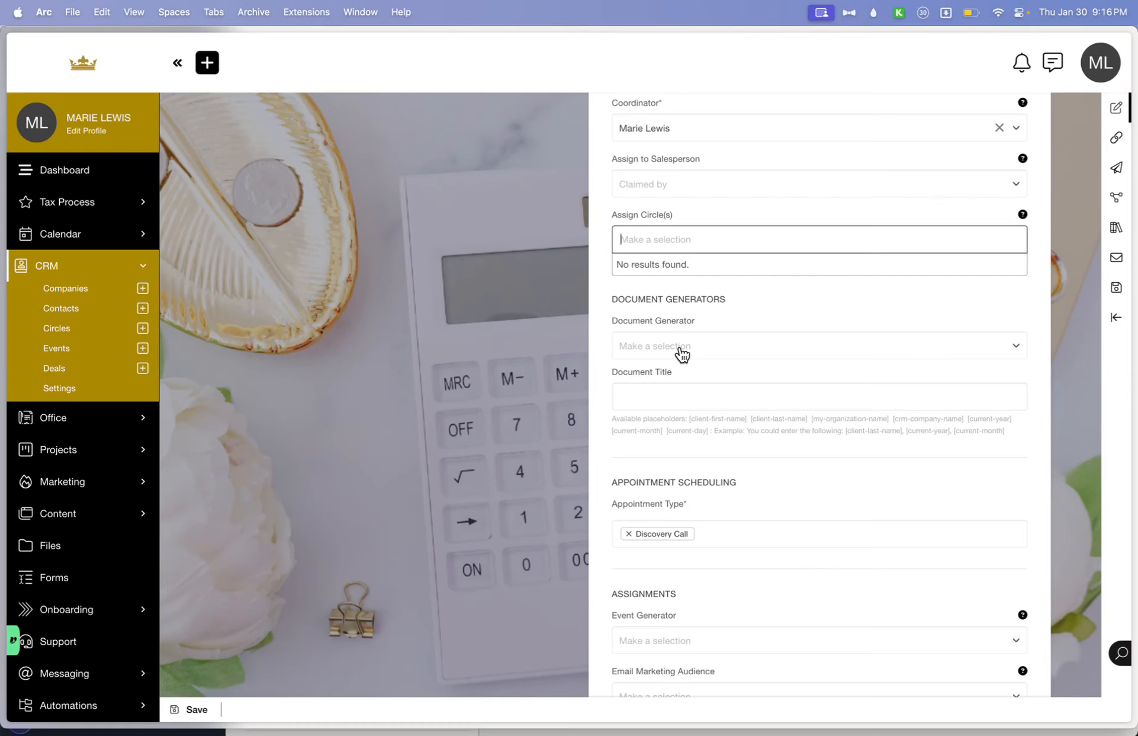
click(750, 317)
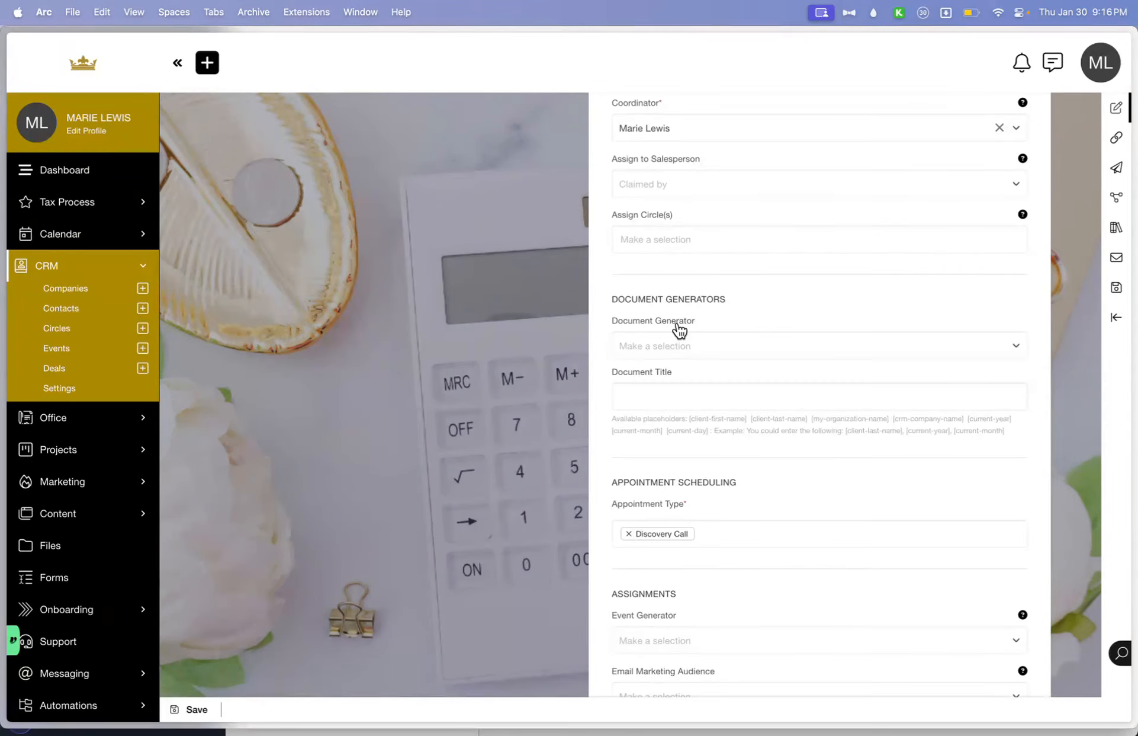
Remove and reselect Discovery Call as the appointment type for "Unknown" targets, checking which other types are offered
scroll(747, 328, down, 4)
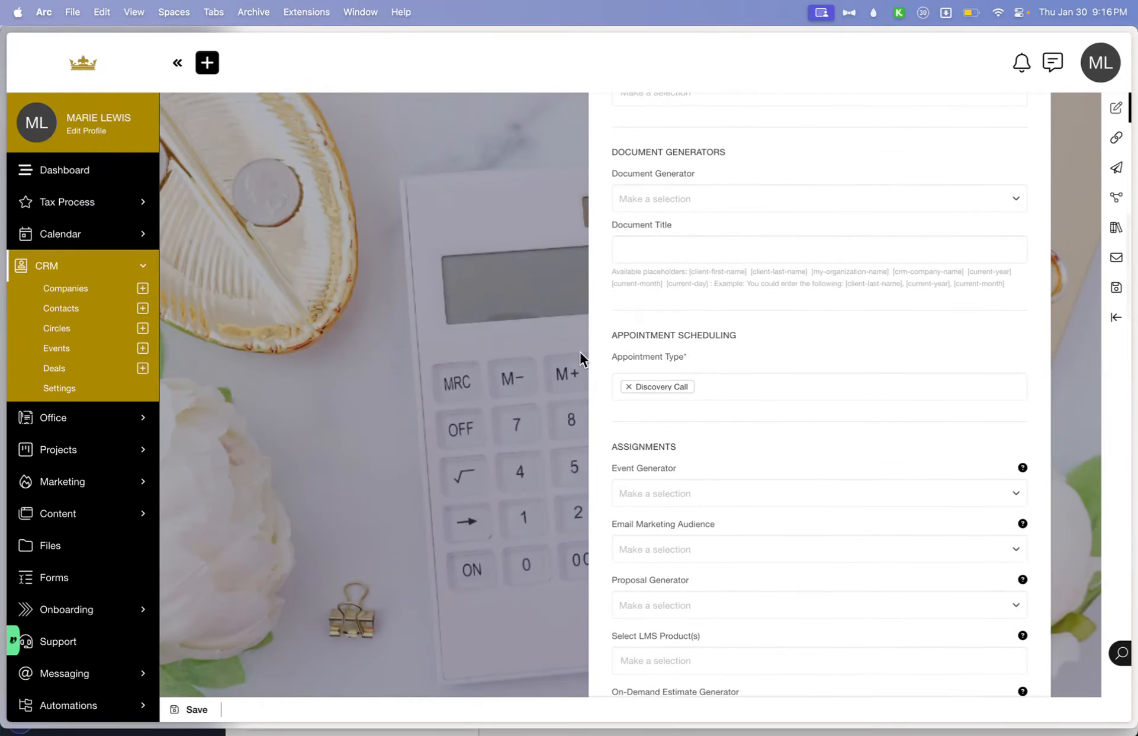
click(629, 387)
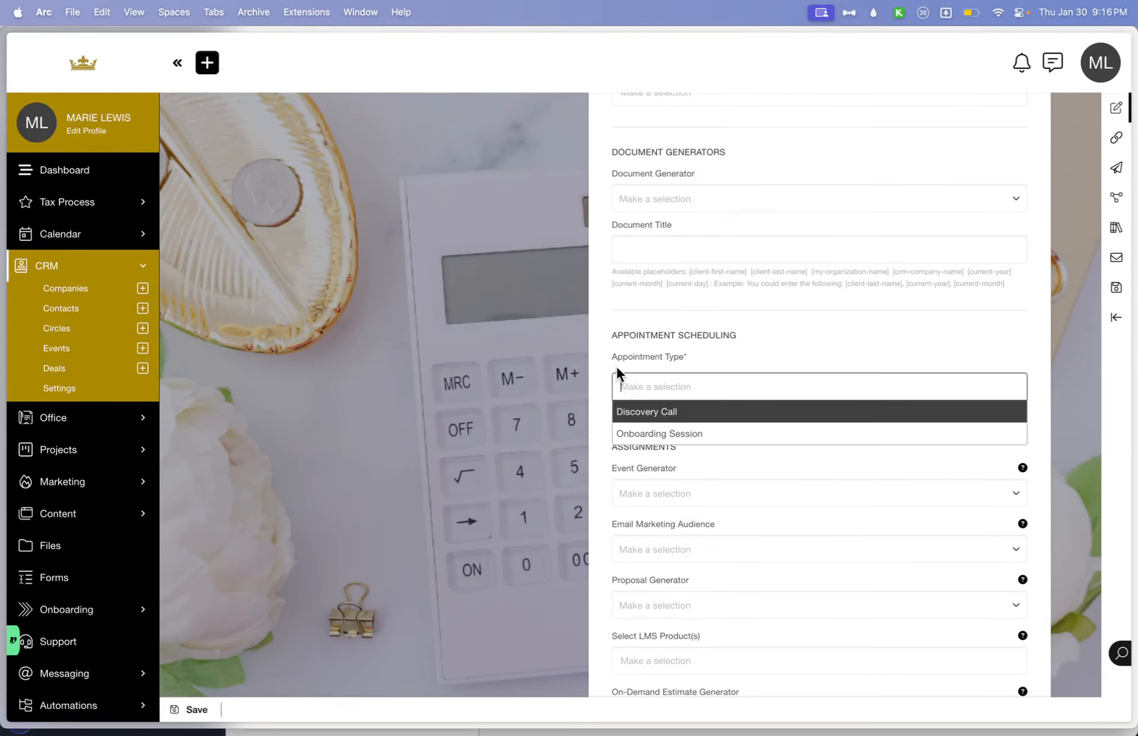
click(666, 413)
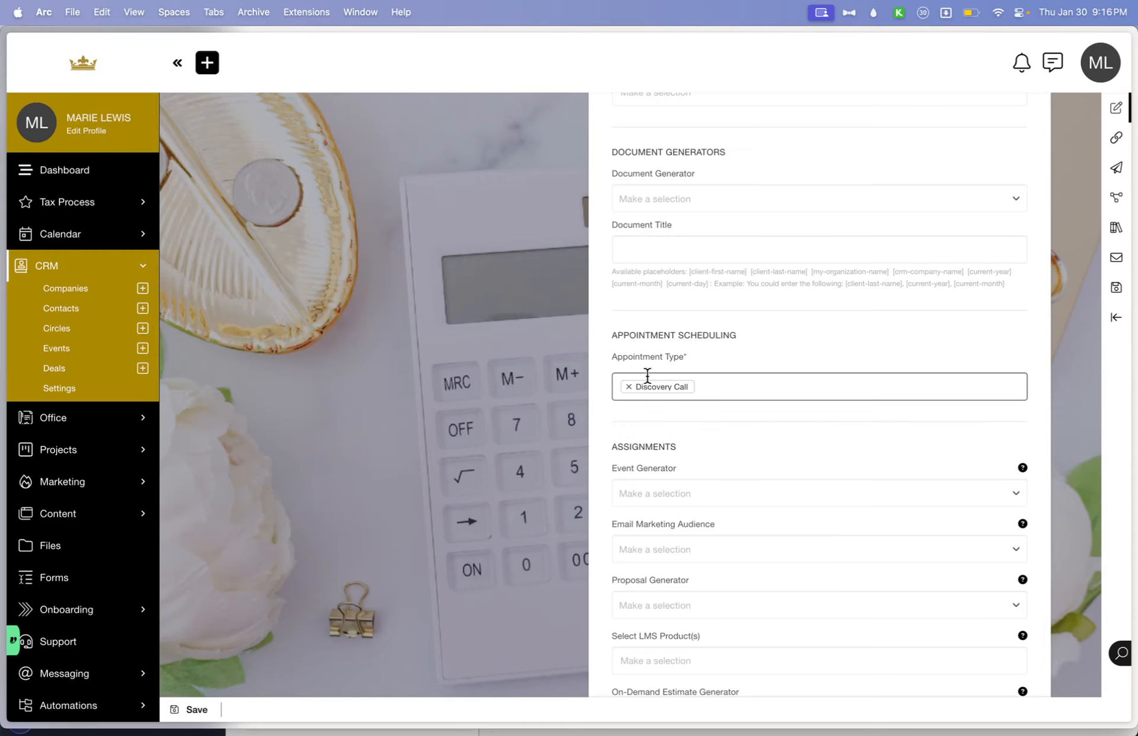
click(717, 386)
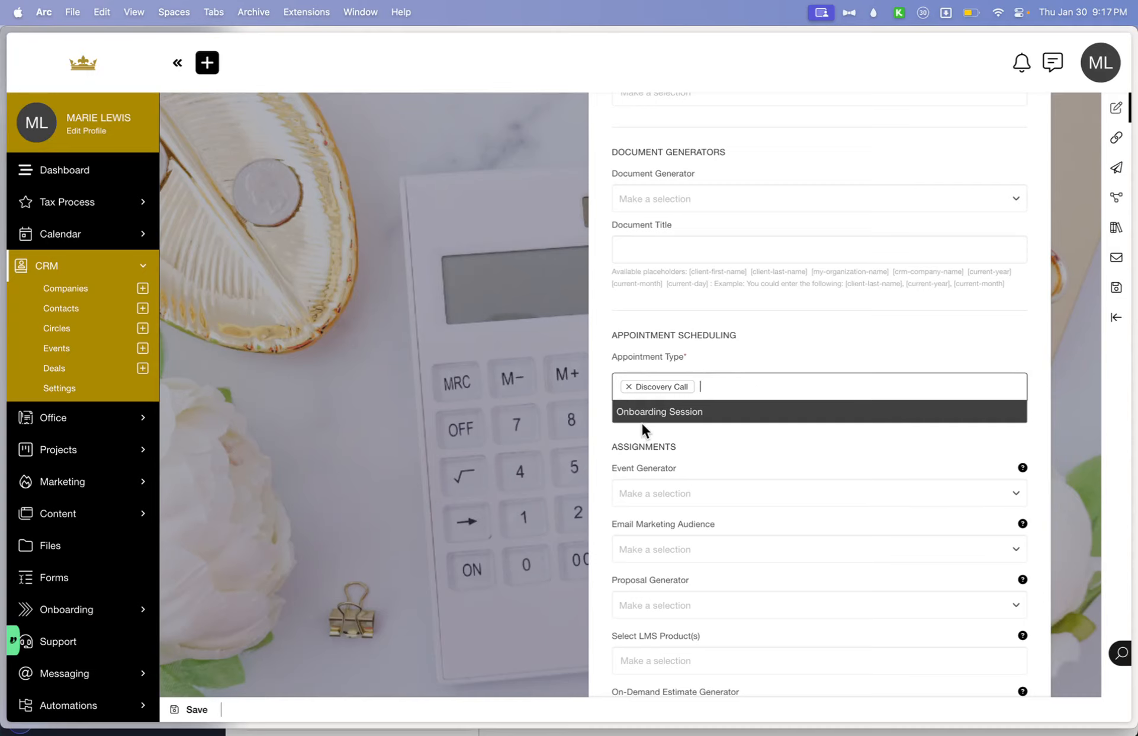
click(732, 374)
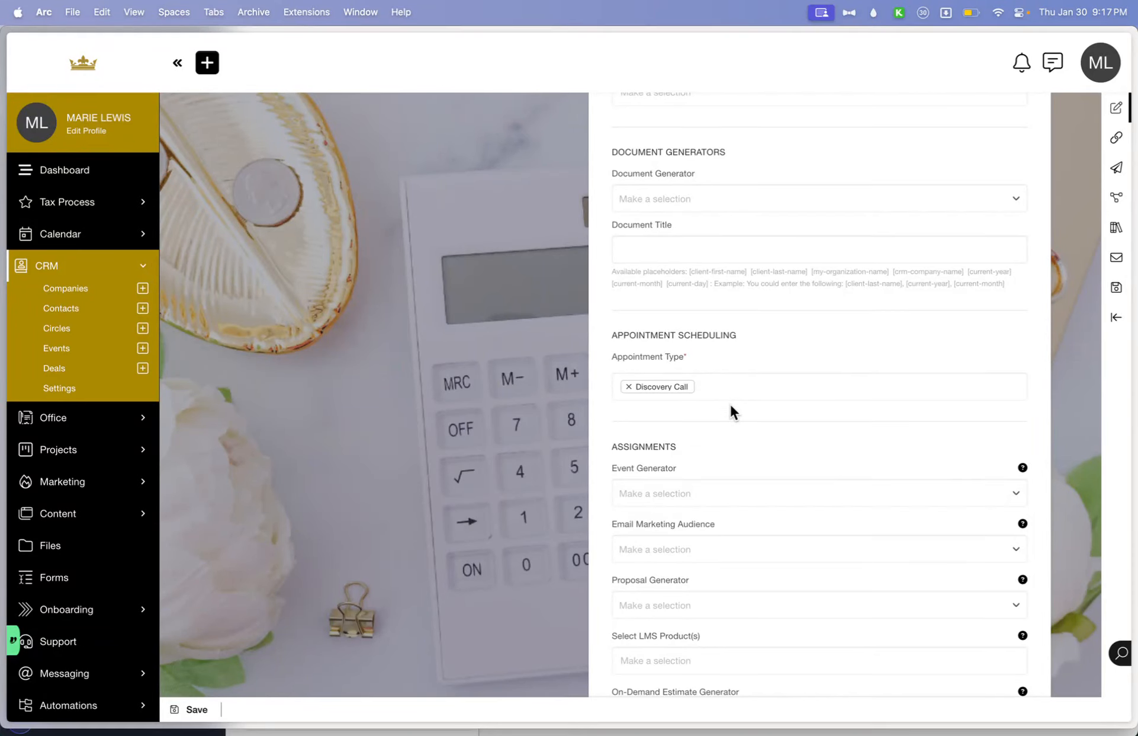
For "Unknown" targets, turn on emailing the submission info to the coordinator when the target completes the form
scroll(731, 406, down, 5)
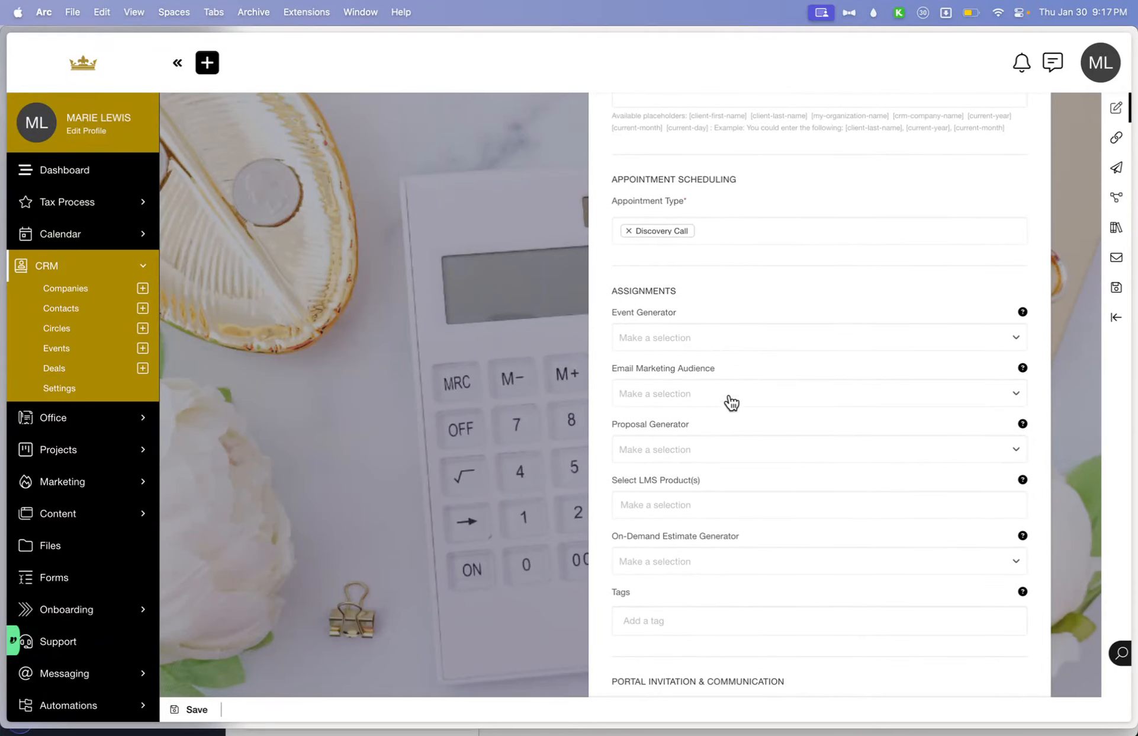
scroll(695, 526, down, 7)
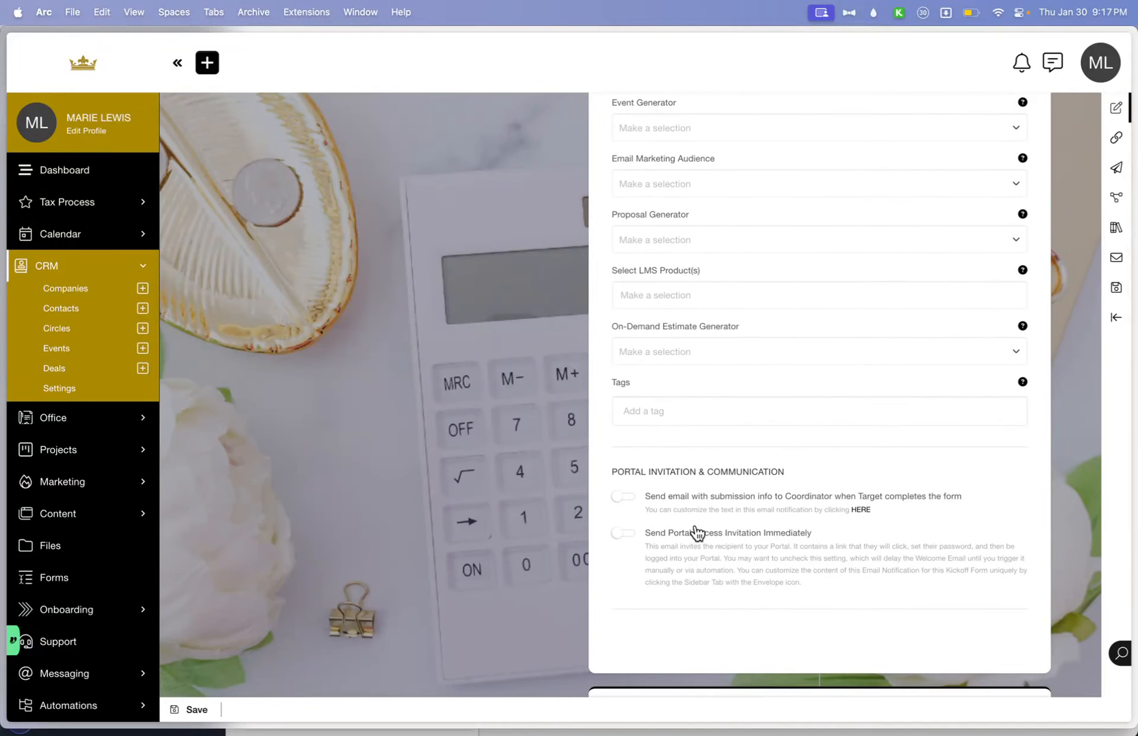
click(618, 501)
In the settings for "Known" targets, check which roles a lead can be changed to, leaving the role change off
scroll(694, 503, down, 10)
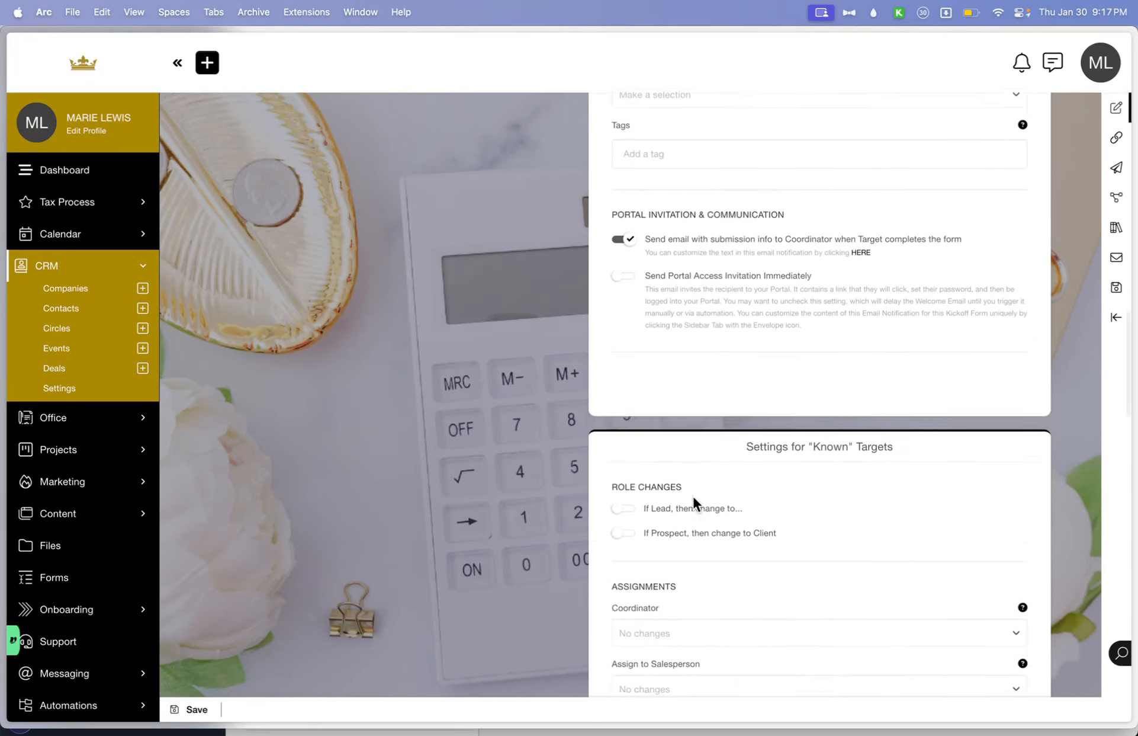
scroll(693, 494, down, 2)
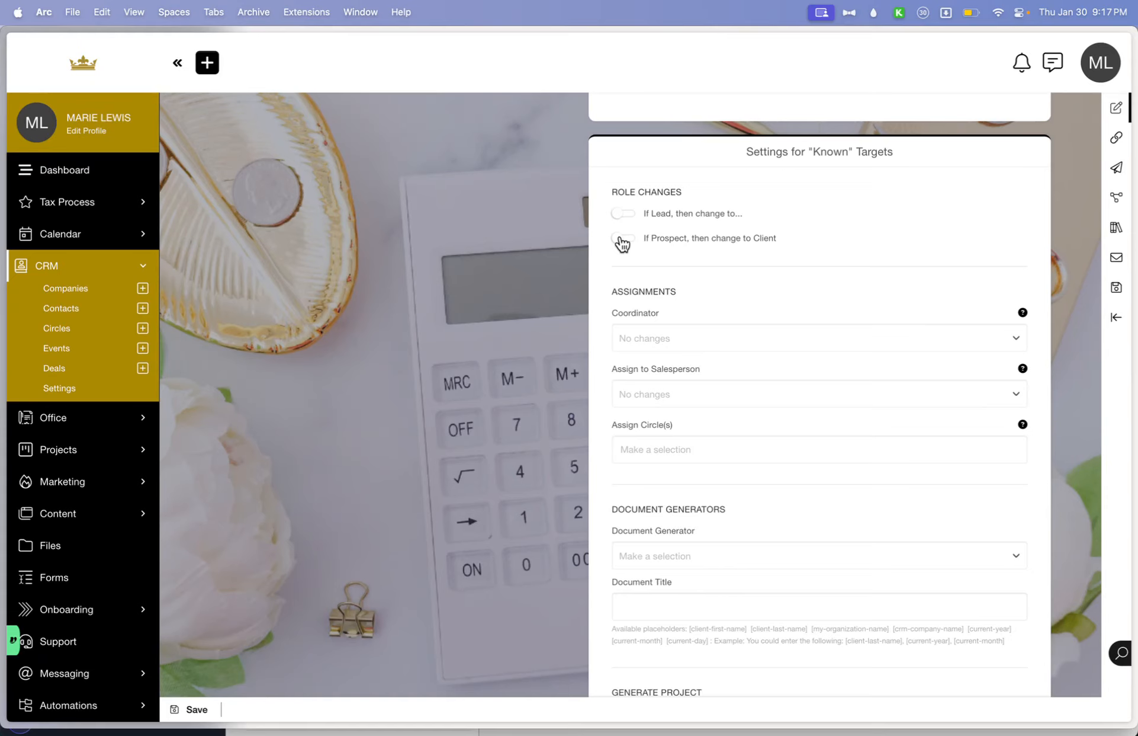
click(624, 215)
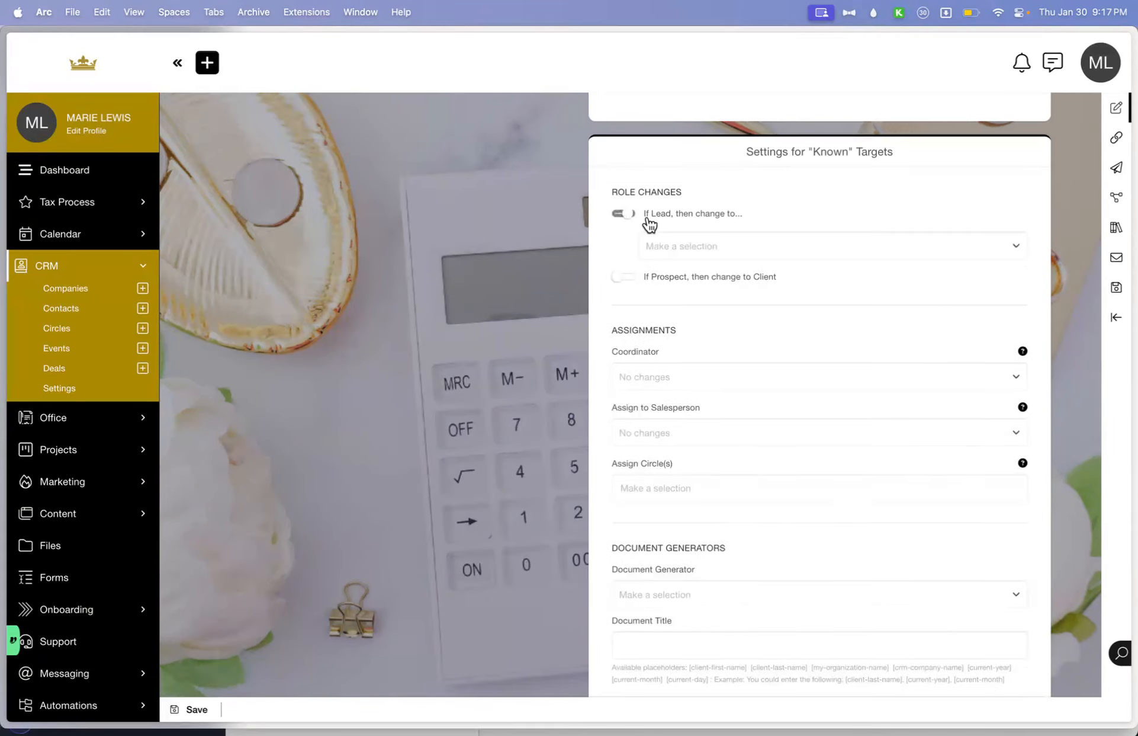
click(681, 250)
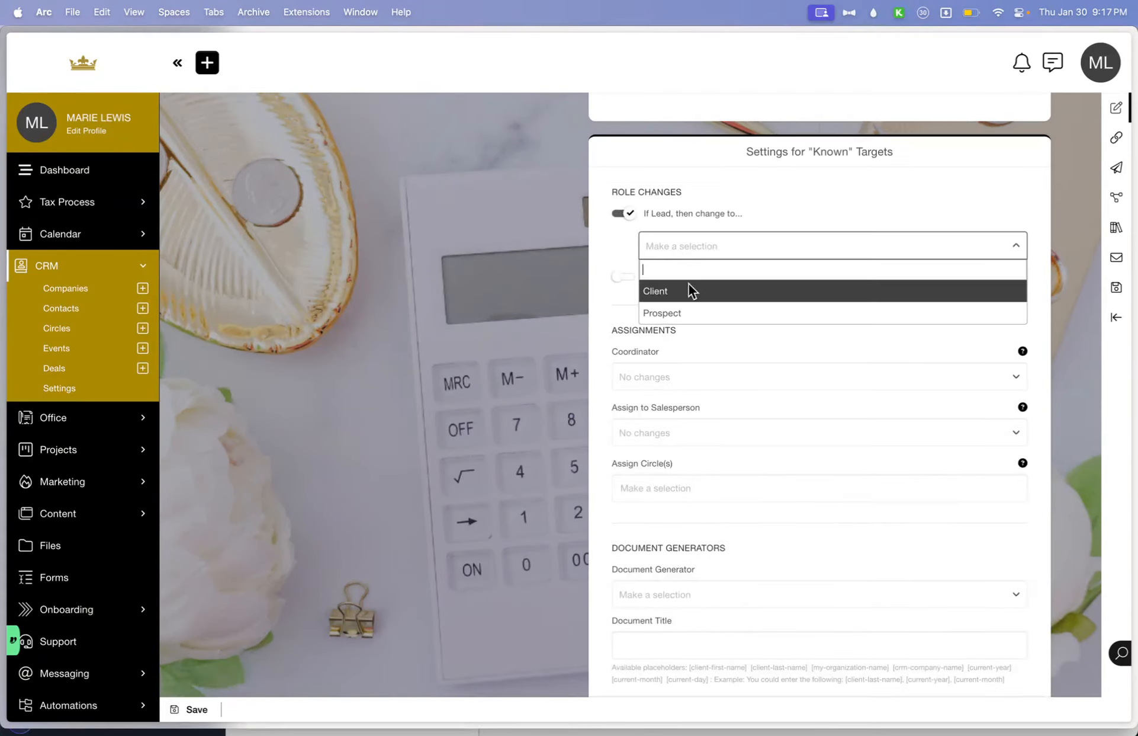
click(623, 214)
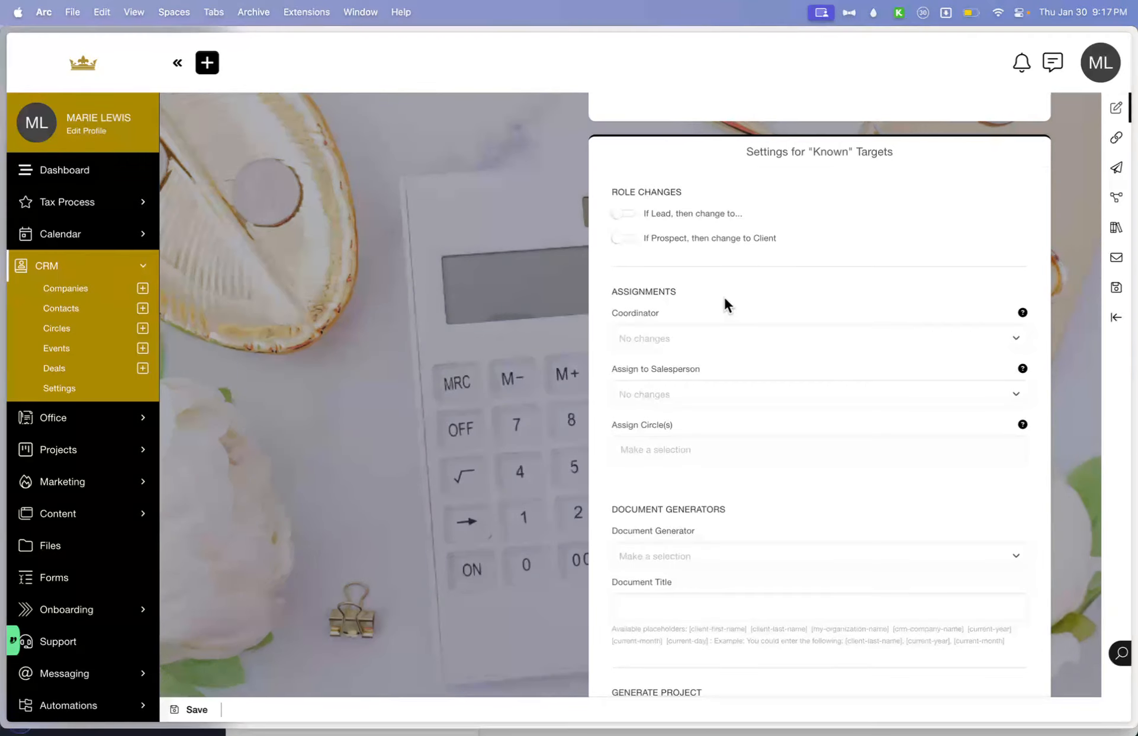
For "Known" targets, turn on emailing the submission info to the coordinator when the target completes the form
scroll(724, 296, down, 5)
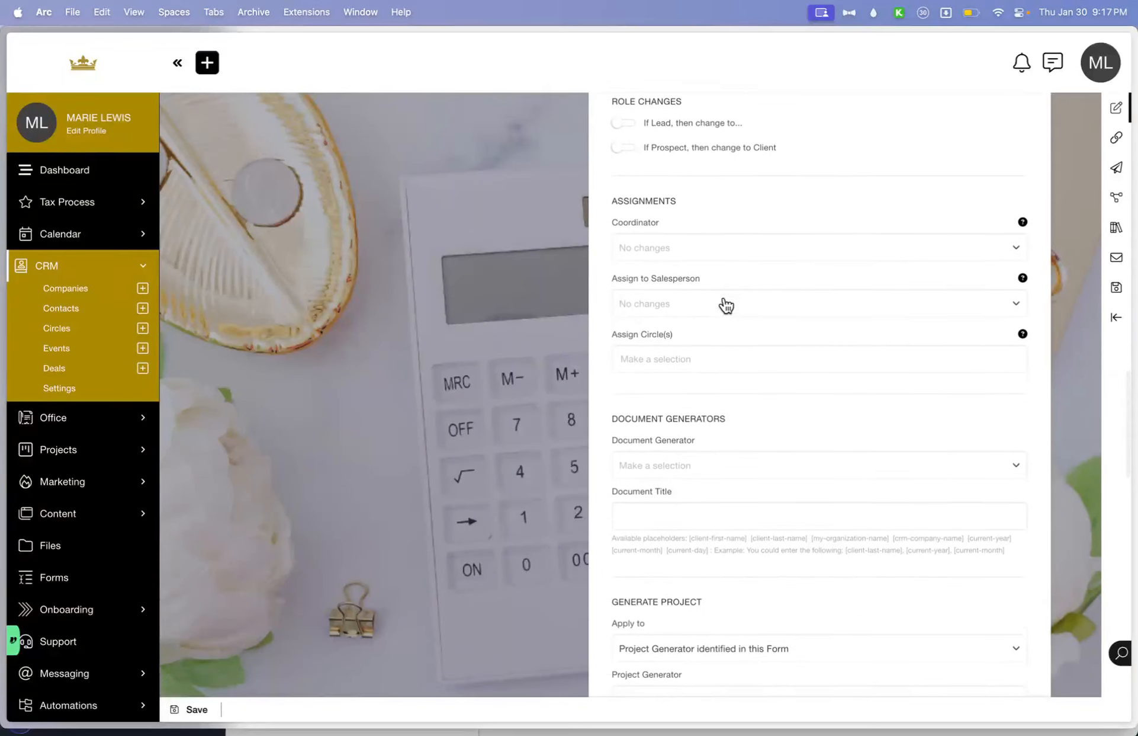
scroll(725, 299, down, 5)
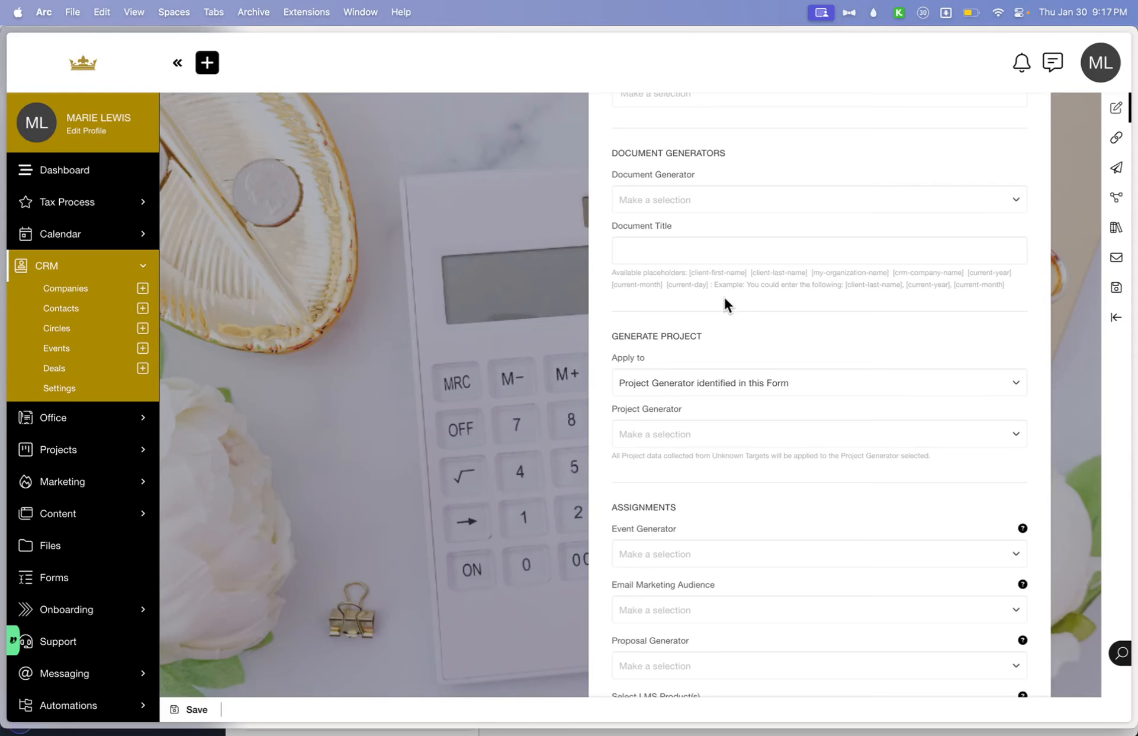
scroll(724, 296, down, 10)
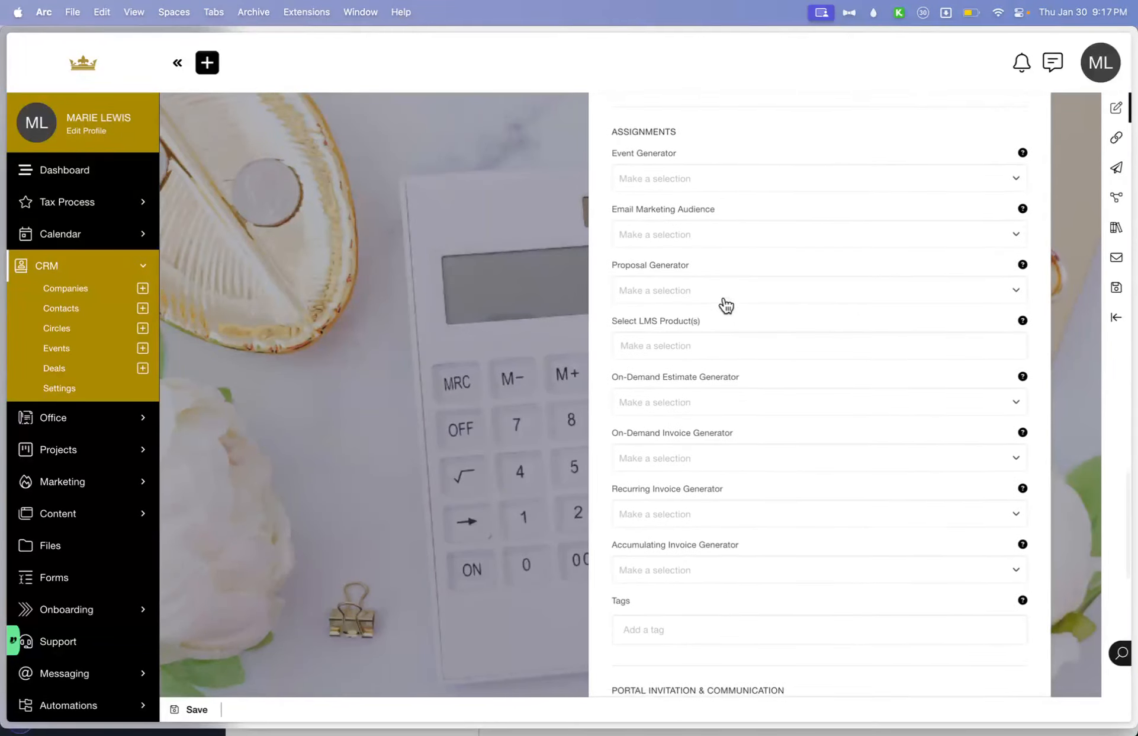
scroll(724, 300, down, 3)
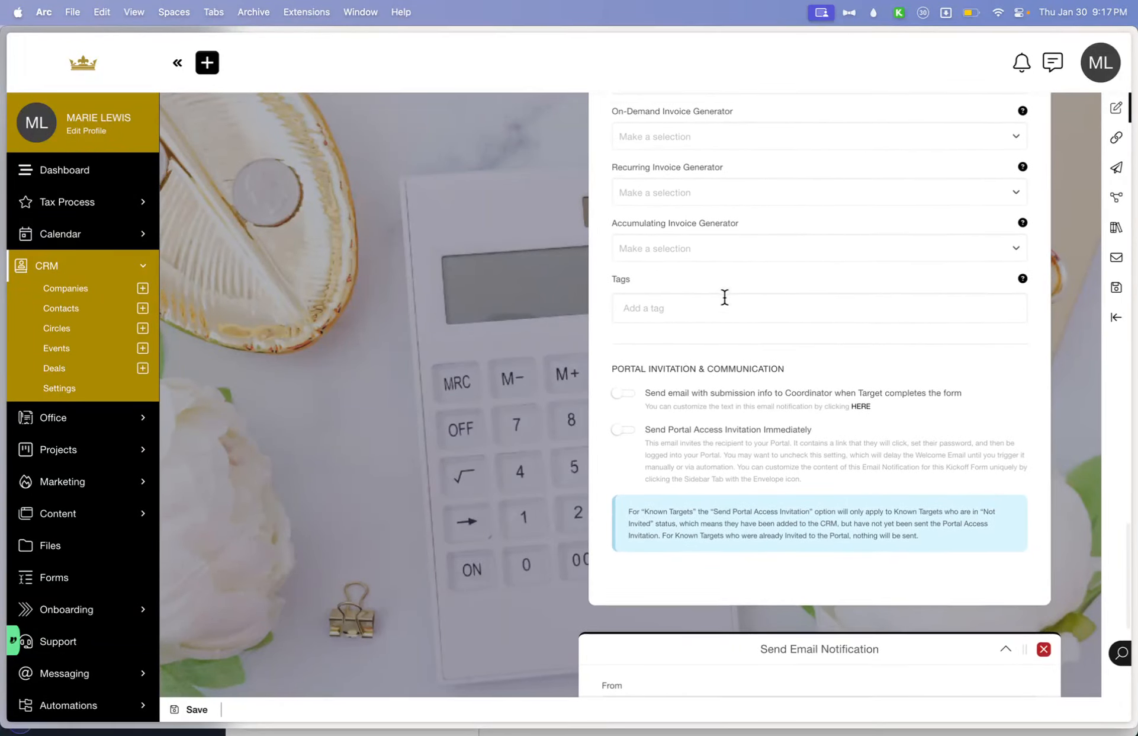
click(622, 397)
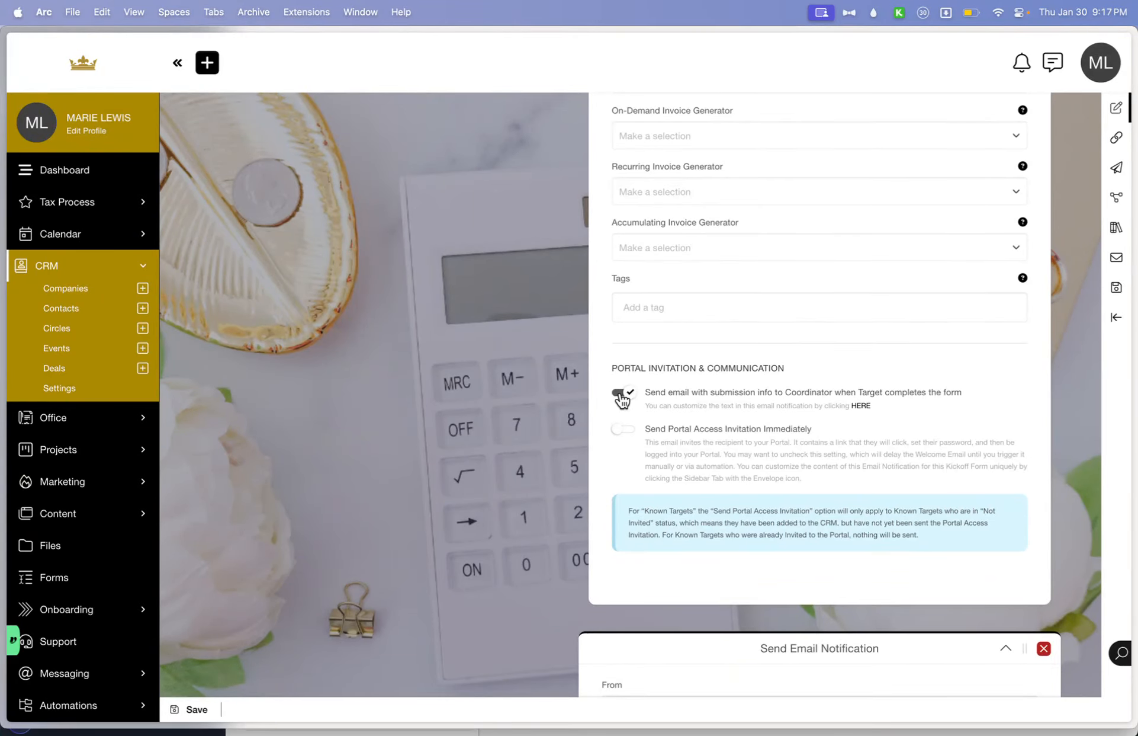
Review the "Unknown" and "Known" target settings and delete the Send Email Notification action below them
scroll(621, 393, up, 20)
scroll(620, 392, up, 5)
scroll(619, 397, down, 3)
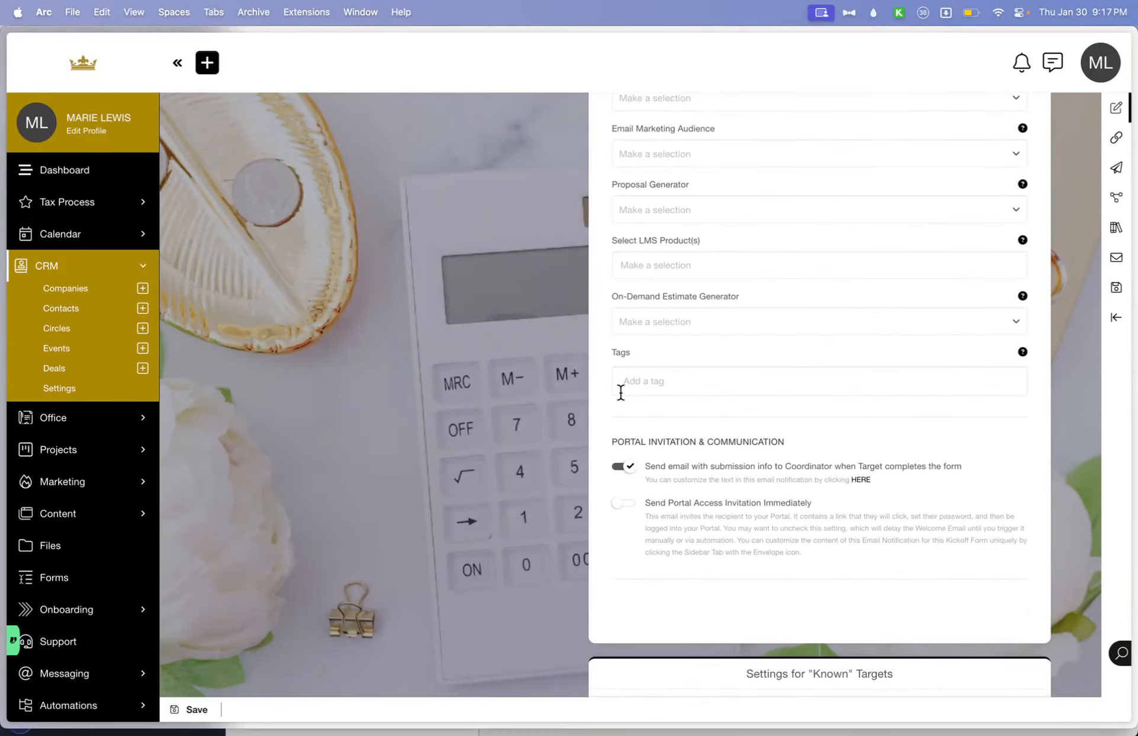
scroll(620, 392, down, 15)
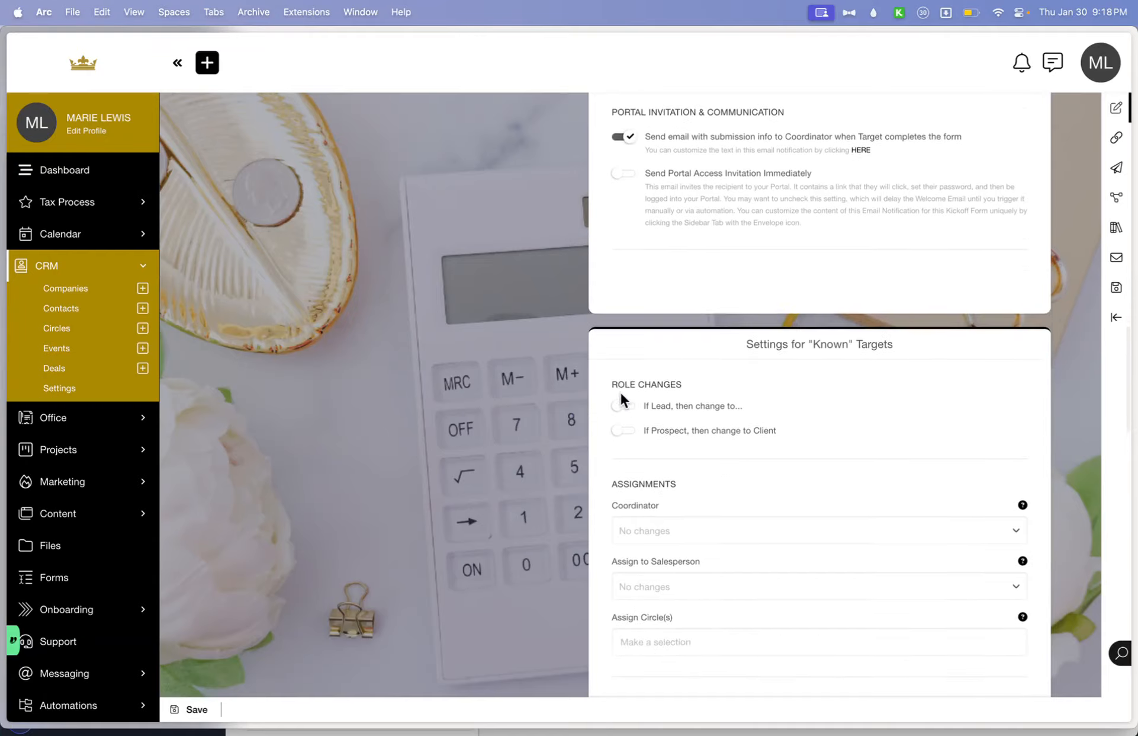
scroll(620, 391, down, 10)
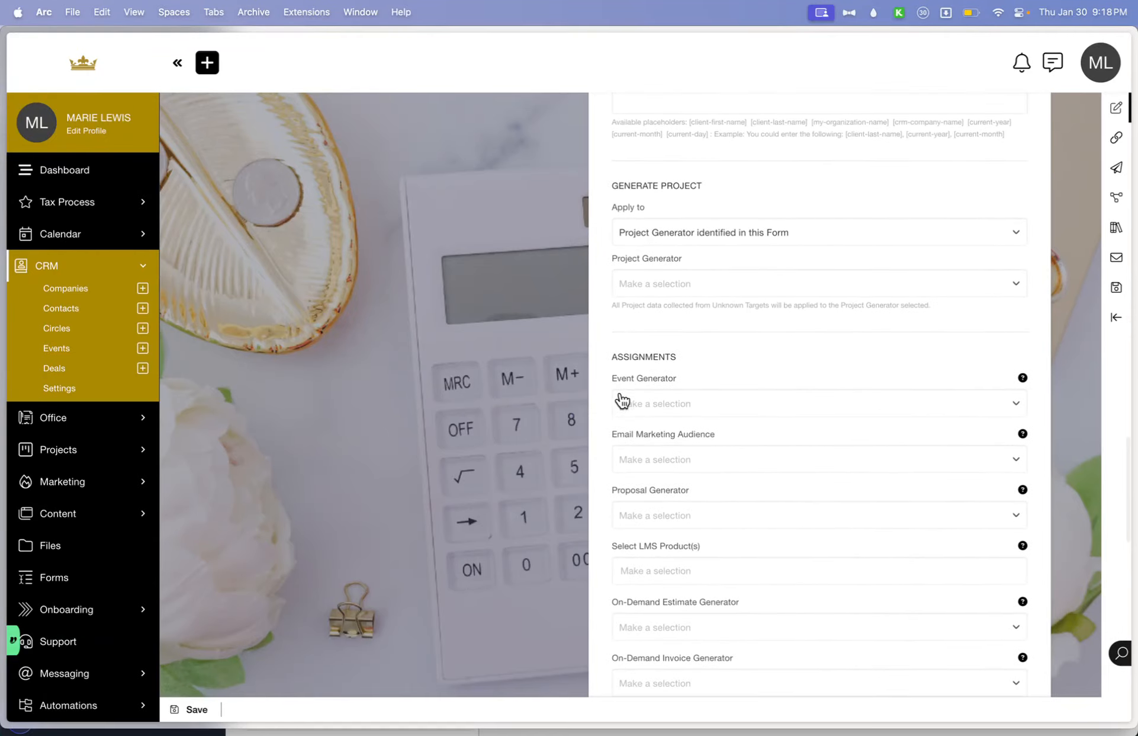
scroll(620, 395, down, 10)
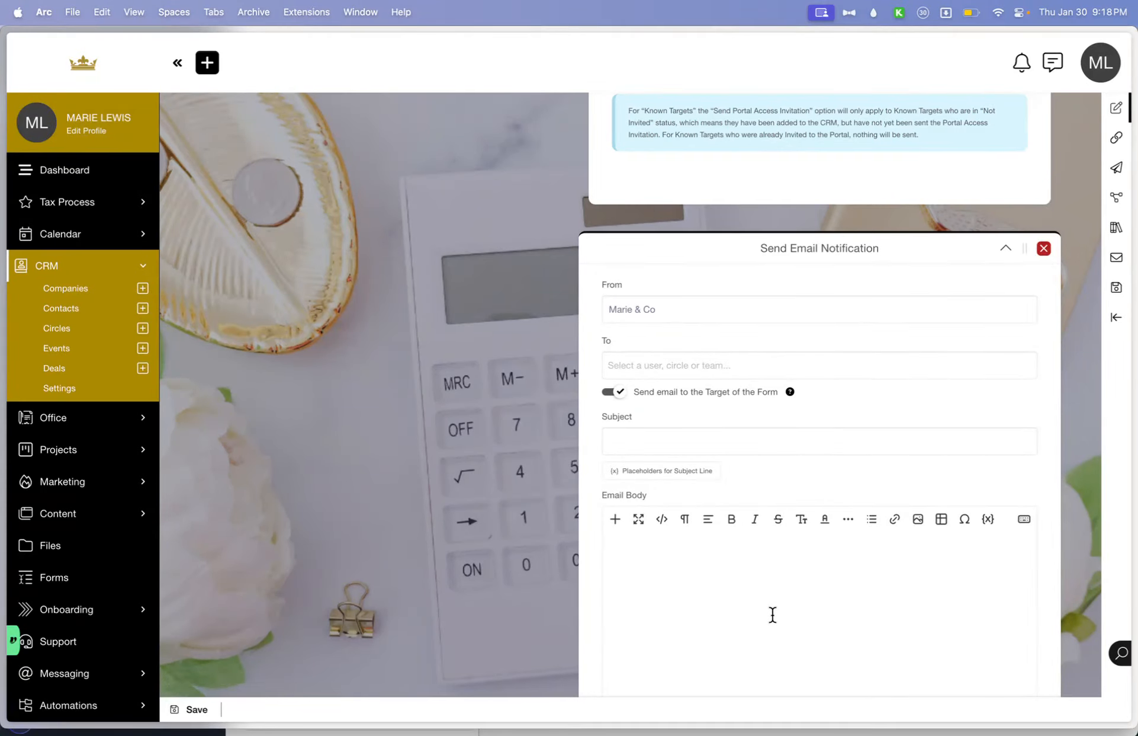
click(1044, 249)
click(525, 459)
Look over the form's blocks and save the form while keeping it open for editing
scroll(552, 424, up, 20)
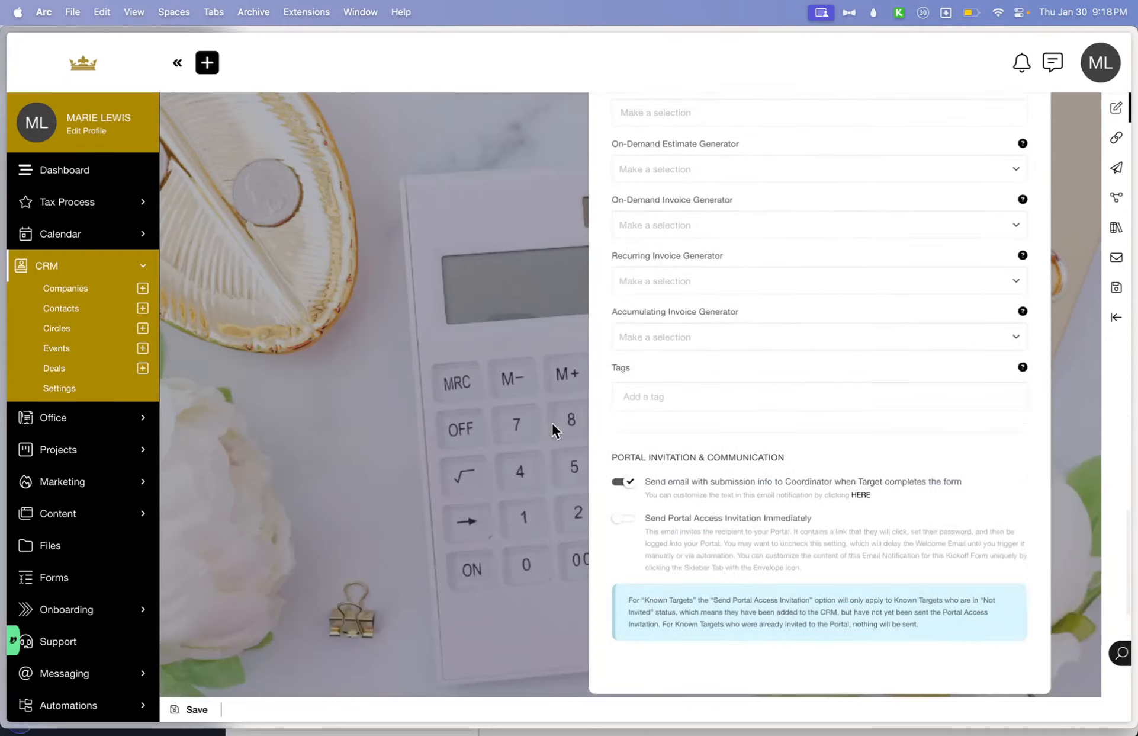
scroll(552, 423, up, 6)
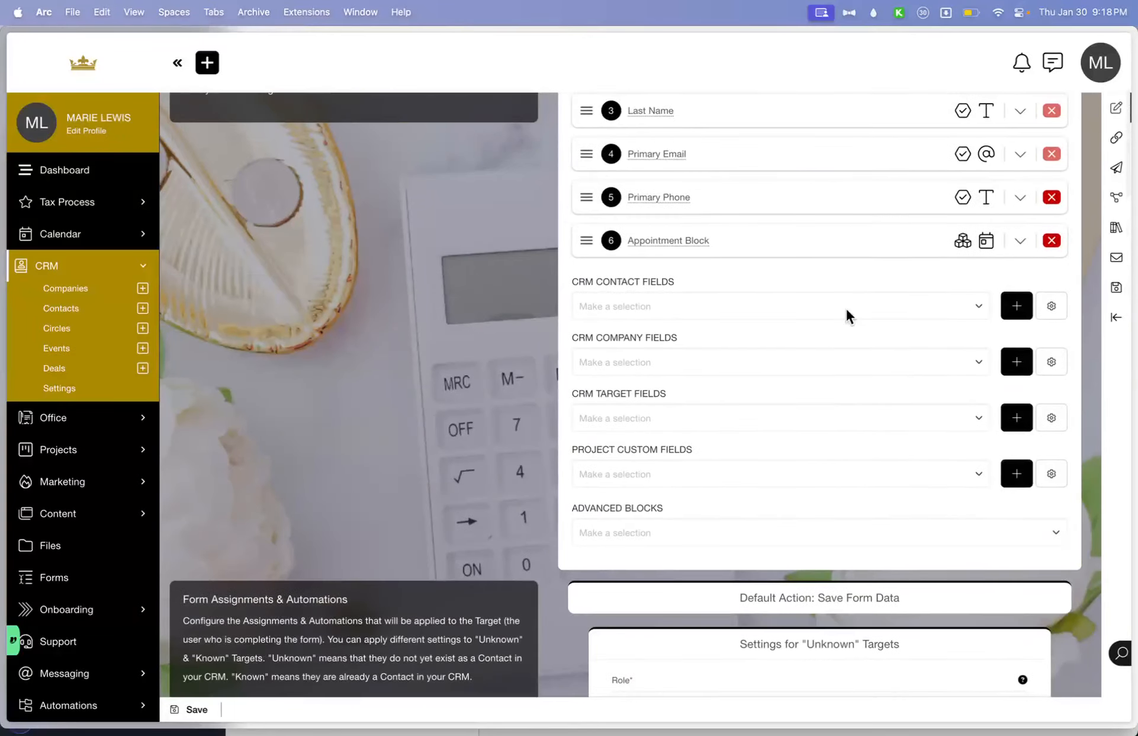
scroll(1116, 267, down, 10)
click(1116, 287)
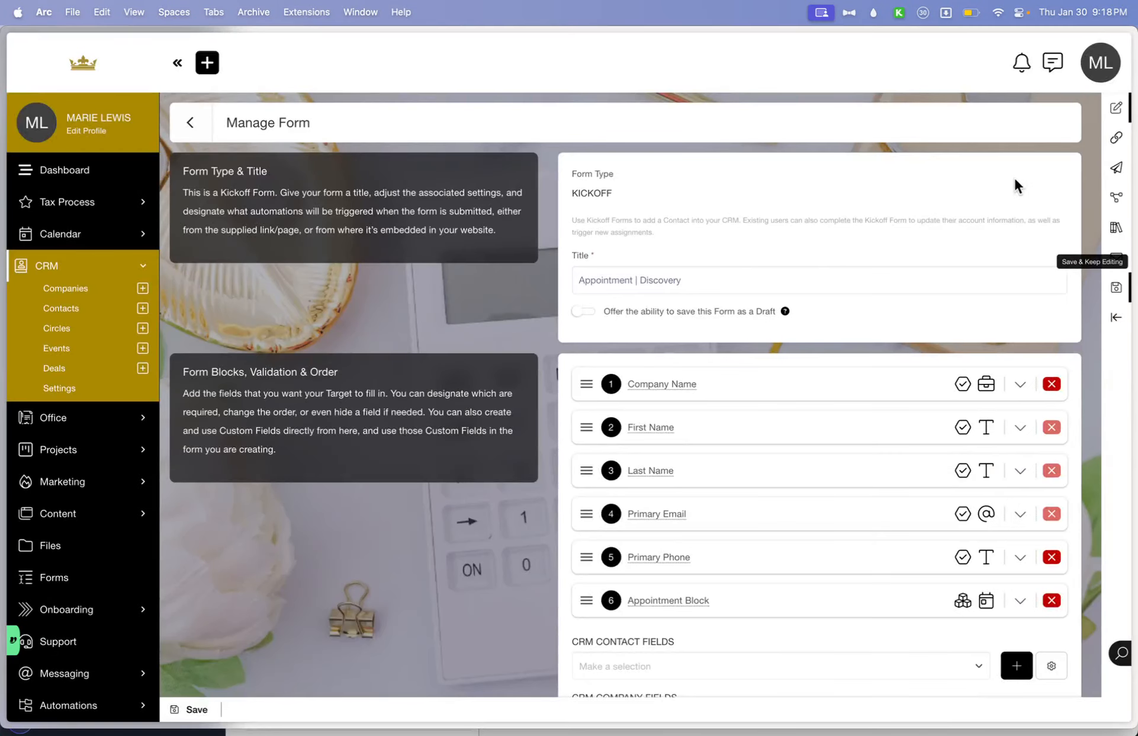
Open the link and embed options of the "Appointment | Discovery" form and examine the preview's fields and appointment button
click(1122, 146)
click(625, 427)
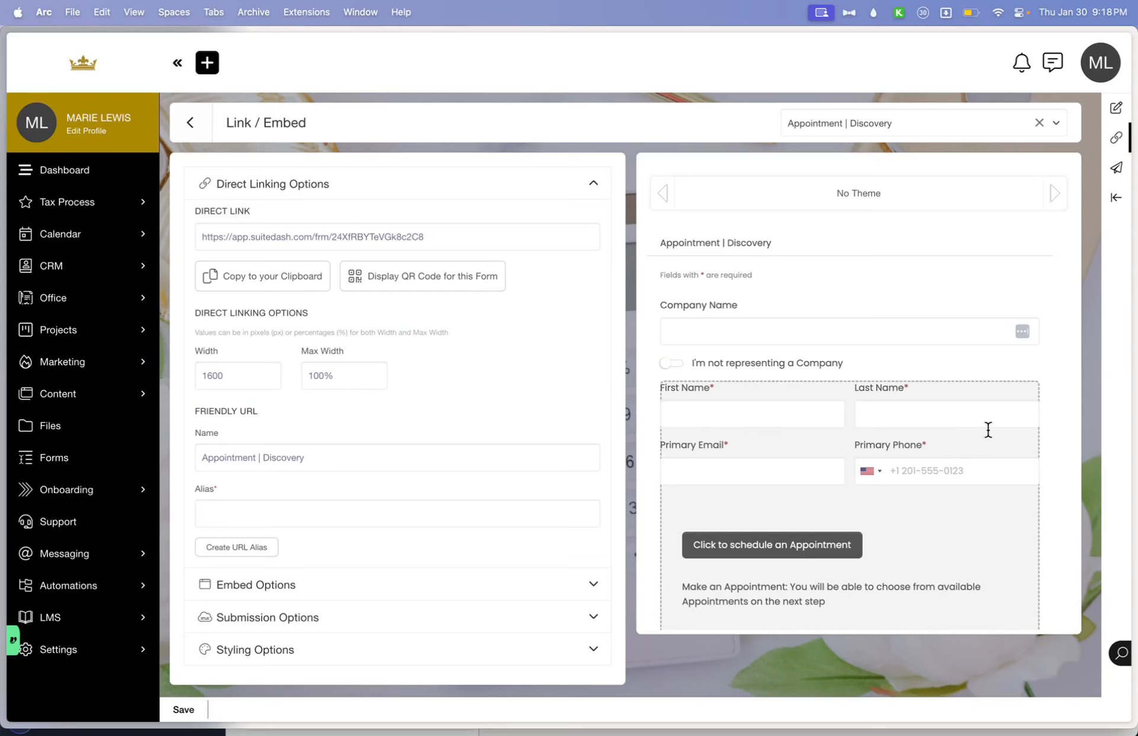
scroll(845, 423, down, 3)
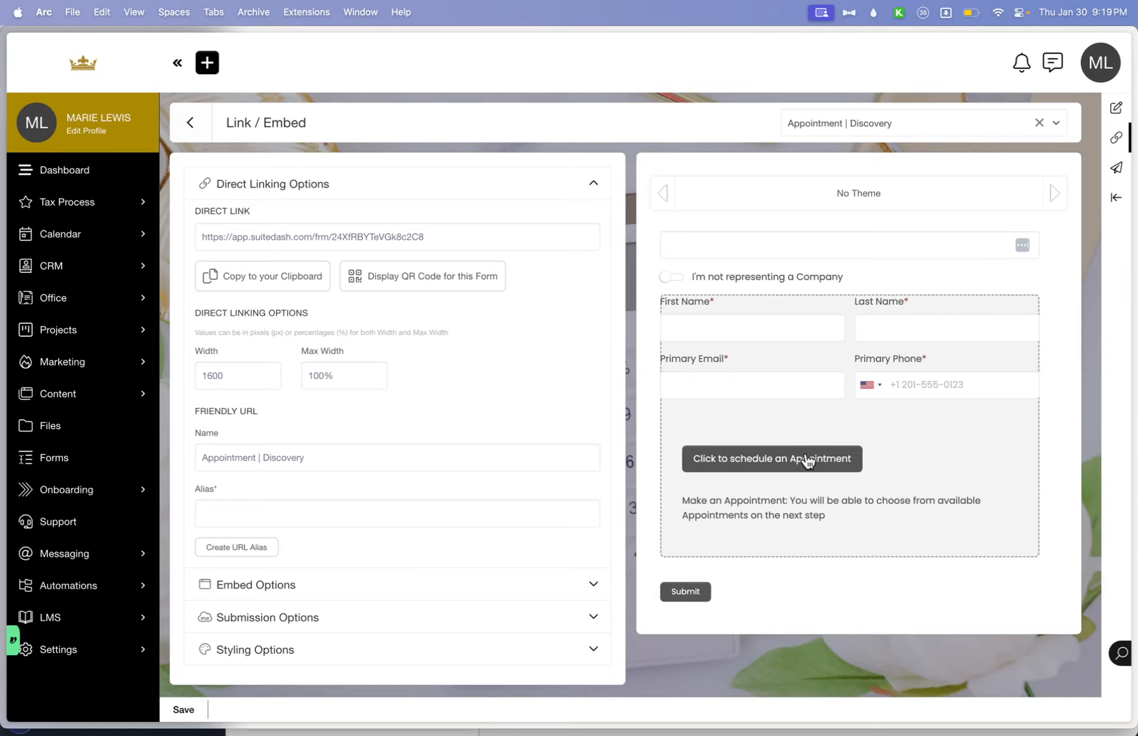
scroll(915, 386, down, 1)
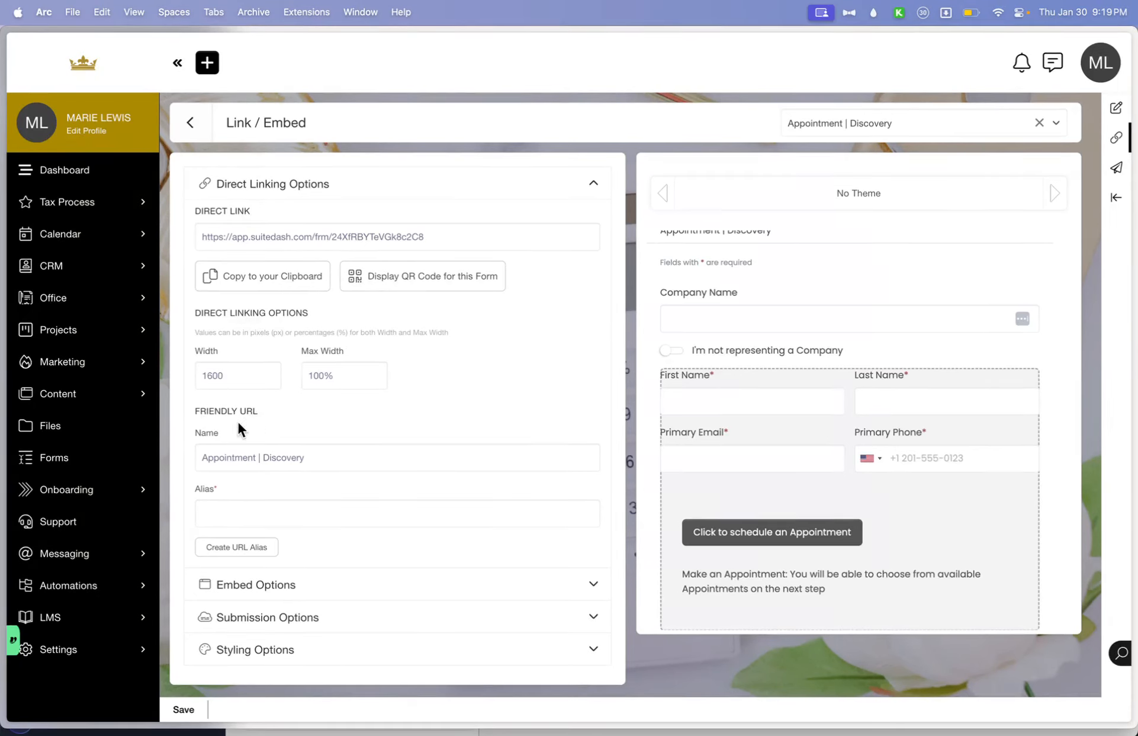
Create the friendly URL alias "discovery" for the form and copy the alias URL
click(245, 509)
text(discovery)
click(268, 548)
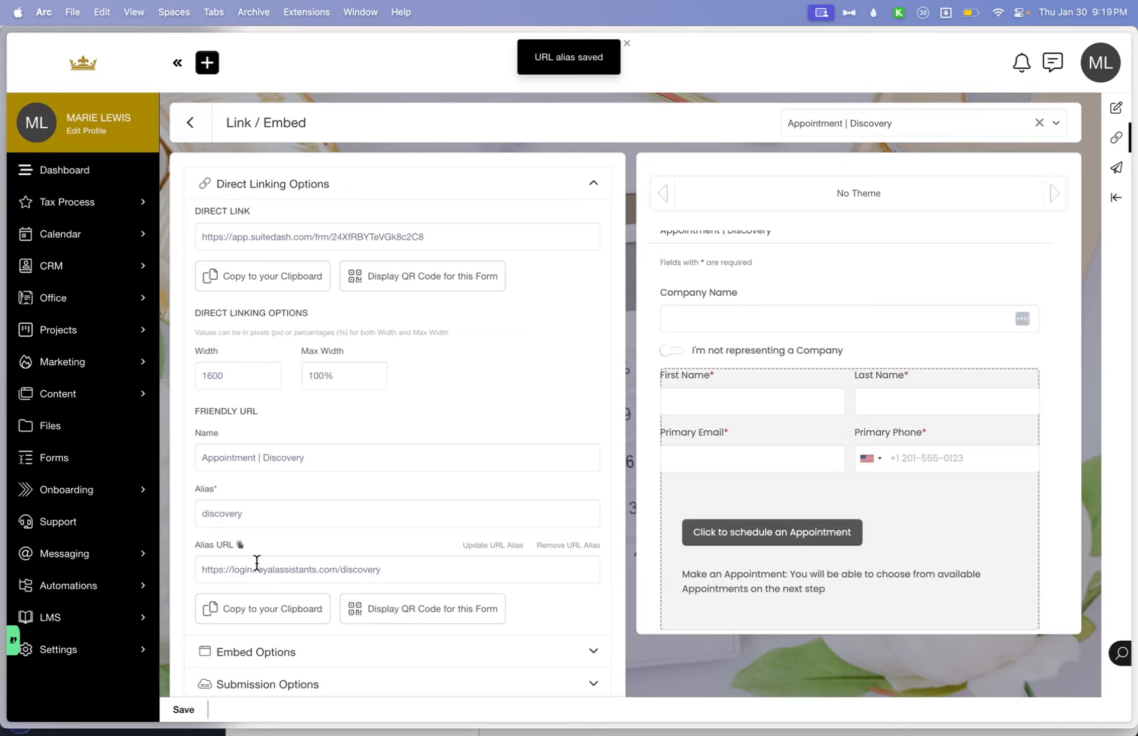
scroll(229, 571, down, 2)
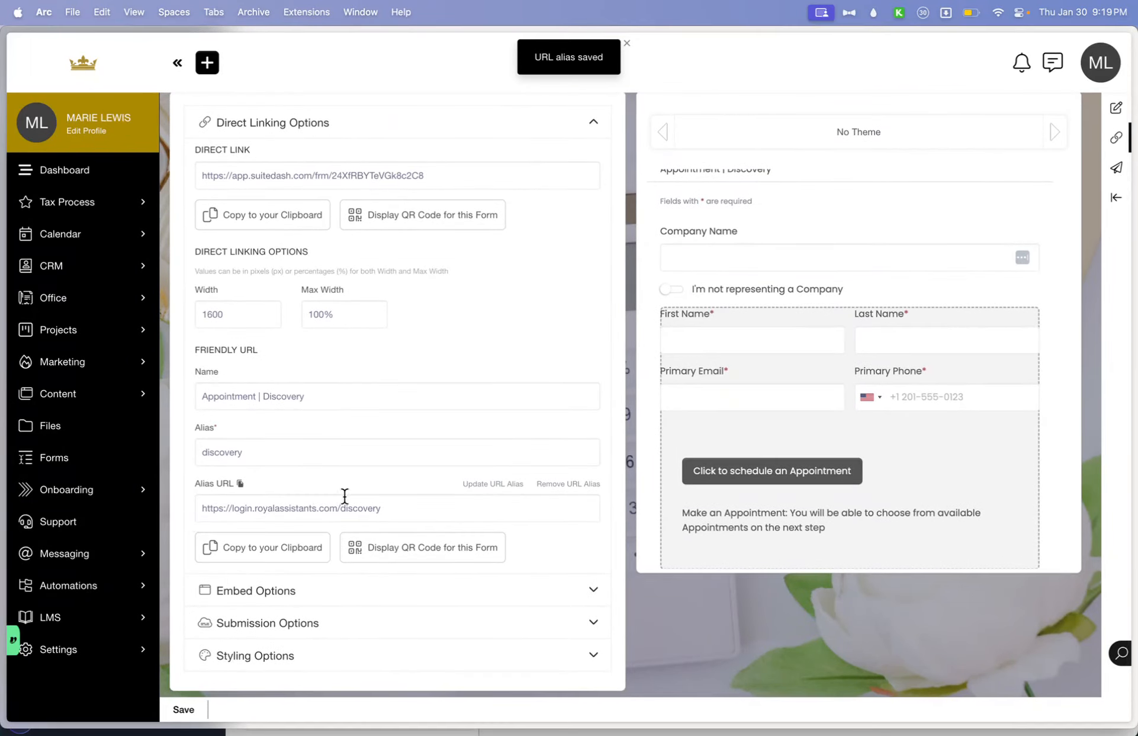
click(242, 507)
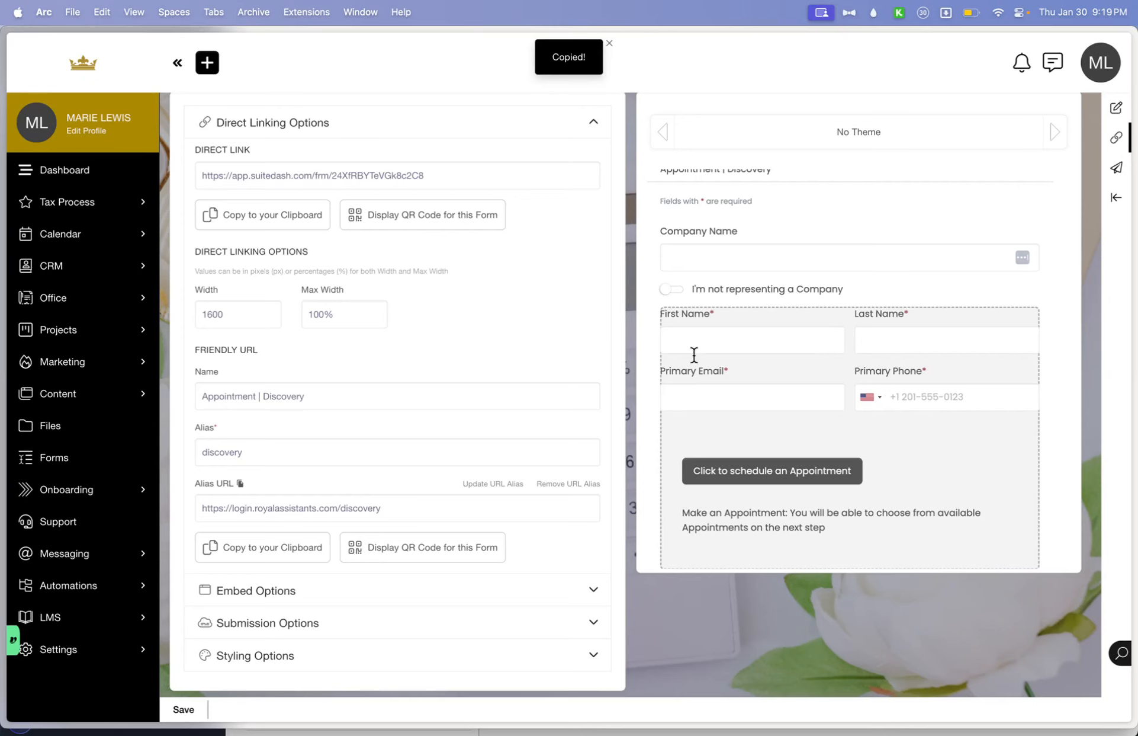
Compare the form's direct linking options with its embed code, embed placeholder and embed size options
scroll(508, 447, down, 1)
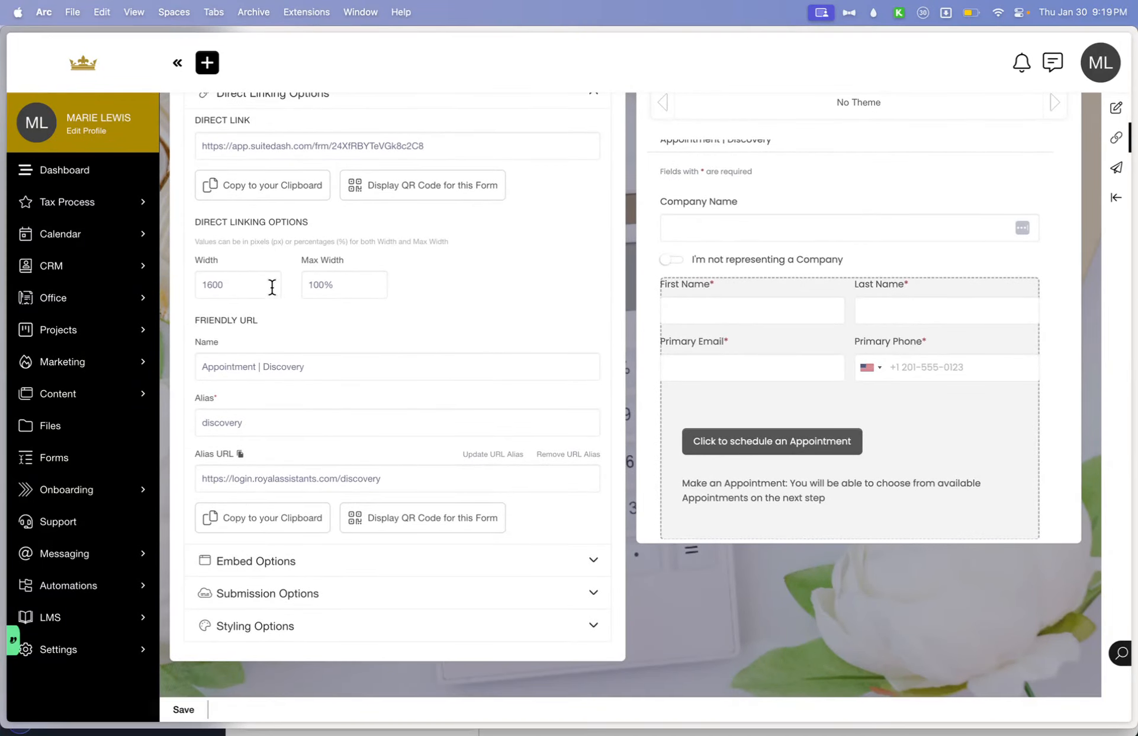
click(468, 561)
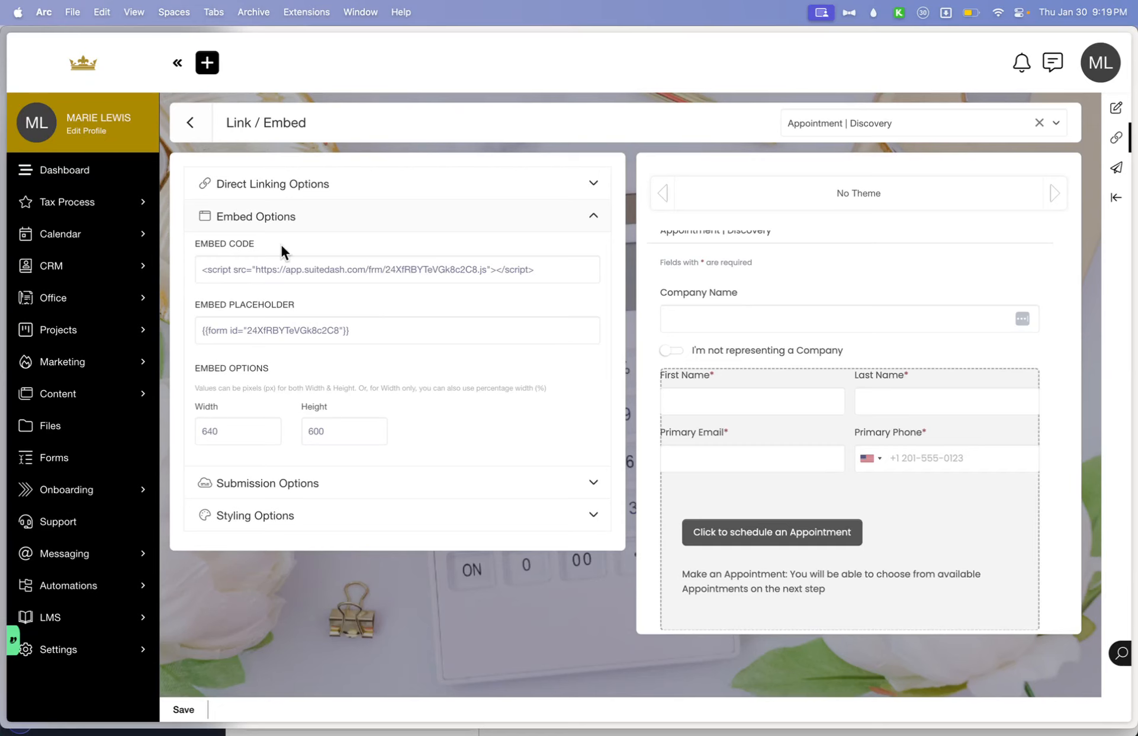
click(247, 184)
scroll(288, 529, down, 2)
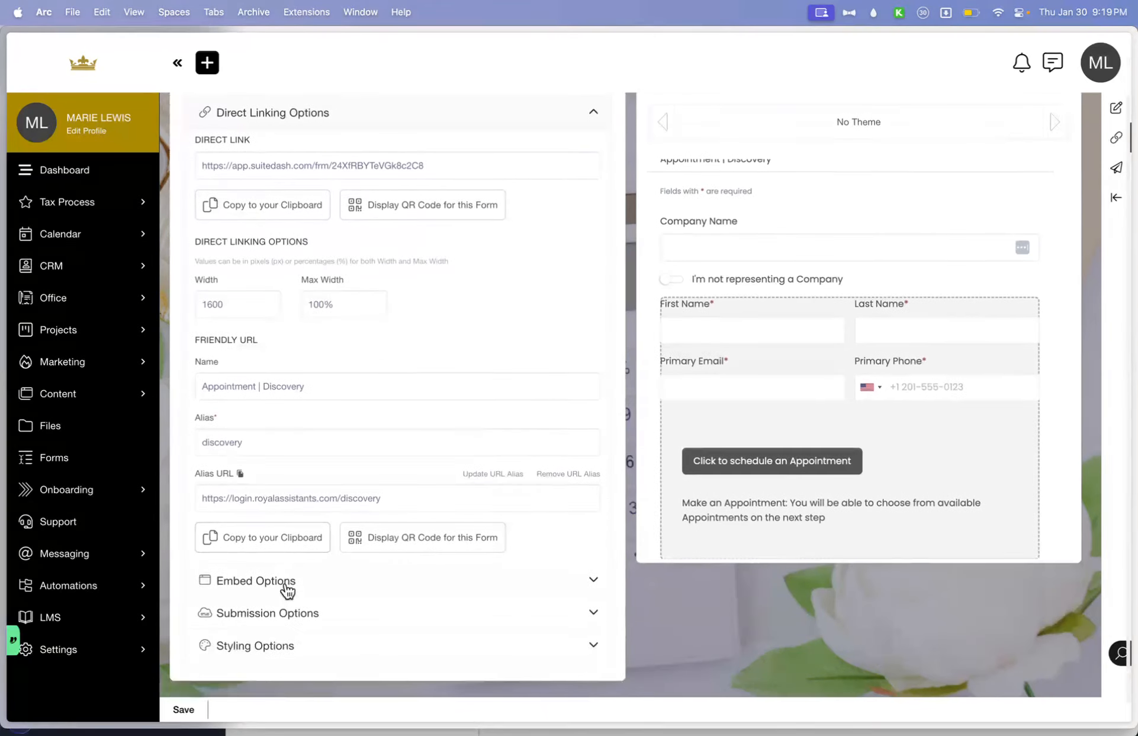
click(284, 580)
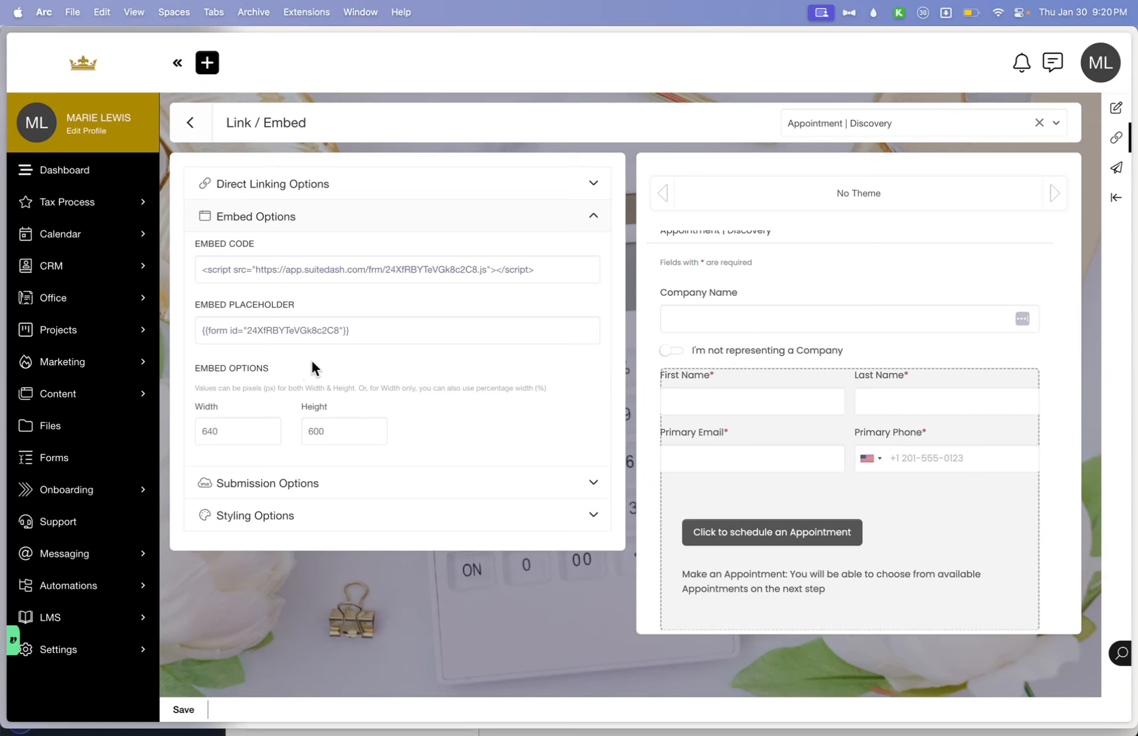
Review the submission options and try redirecting users to a custom URL instead of showing the success message
click(272, 483)
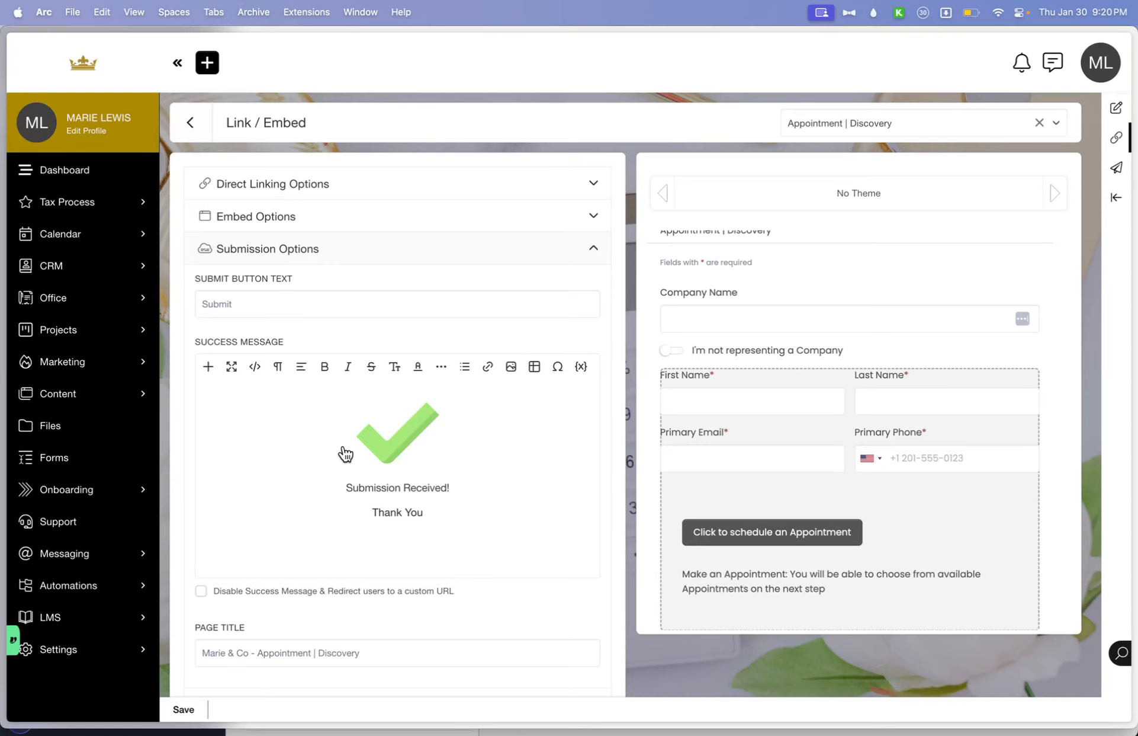
scroll(346, 455, down, 3)
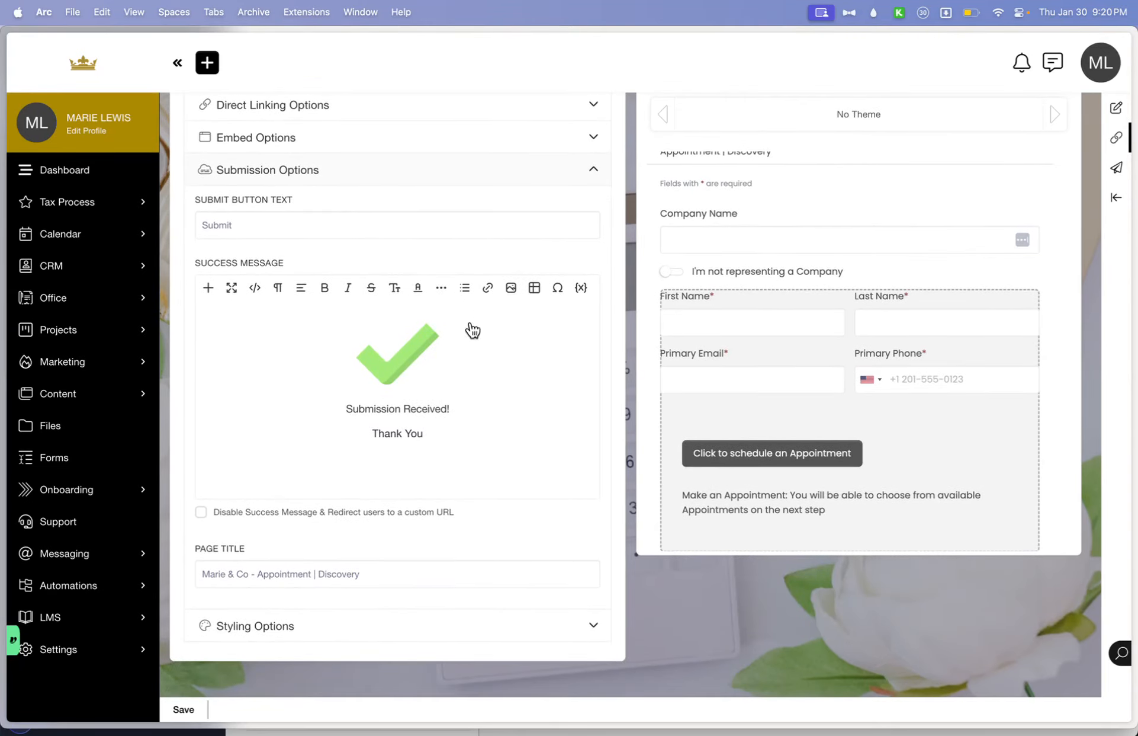
click(314, 520)
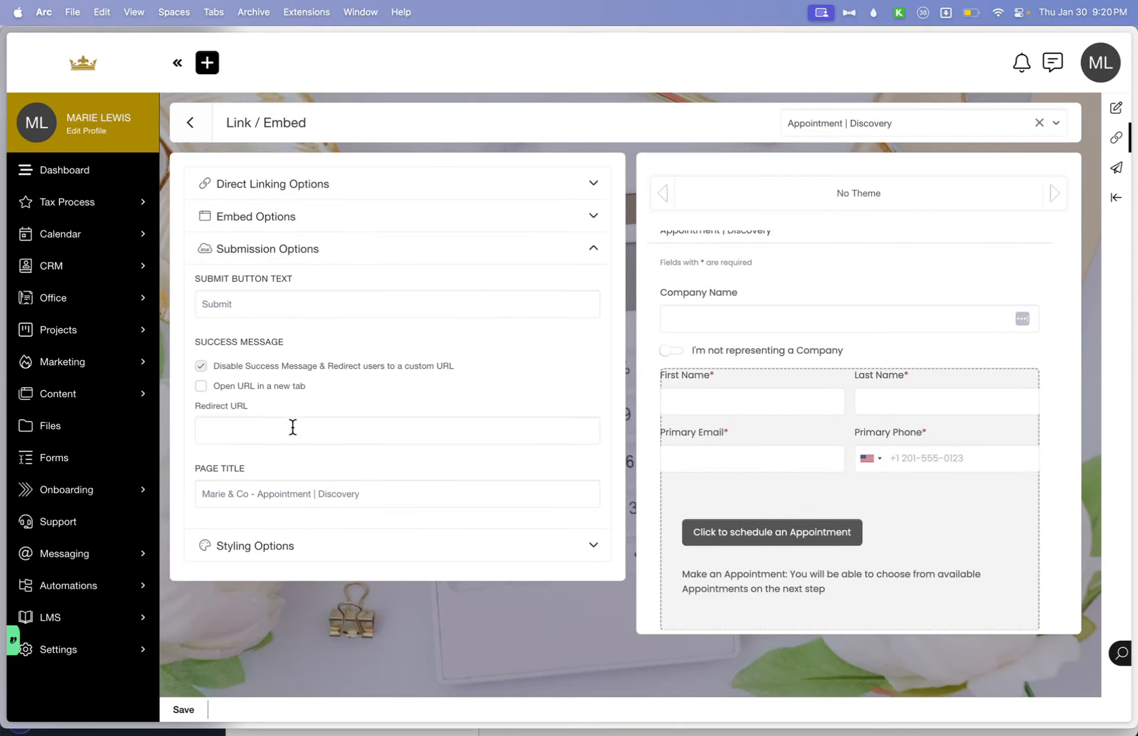
click(281, 372)
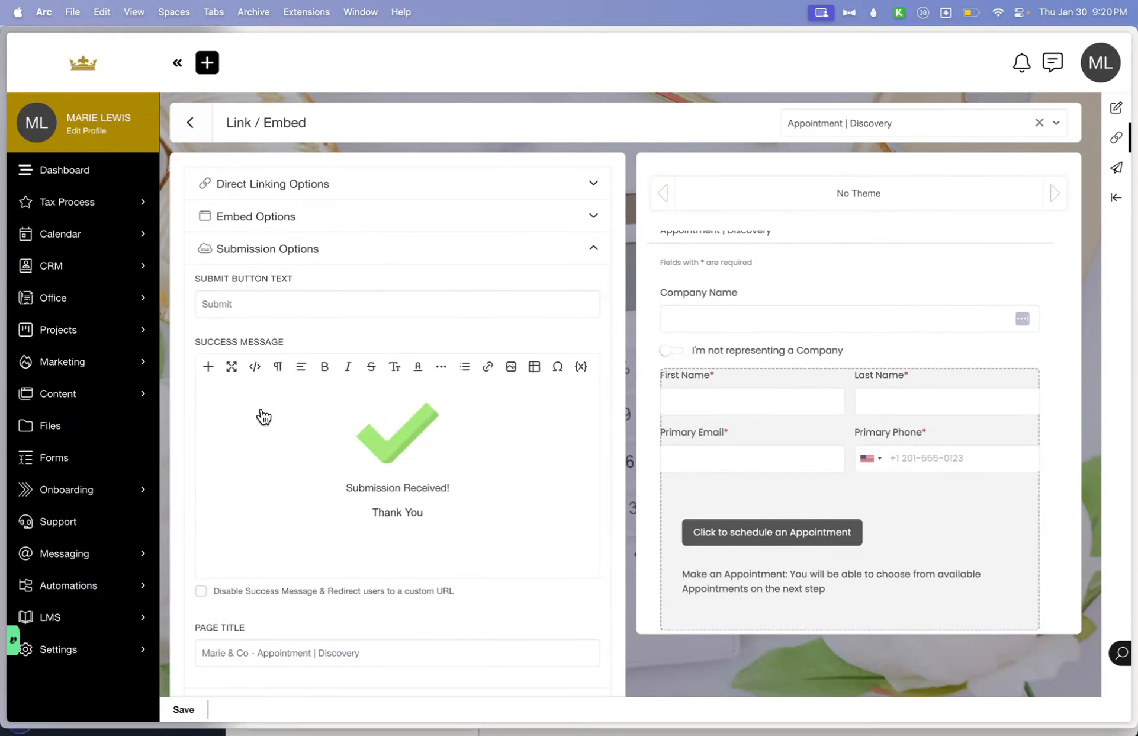
scroll(259, 536, down, 3)
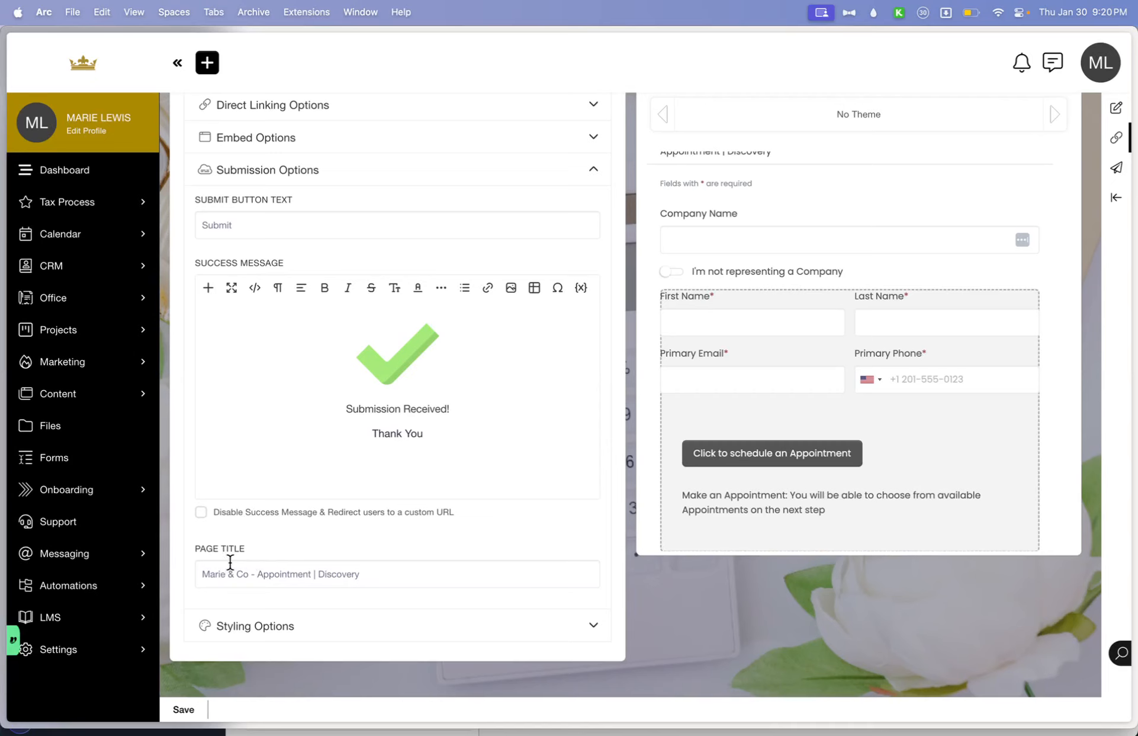
Try the Ares and Aurora themes in the styling options and look over the form preview
click(349, 623)
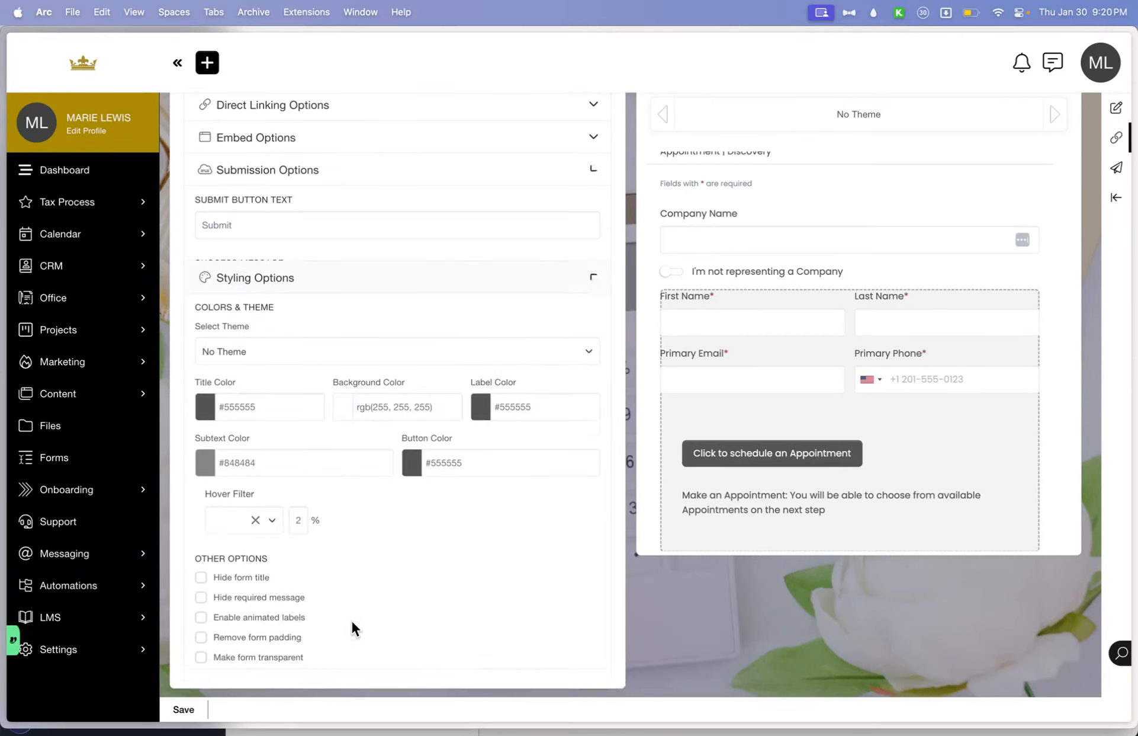
click(300, 243)
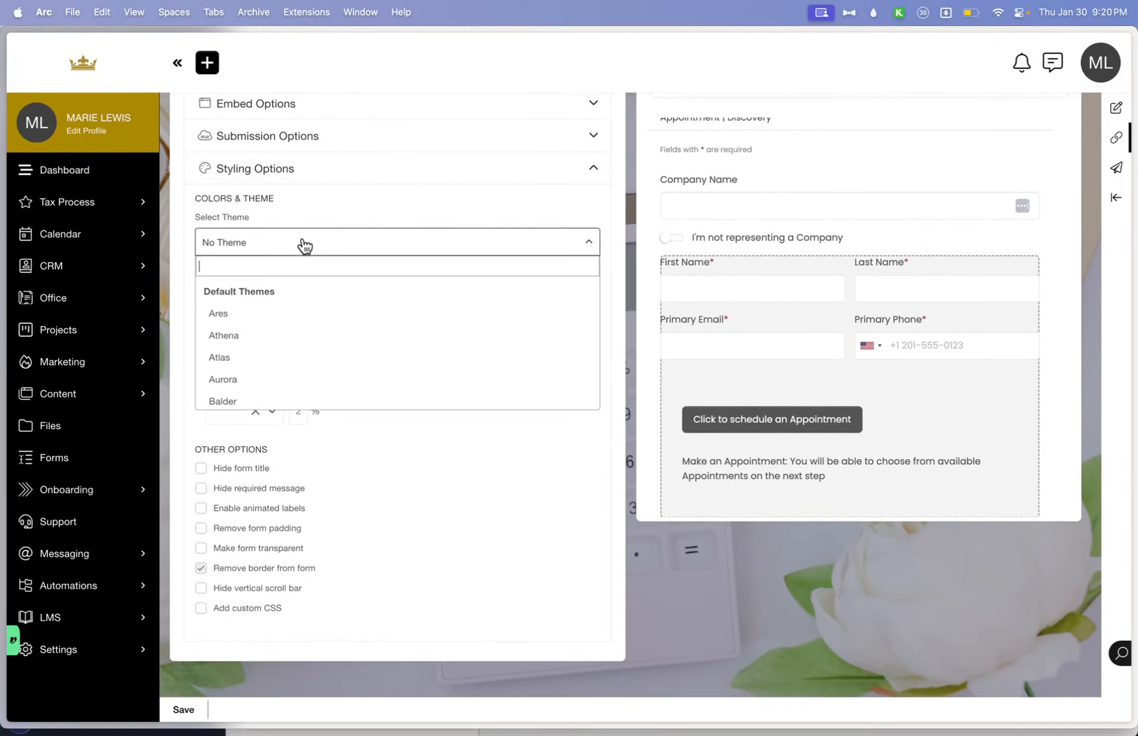
click(297, 315)
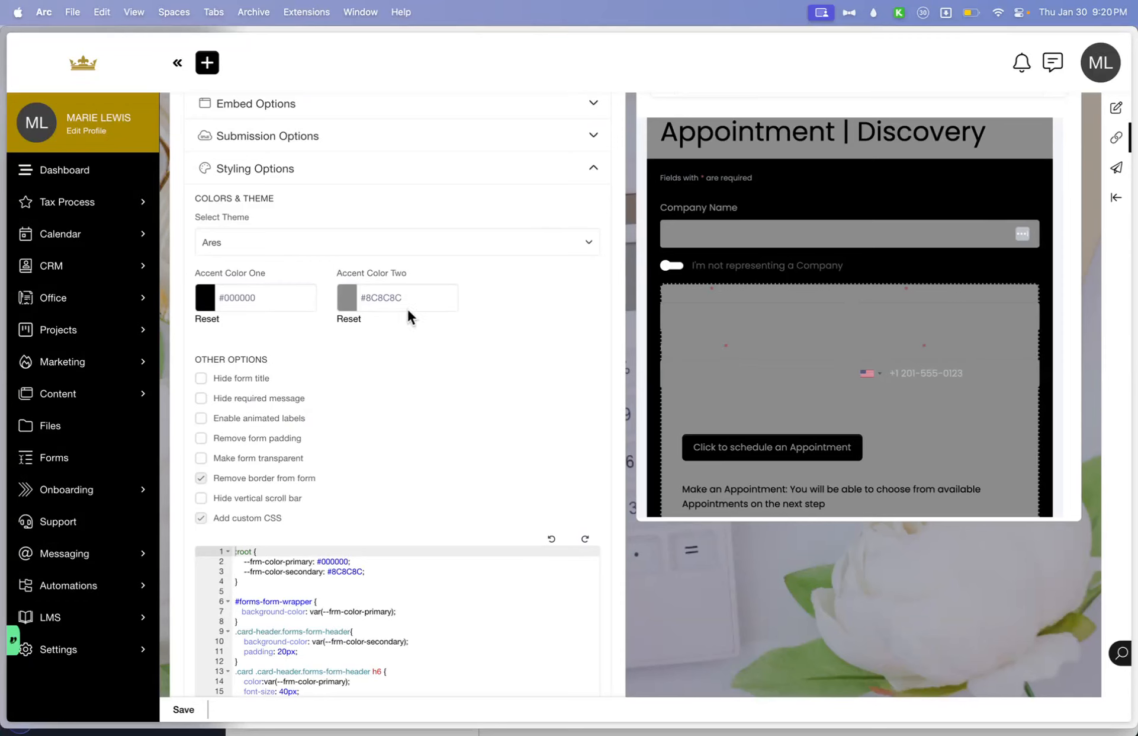
click(358, 238)
click(377, 372)
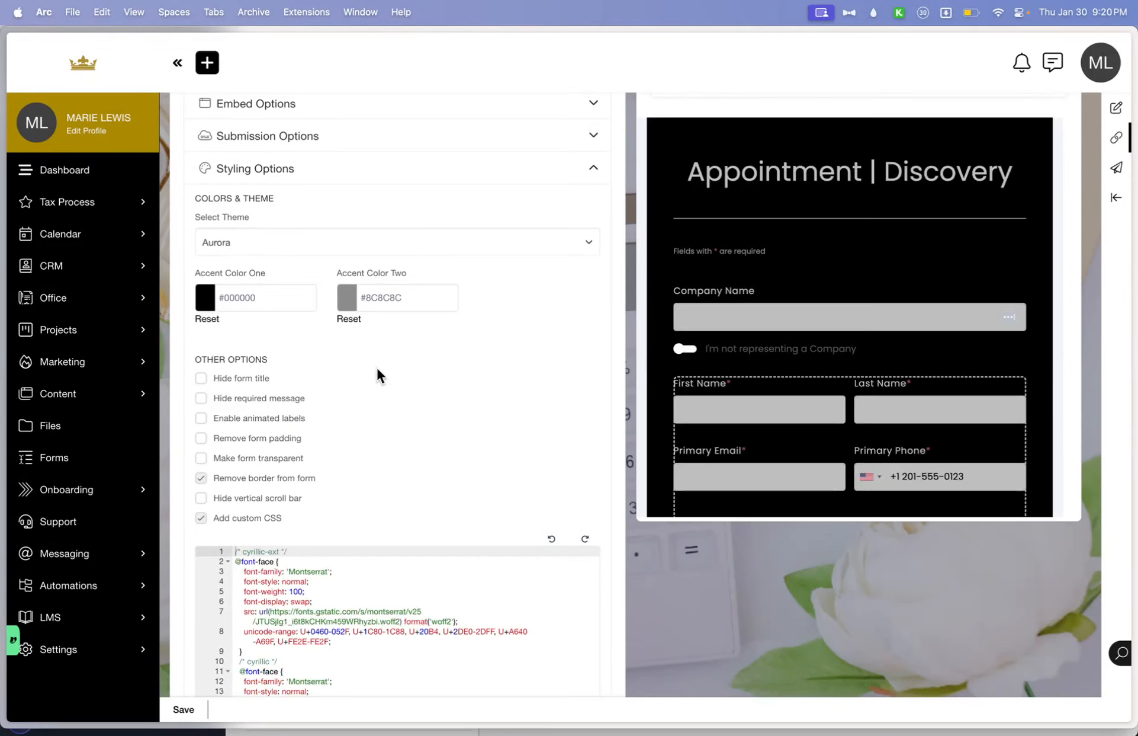
scroll(877, 222, down, 5)
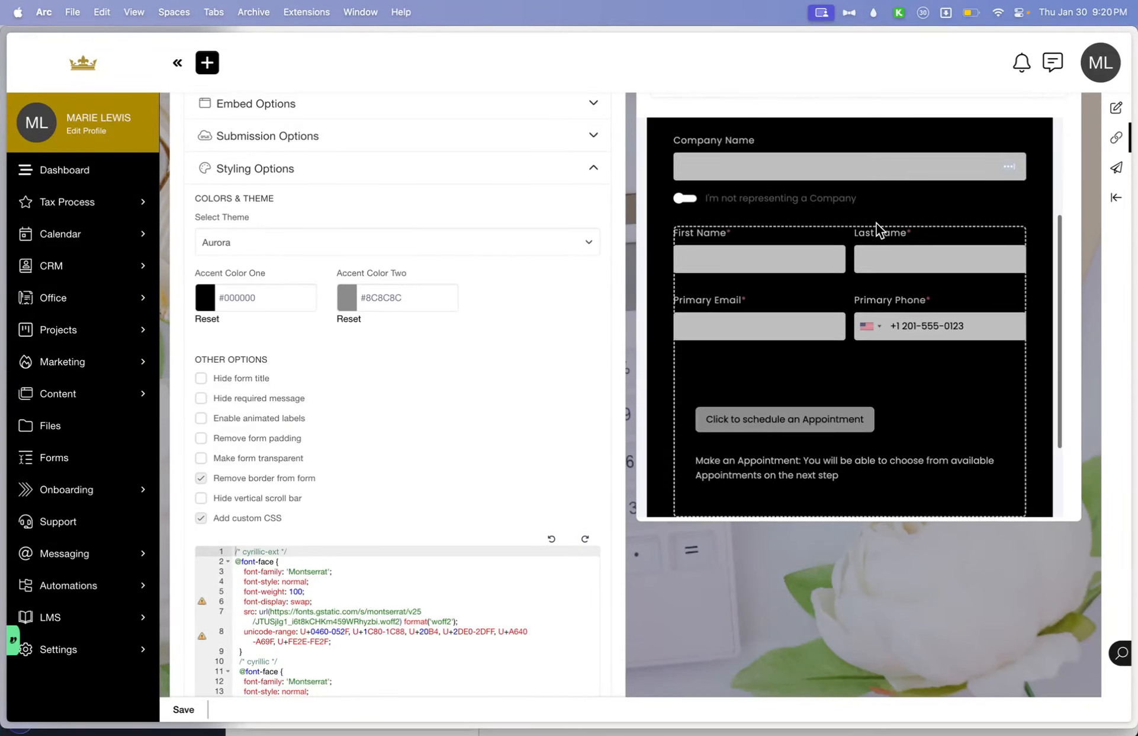
scroll(749, 242, up, 2)
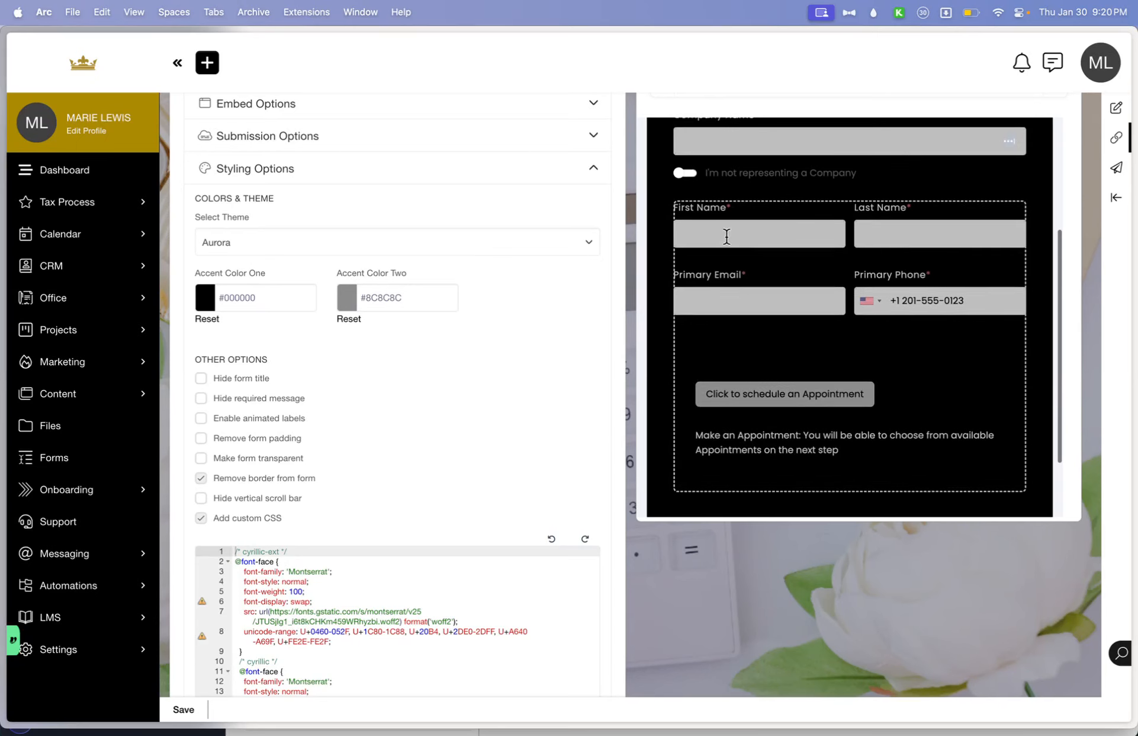
Try out the two accent colors of the Aurora theme and switch the form back to No Theme
click(258, 297)
click(250, 384)
mouse_move(166, 468)
mouse_down()
mouse_move(106, 500)
mouse_move(257, 353)
mouse_move(317, 418)
mouse_up()
click(406, 316)
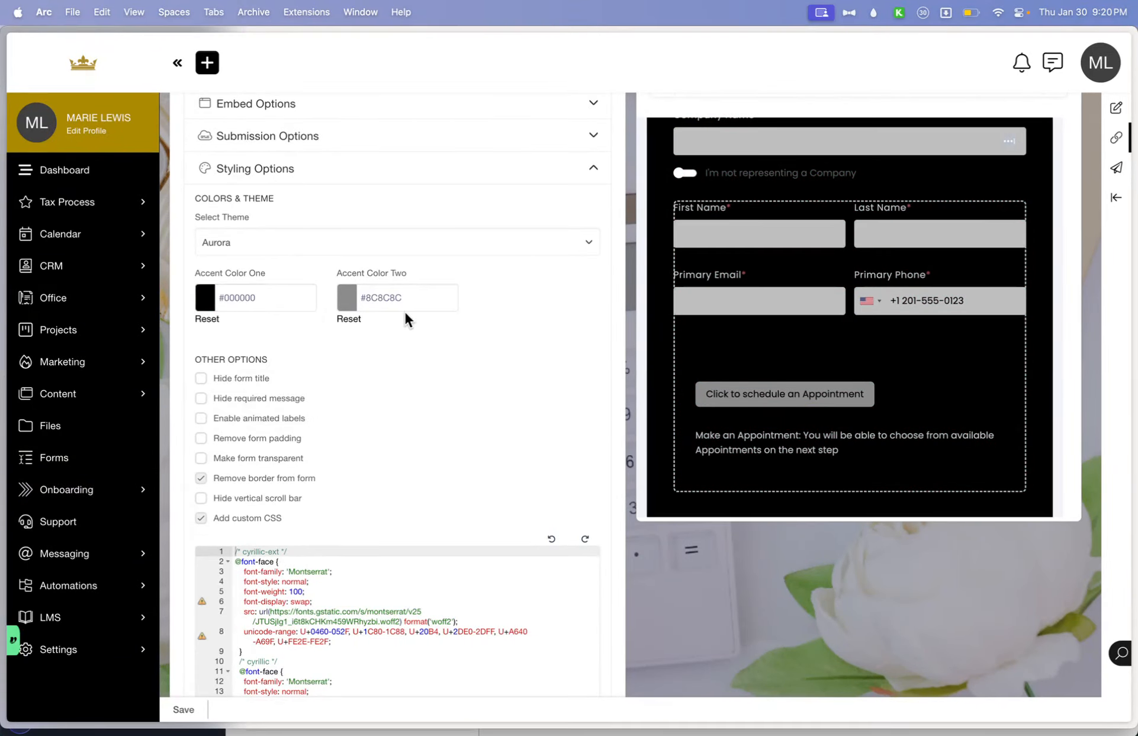
click(405, 299)
click(341, 332)
click(308, 240)
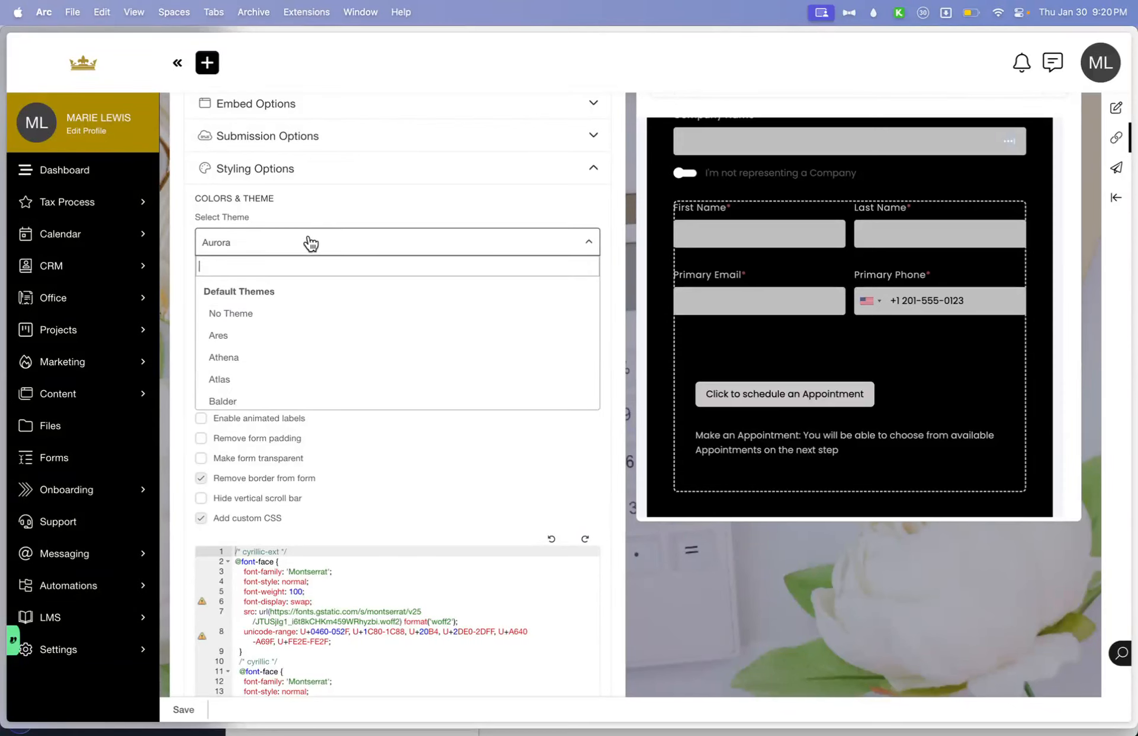
click(292, 314)
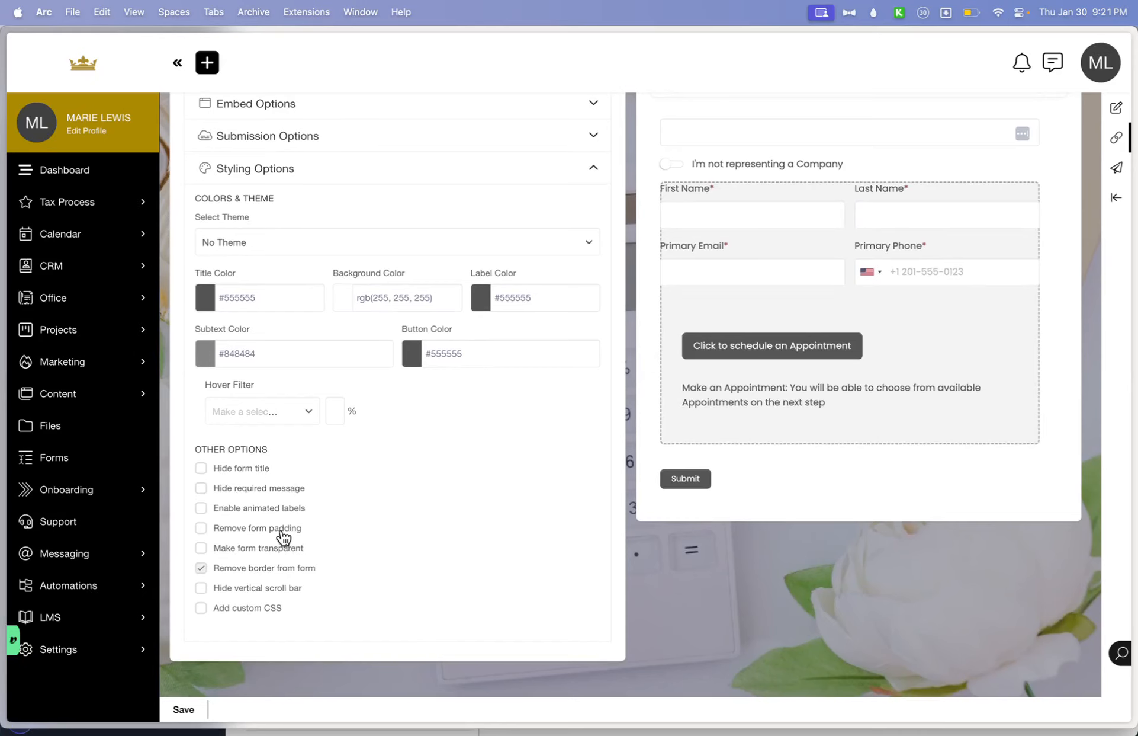
Hide the form title and required message, enable animated labels and make the form transparent
click(244, 469)
scroll(823, 385, up, 2)
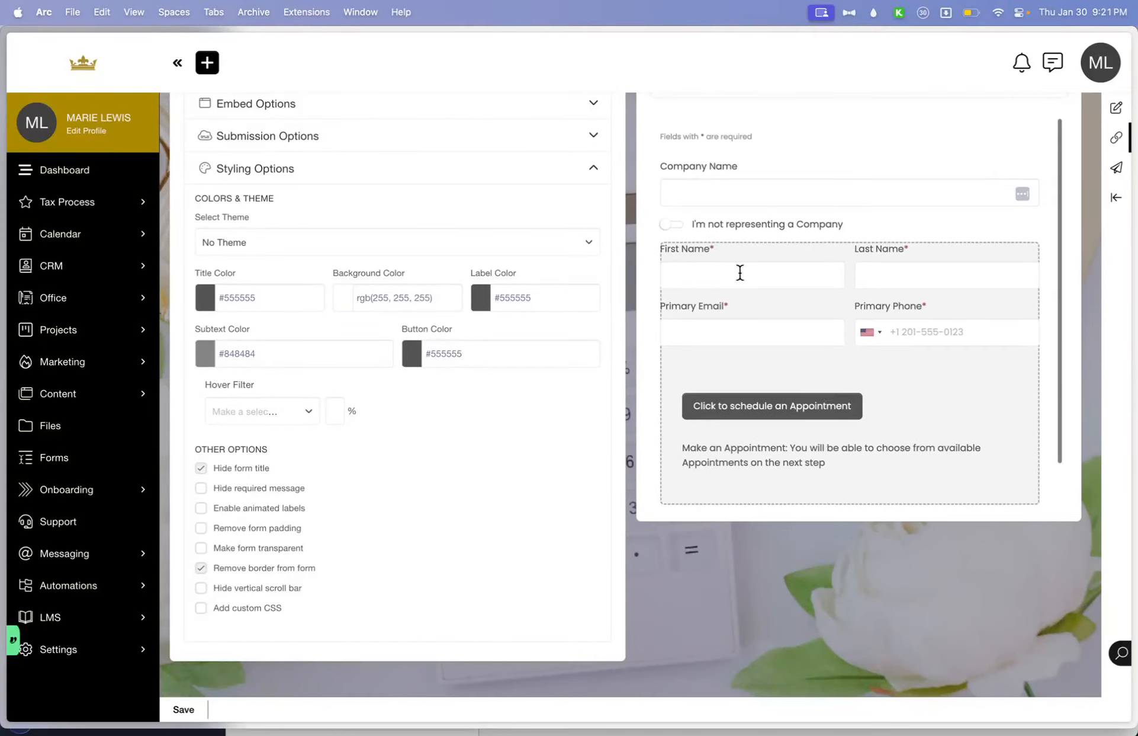
click(295, 489)
click(274, 510)
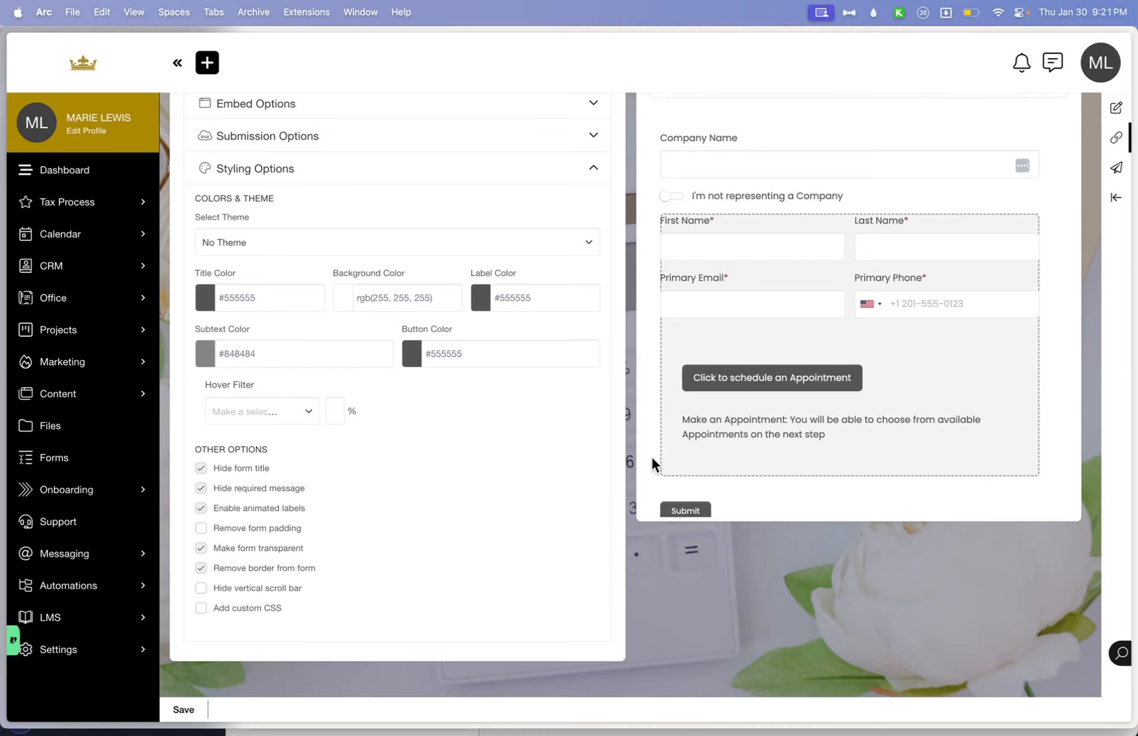
Hide the form's vertical scroll bar and save the styling settings
scroll(773, 377, down, 2)
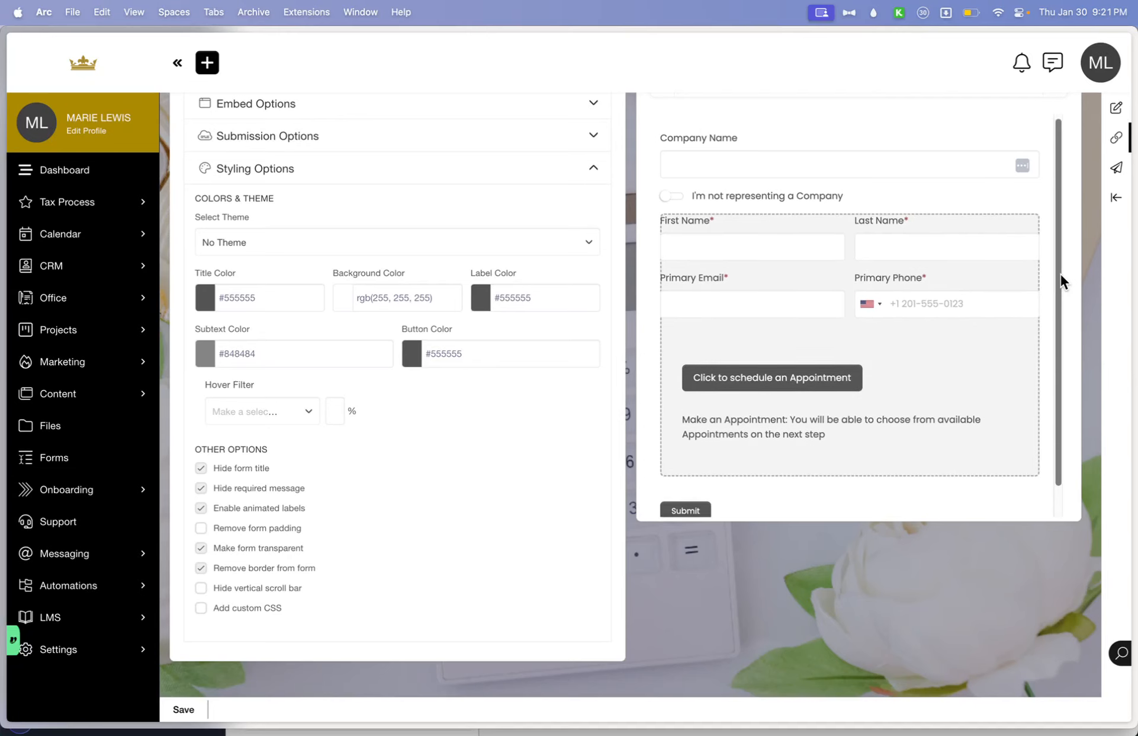
click(278, 589)
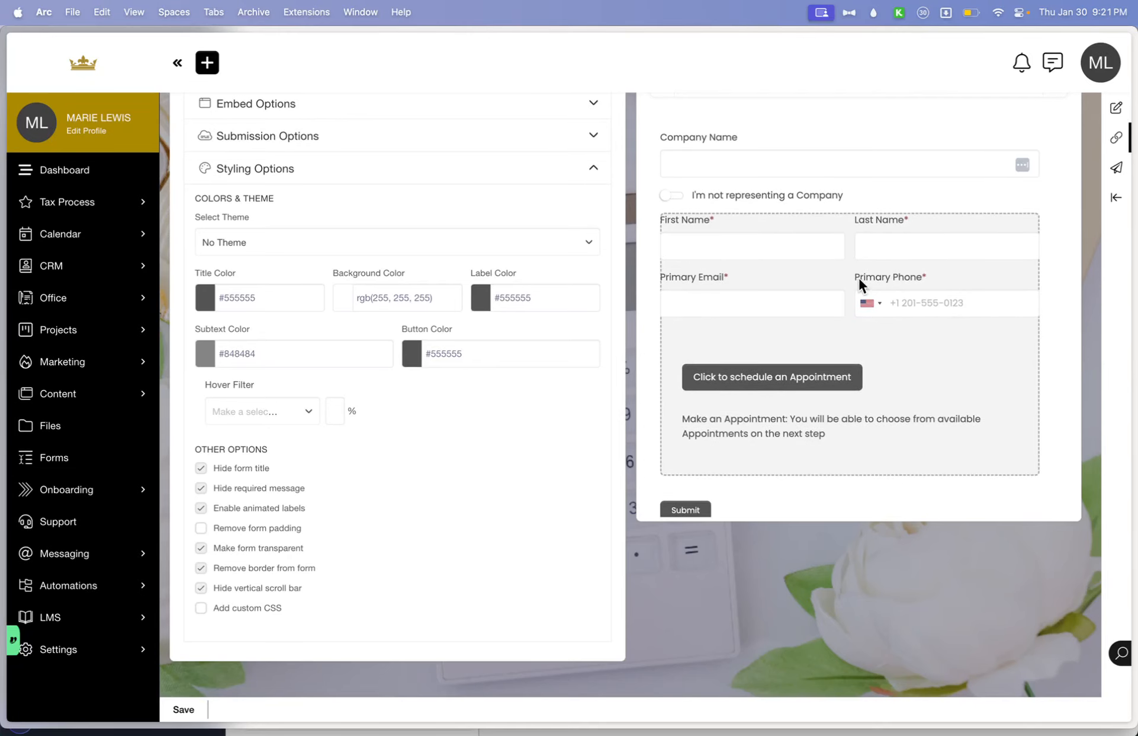
scroll(934, 270, down, 1)
scroll(933, 261, up, 1)
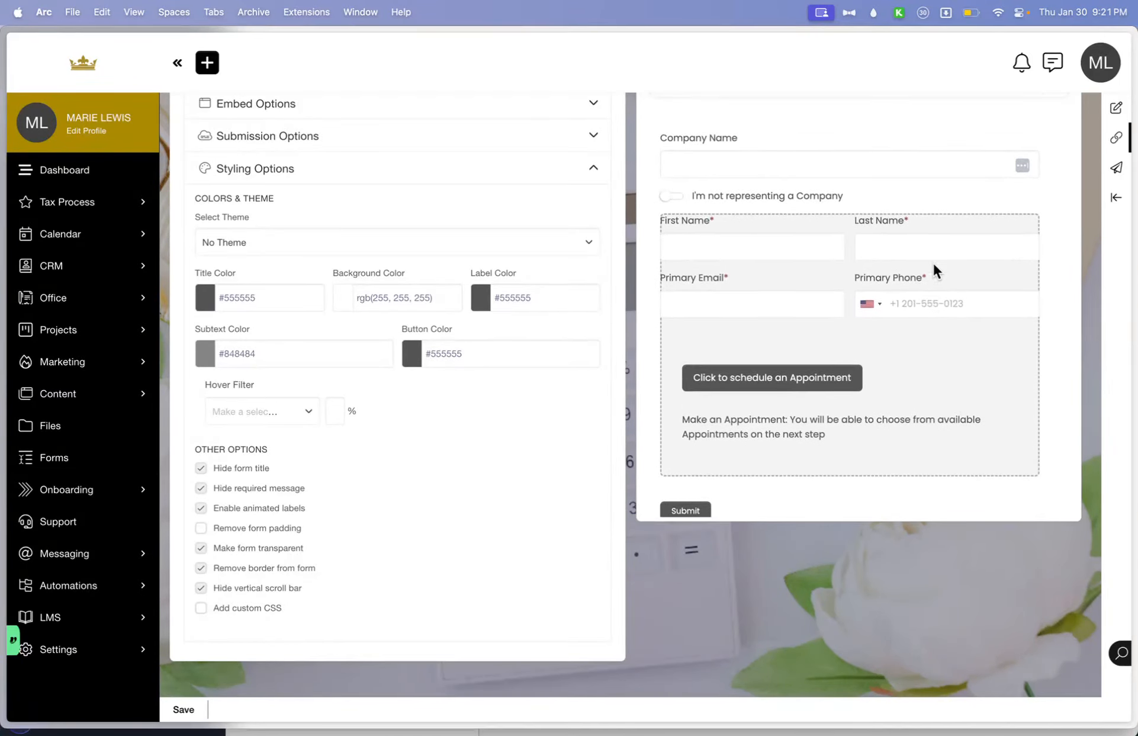
scroll(870, 204, up, 3)
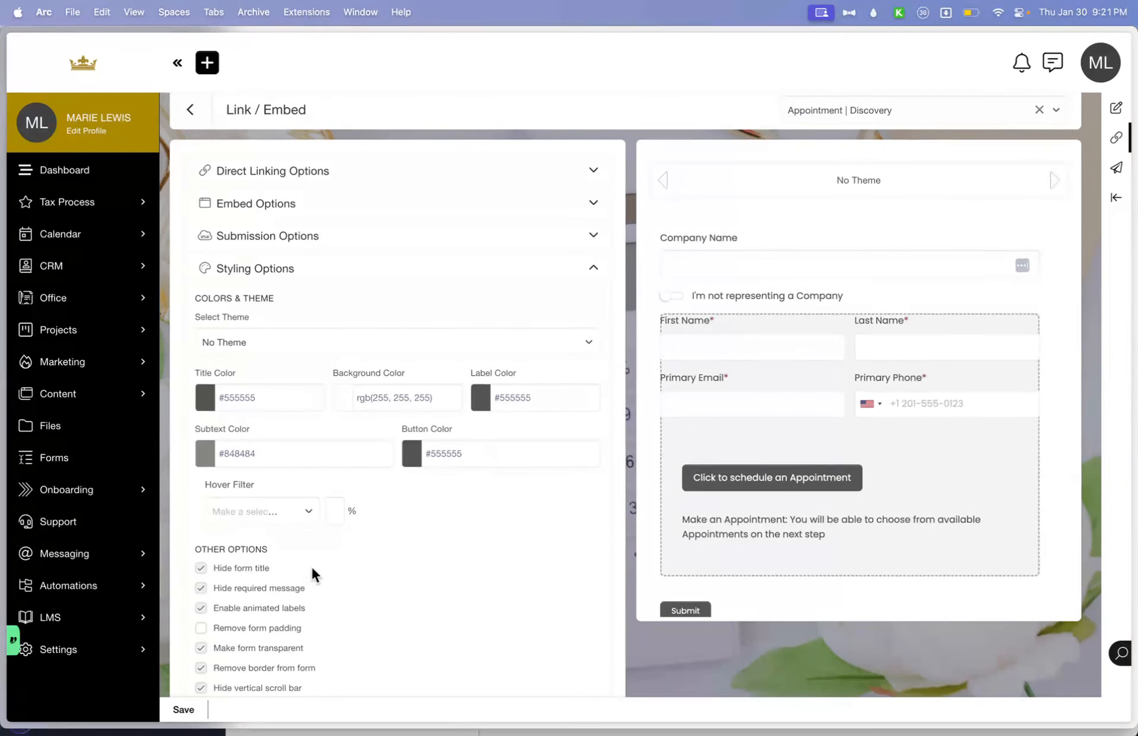
click(188, 709)
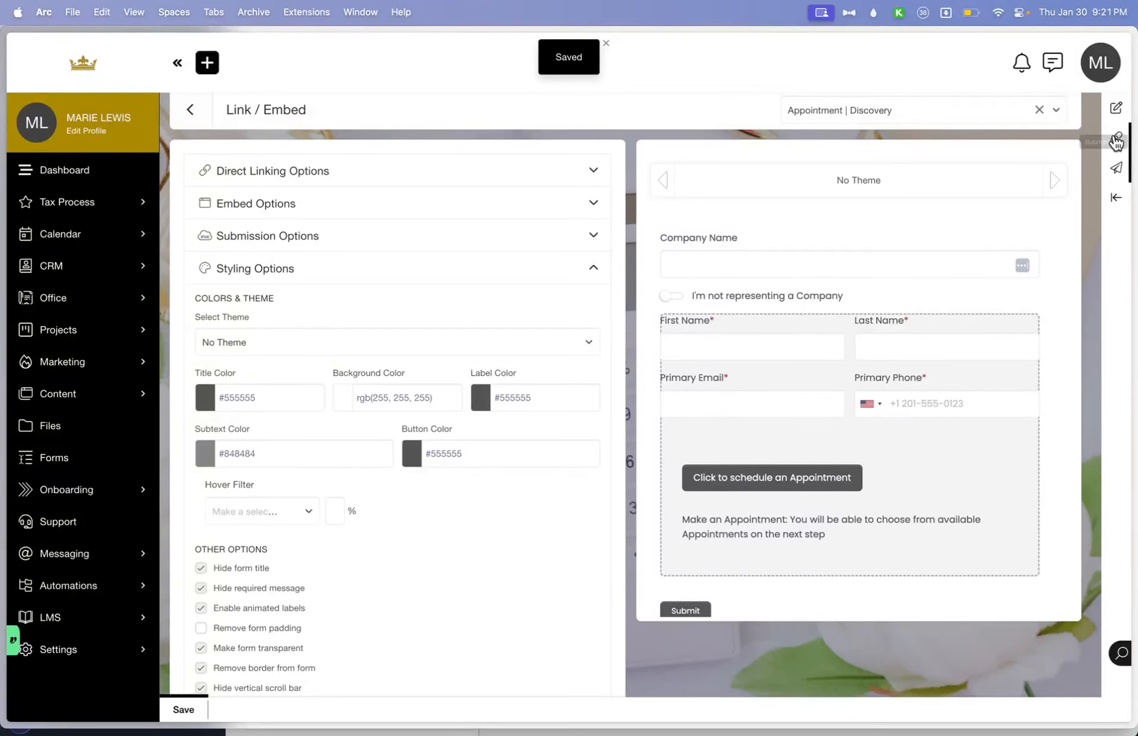
Open the form's editor in a split view beside the Link / Embed page and collapse the styling options
right_click(1120, 111)
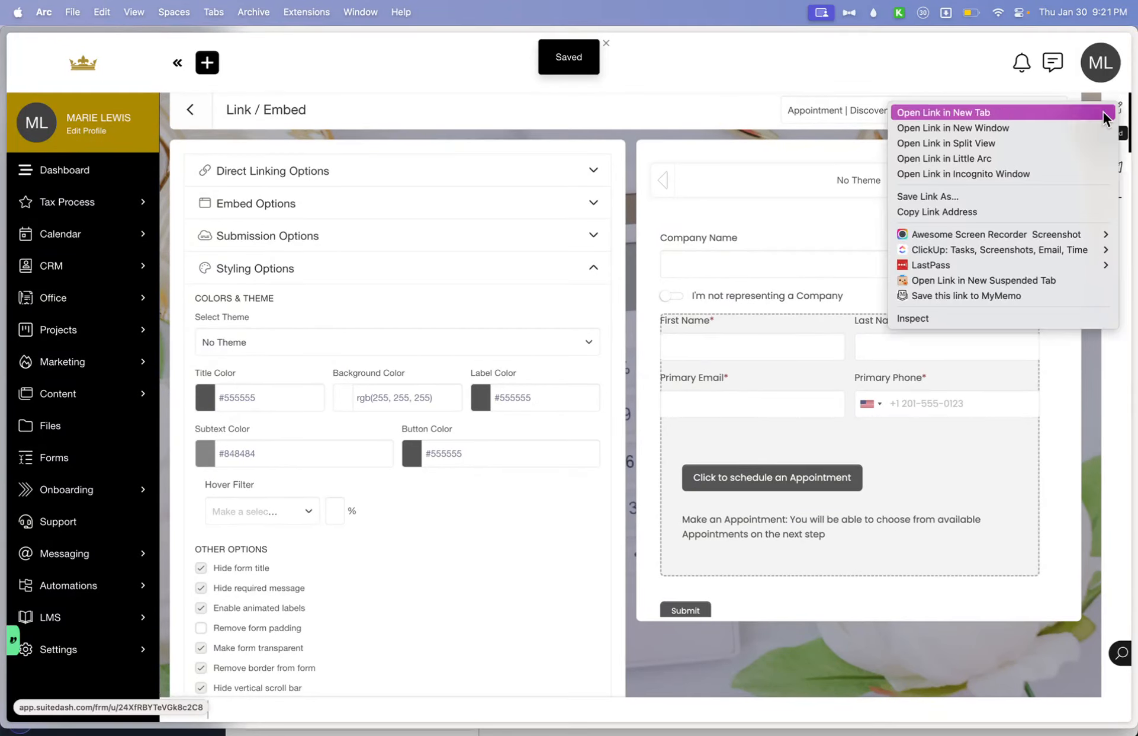
click(1078, 146)
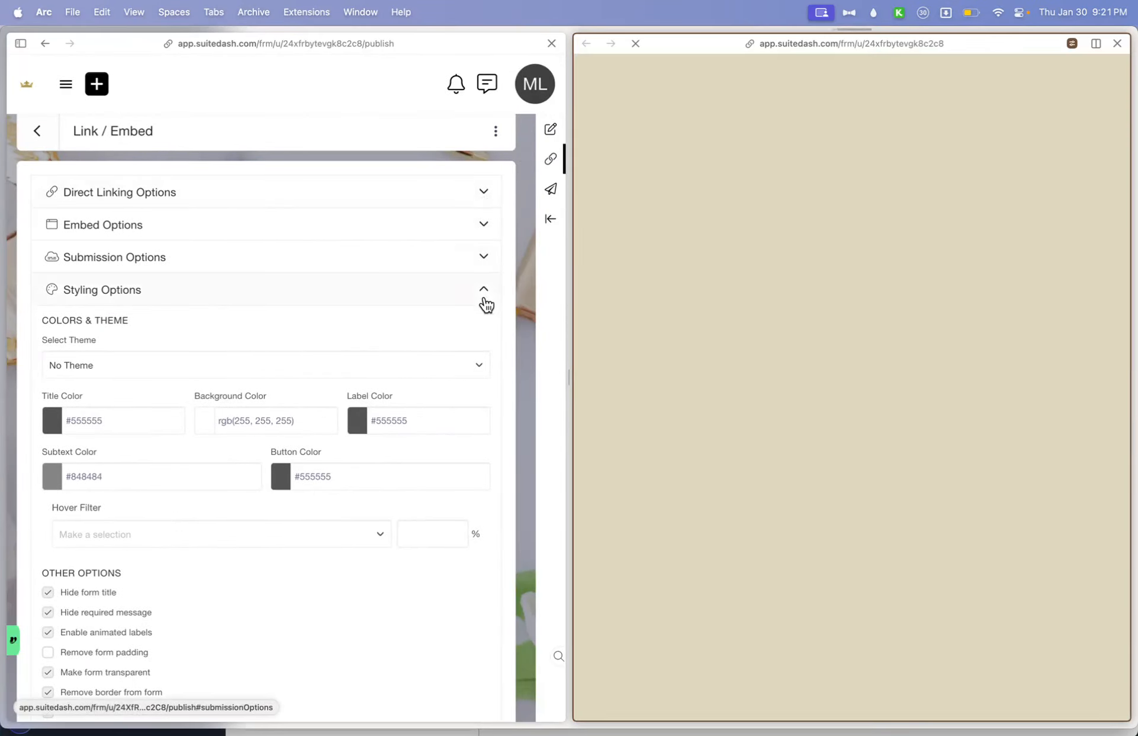
click(484, 291)
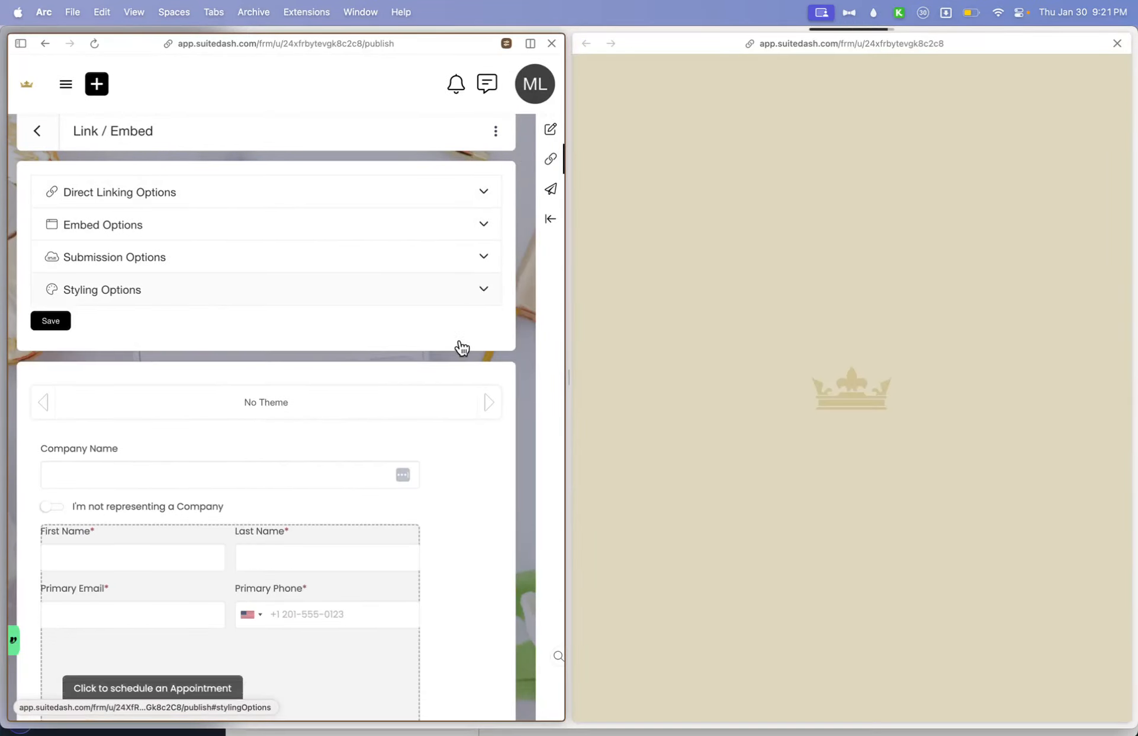
scroll(460, 344, down, 3)
scroll(816, 439, down, 3)
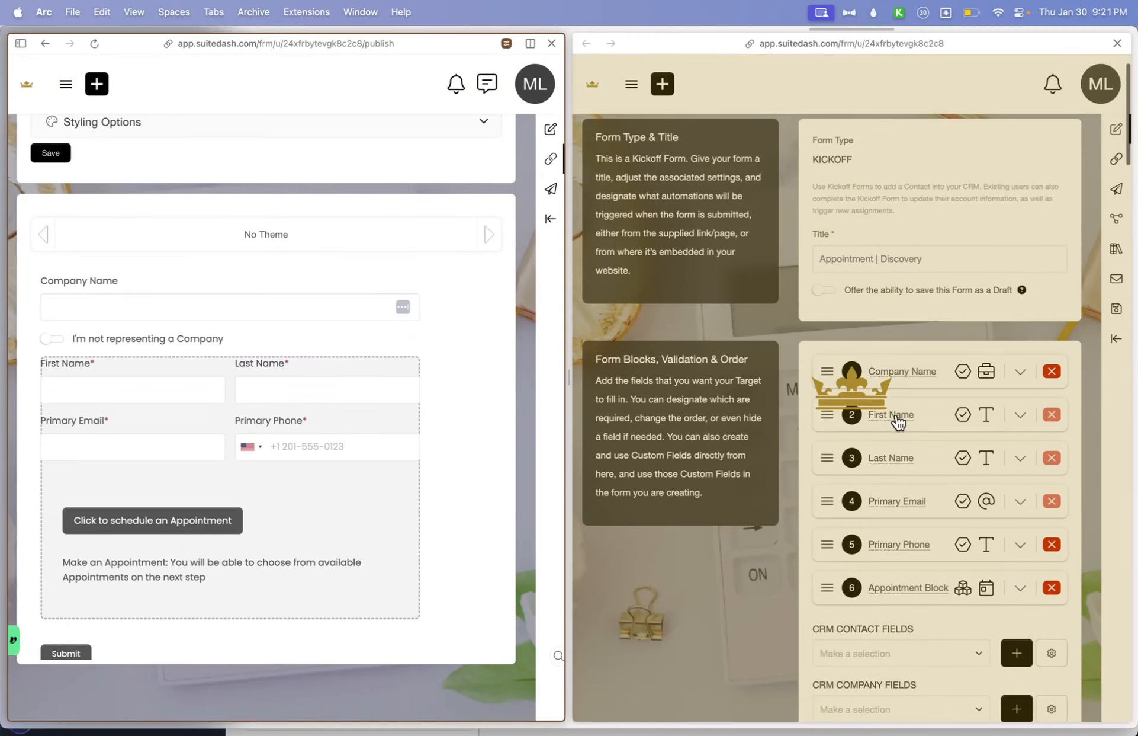
Add an HTML Content block named "Spacer" above the Appointment Block and save the form while keeping it open for editing
scroll(872, 592, down, 2)
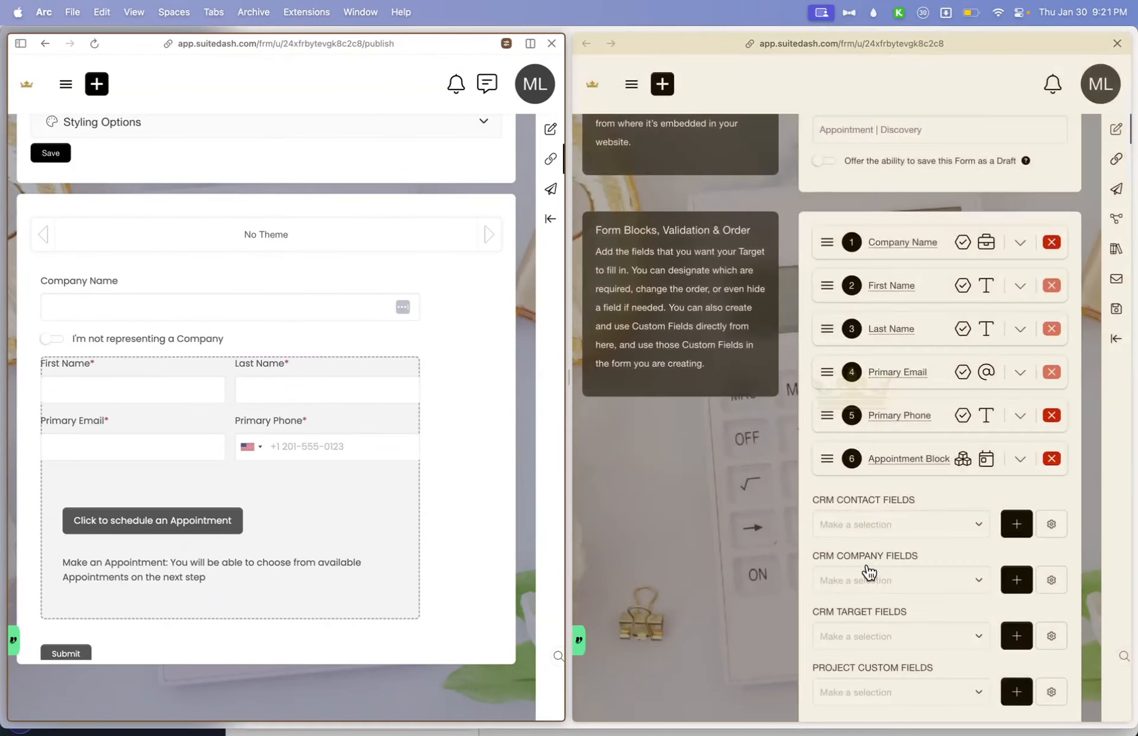
scroll(871, 569, down, 3)
click(857, 644)
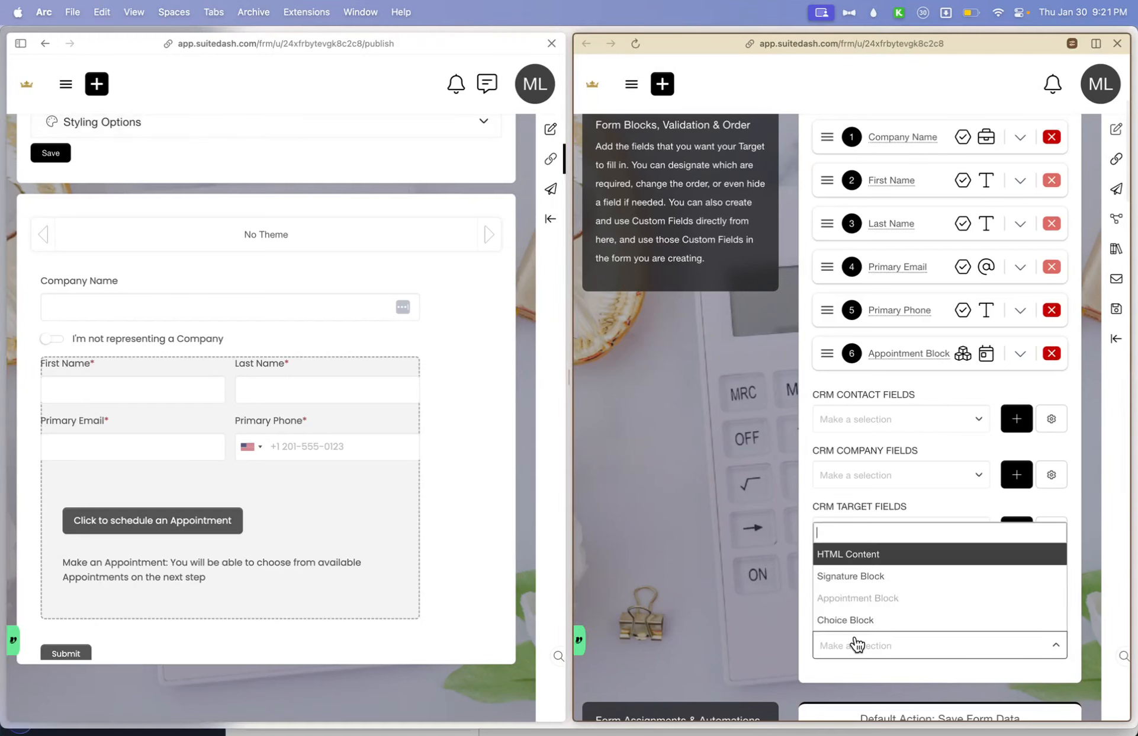
click(854, 555)
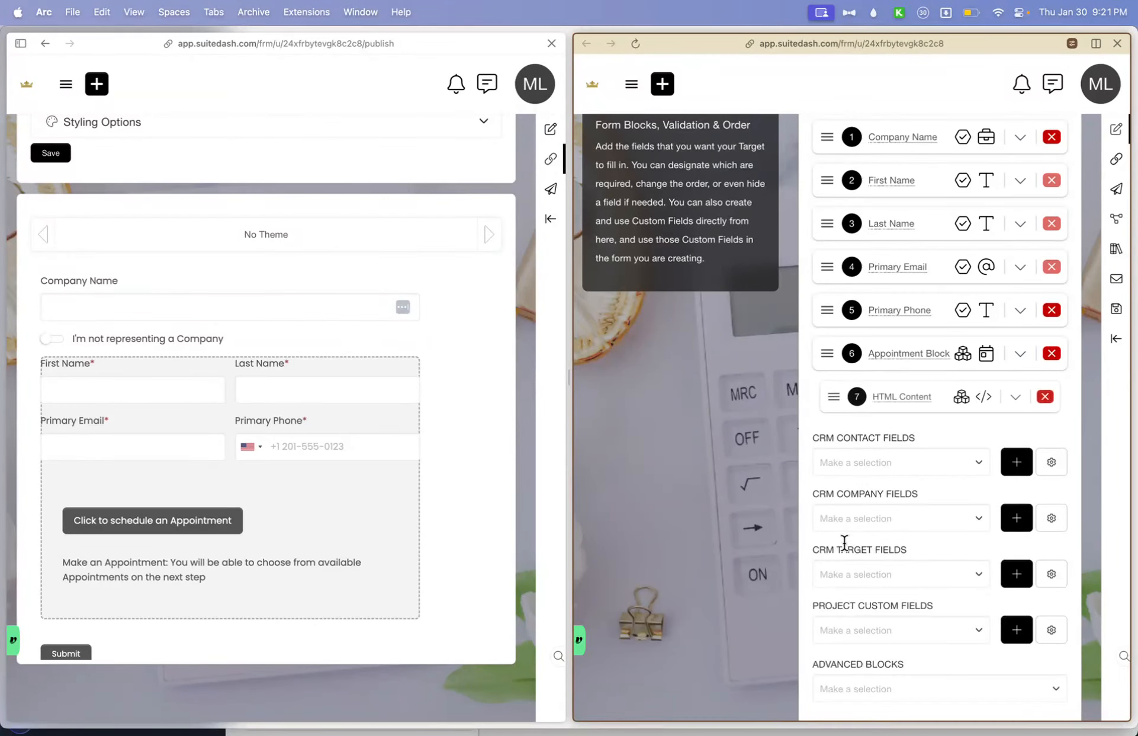
click(912, 396)
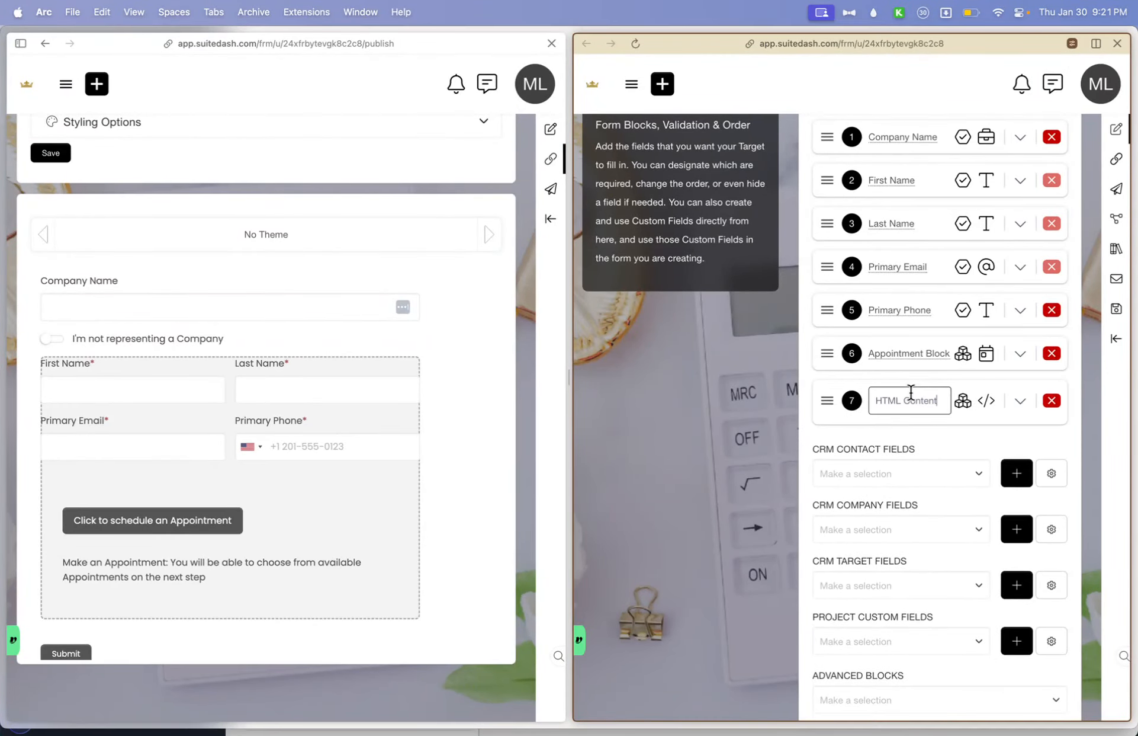
text(Spacer)
key(Return)
click(1116, 314)
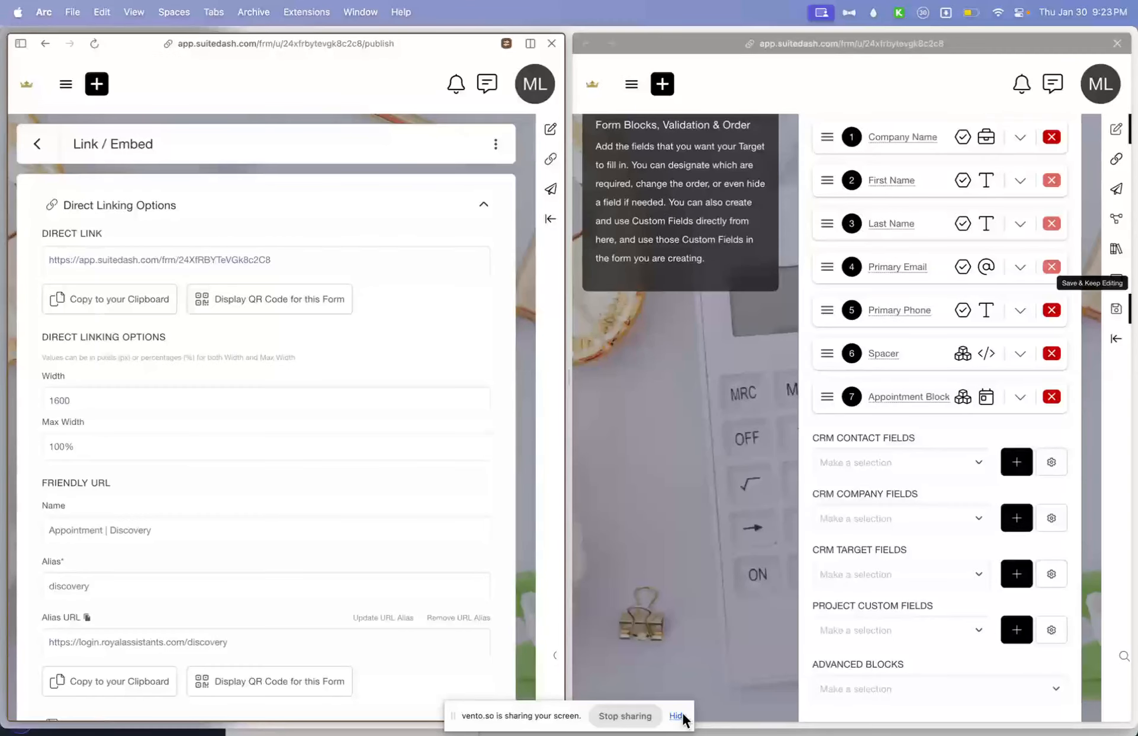
click(681, 716)
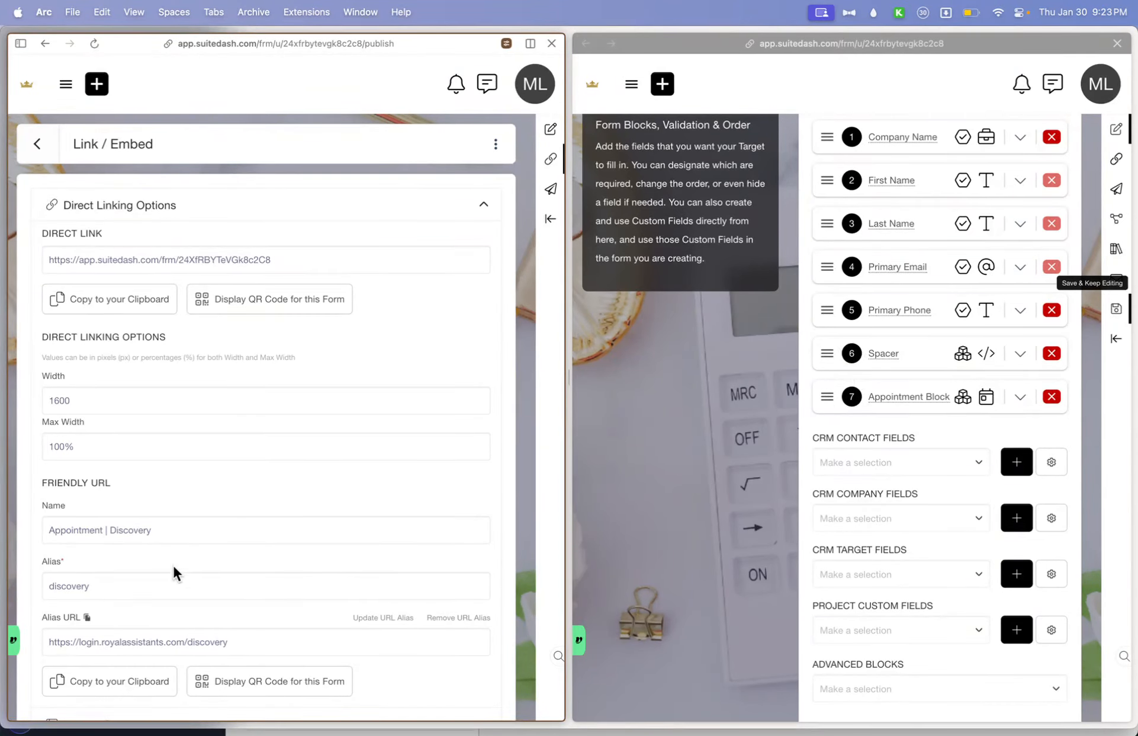
Reload the Link / Embed page, examine the updated form preview, and close the split editor view
click(199, 403)
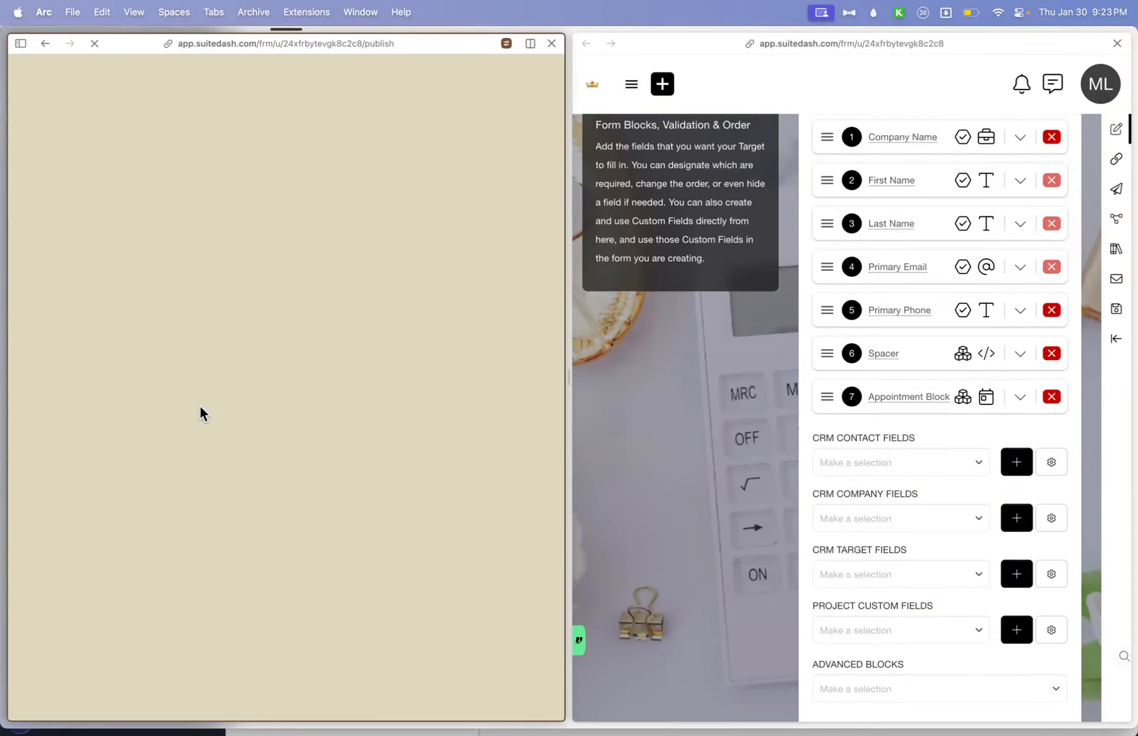
scroll(199, 404, down, 8)
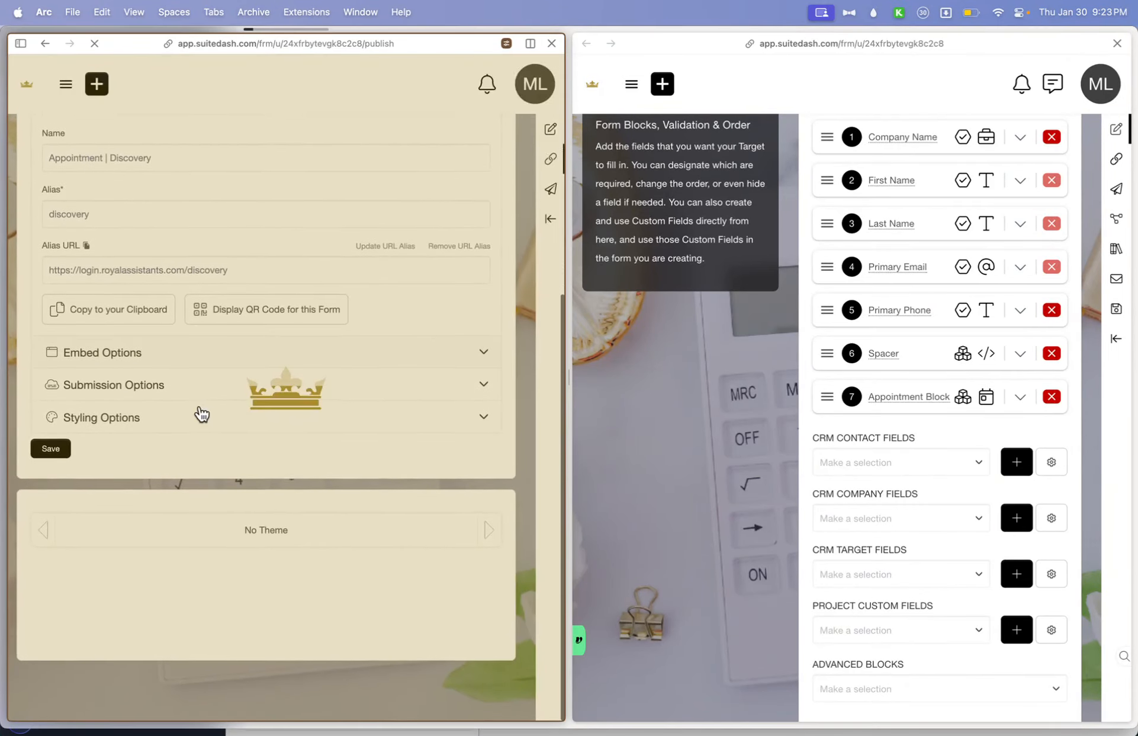
scroll(200, 409, down, 5)
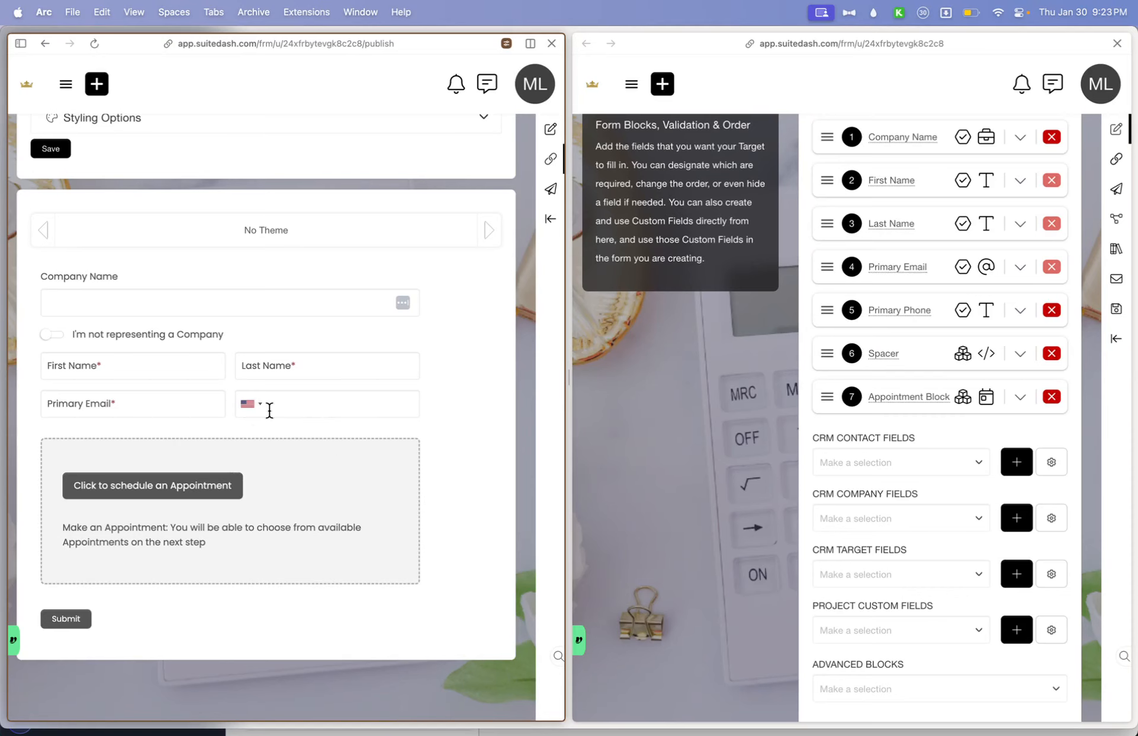
scroll(268, 407, up, 3)
scroll(269, 408, down, 3)
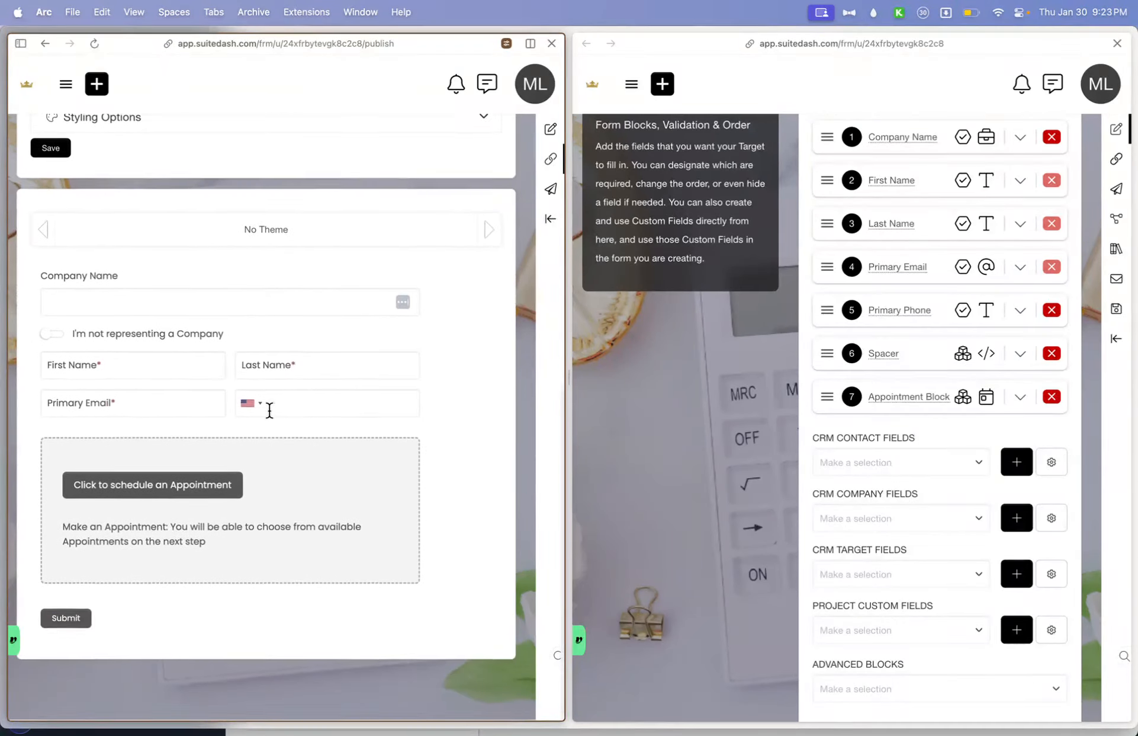
scroll(319, 433, up, 6)
scroll(320, 438, up, 10)
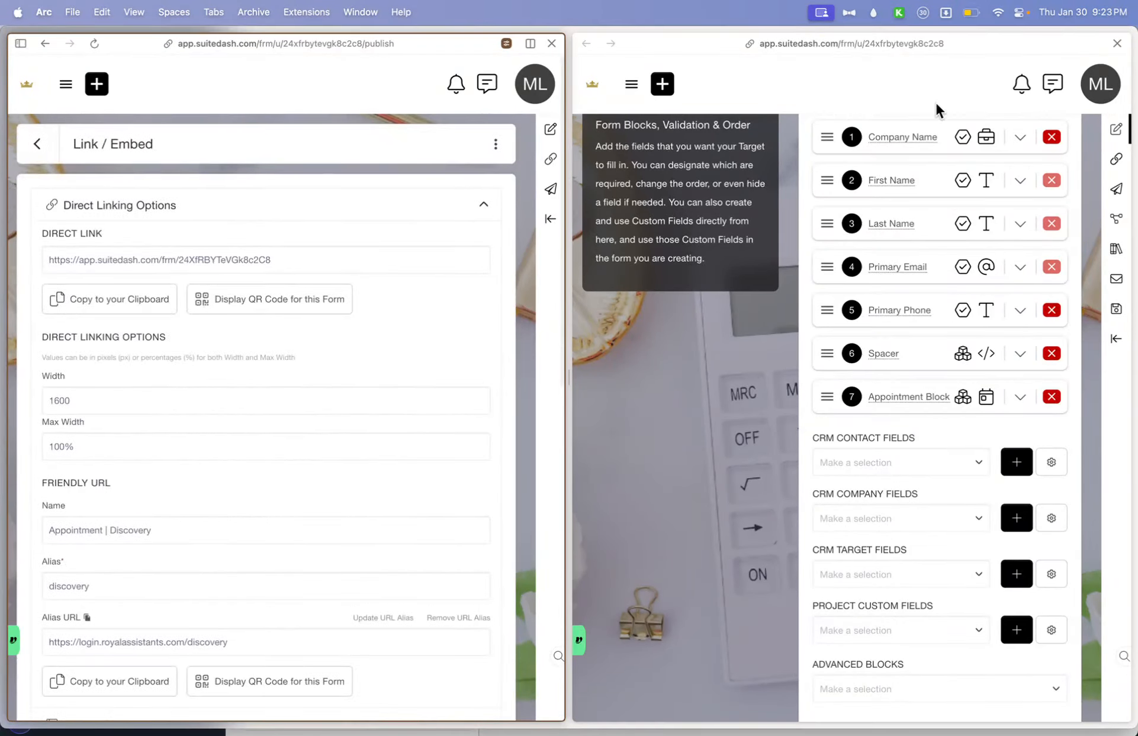
click(1105, 321)
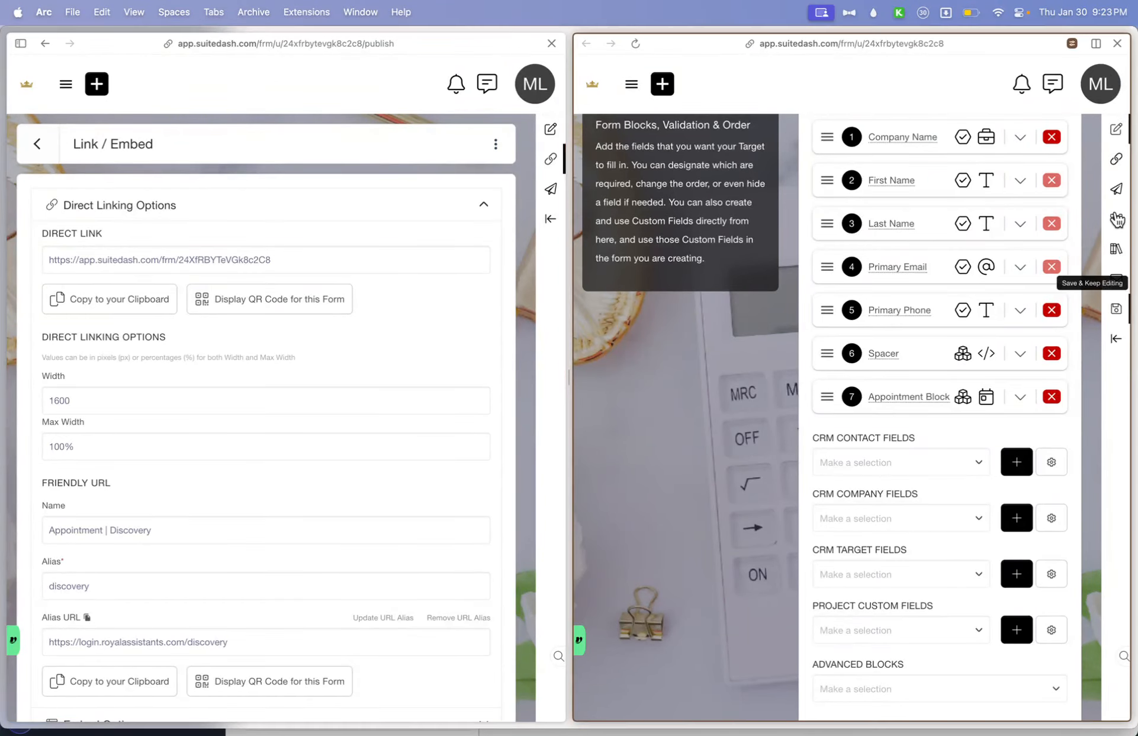
click(1118, 44)
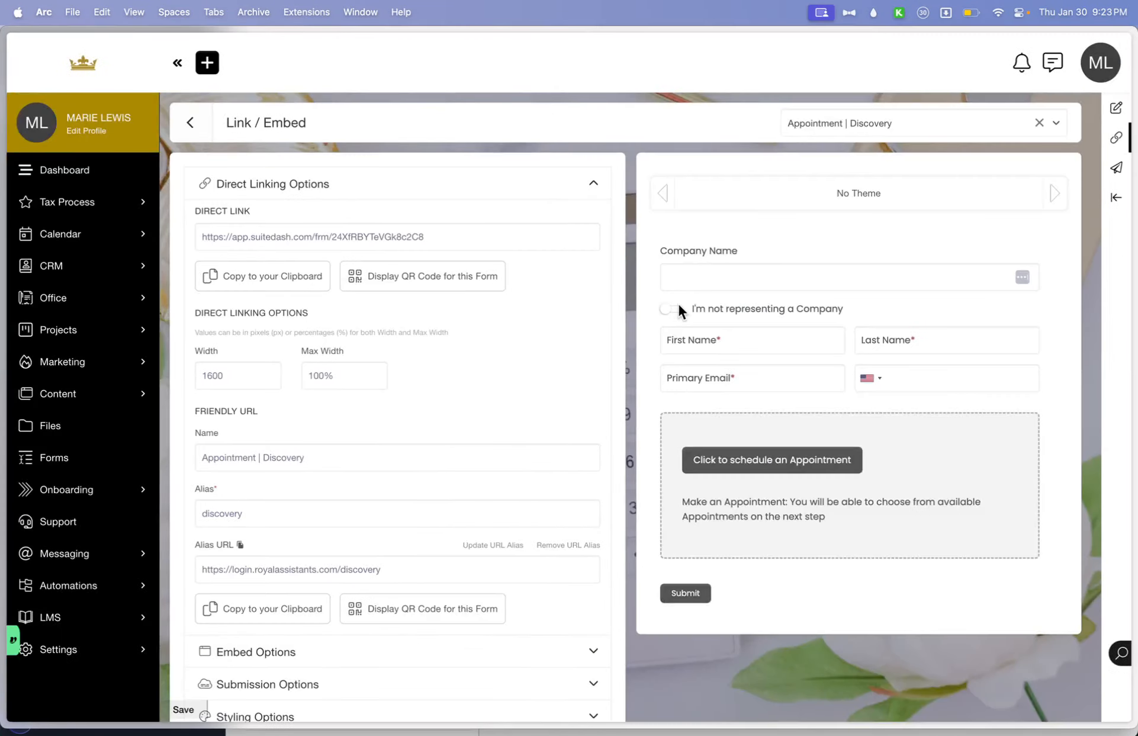
Open the copied "discovery" alias URL in an incognito window to examine the live form, and close that window
key(super+shift+n)
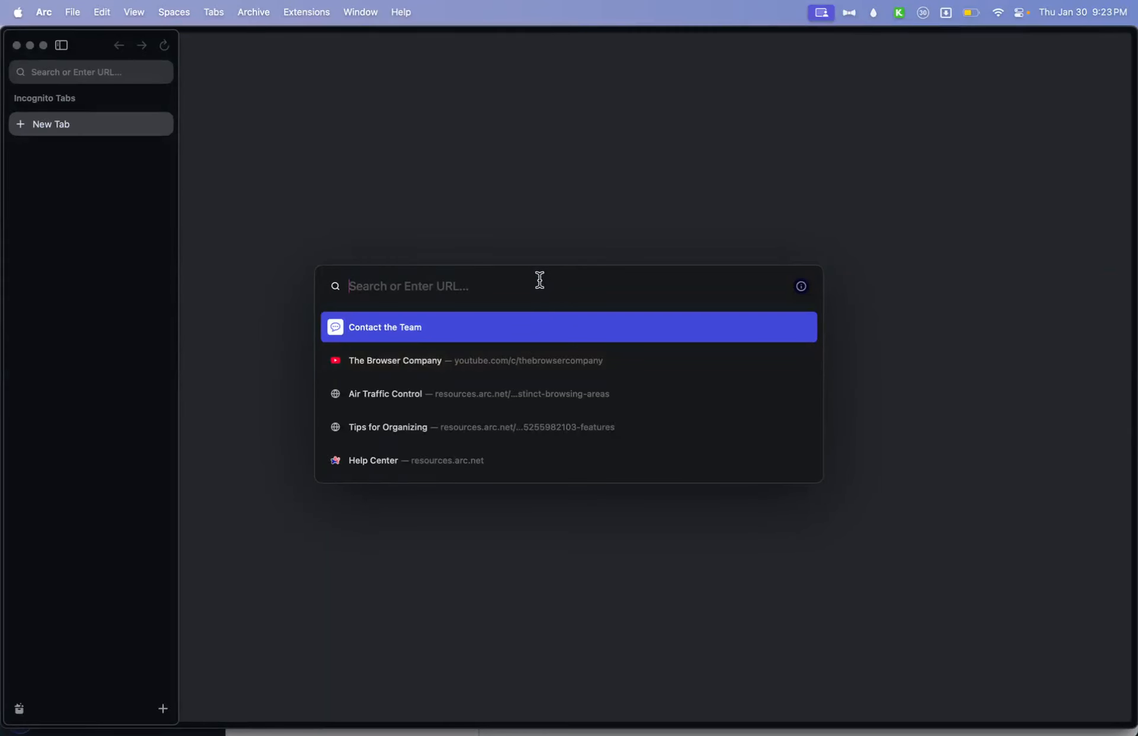
key(super+shift+v)
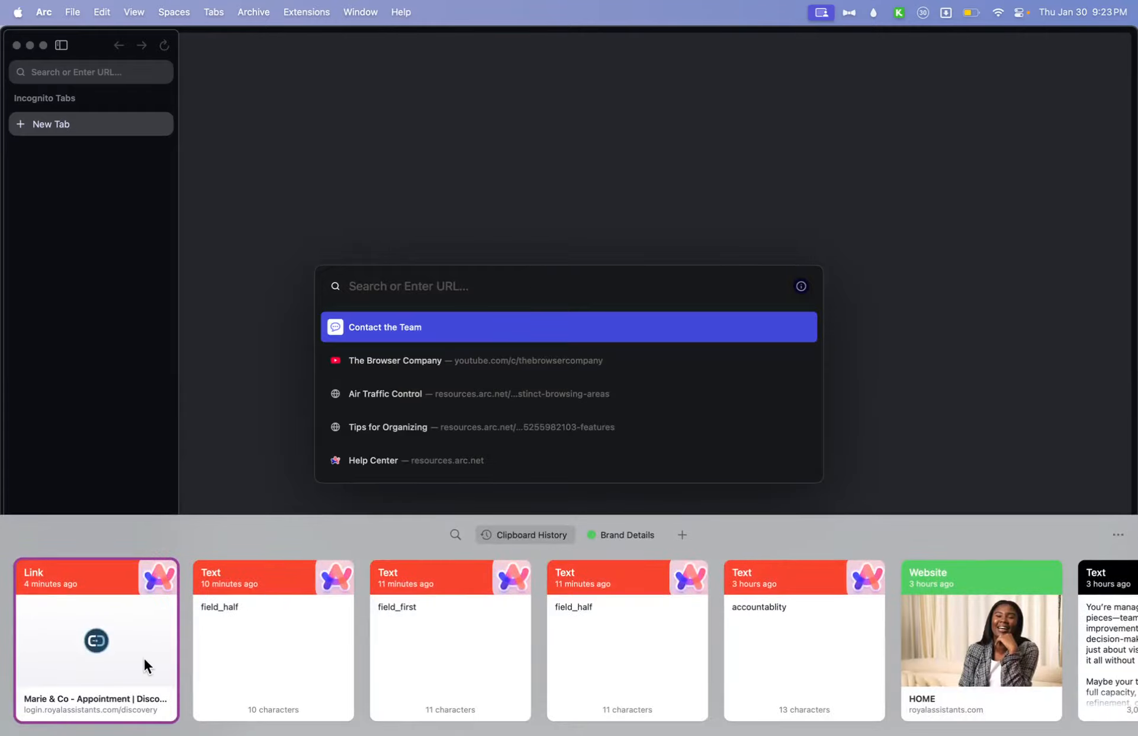
double_click(153, 662)
key(Return)
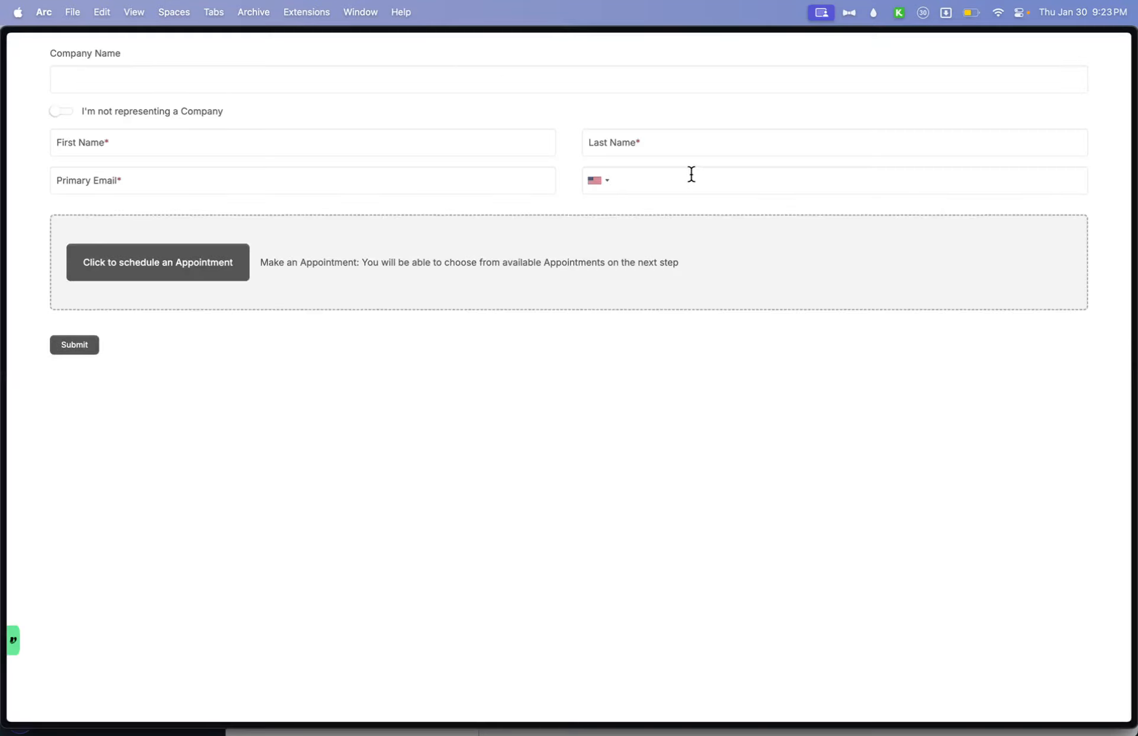
mouse_move(3, 325)
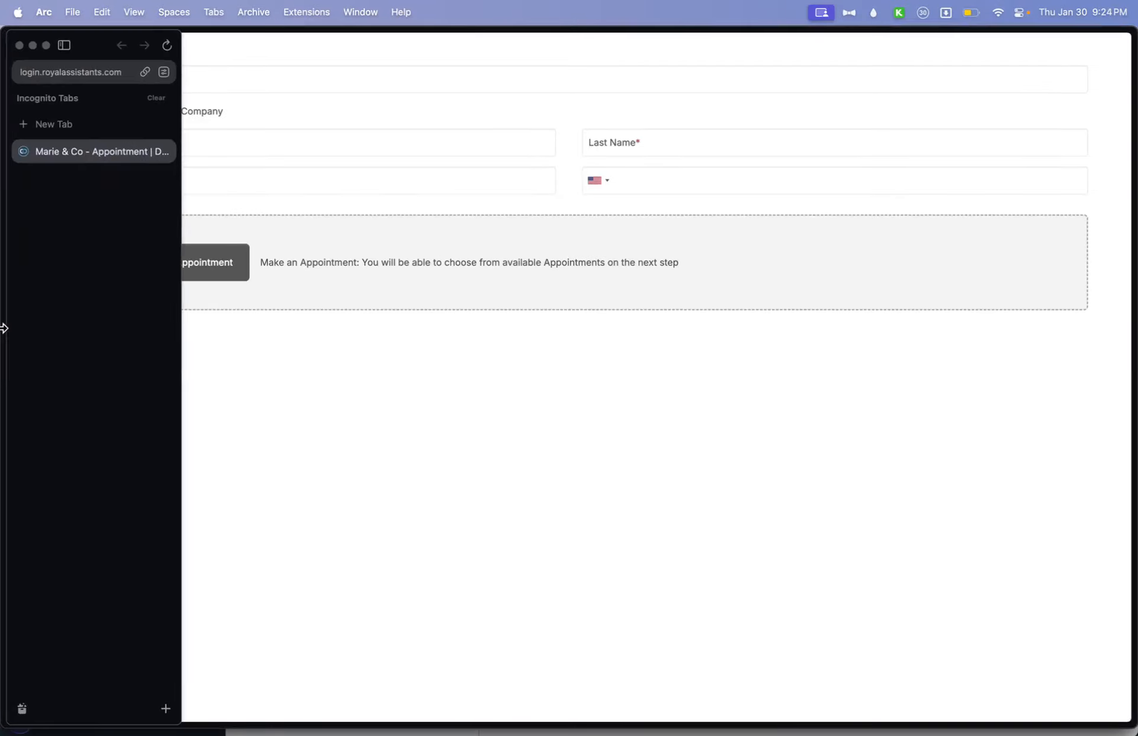
click(17, 46)
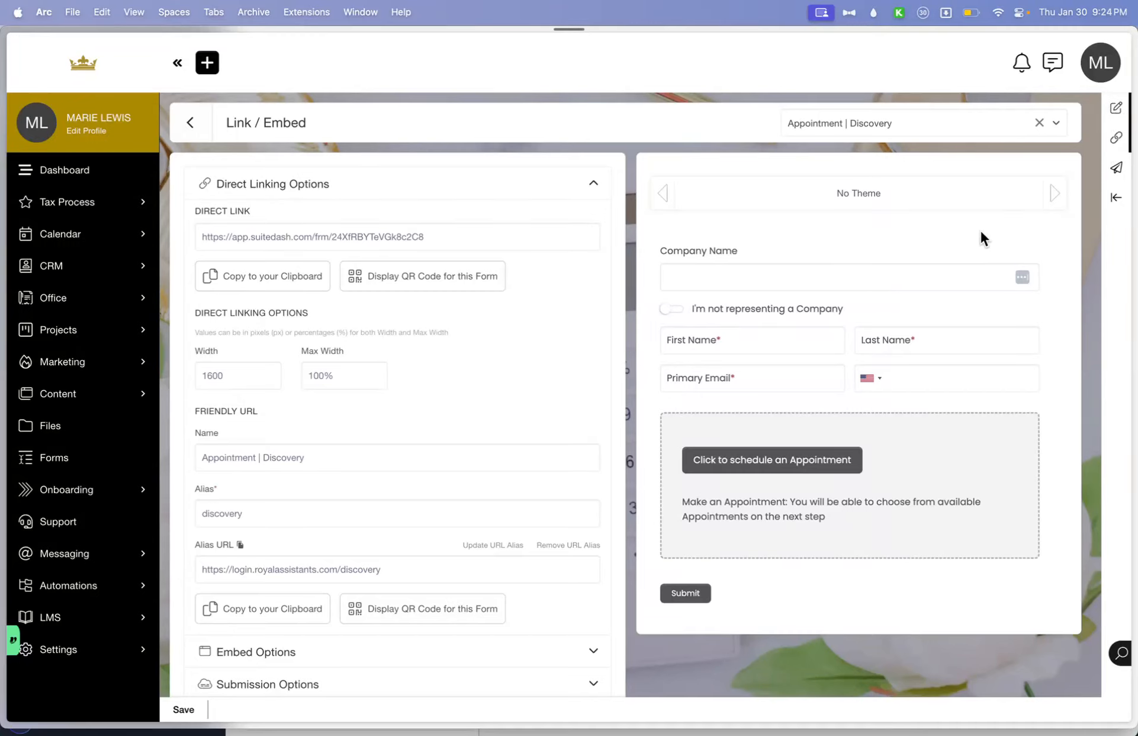
Reload the form's editor and add an HTML Content block above the Company Name field
key(super+r)
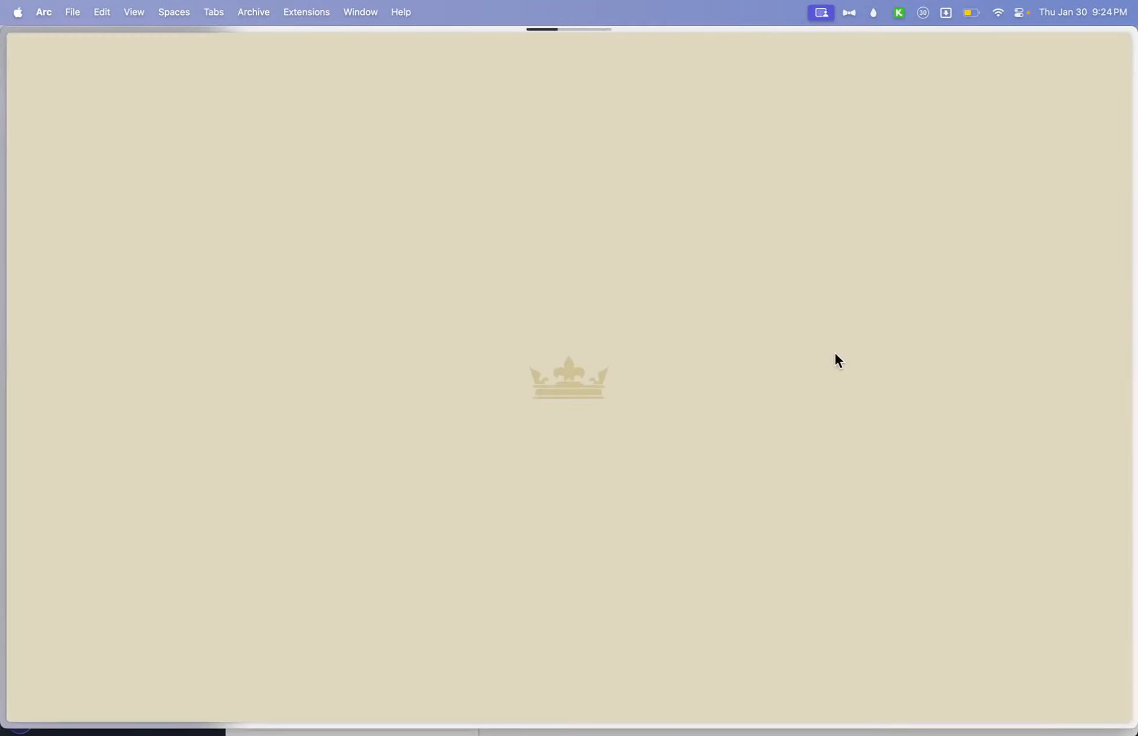
scroll(715, 557, down, 5)
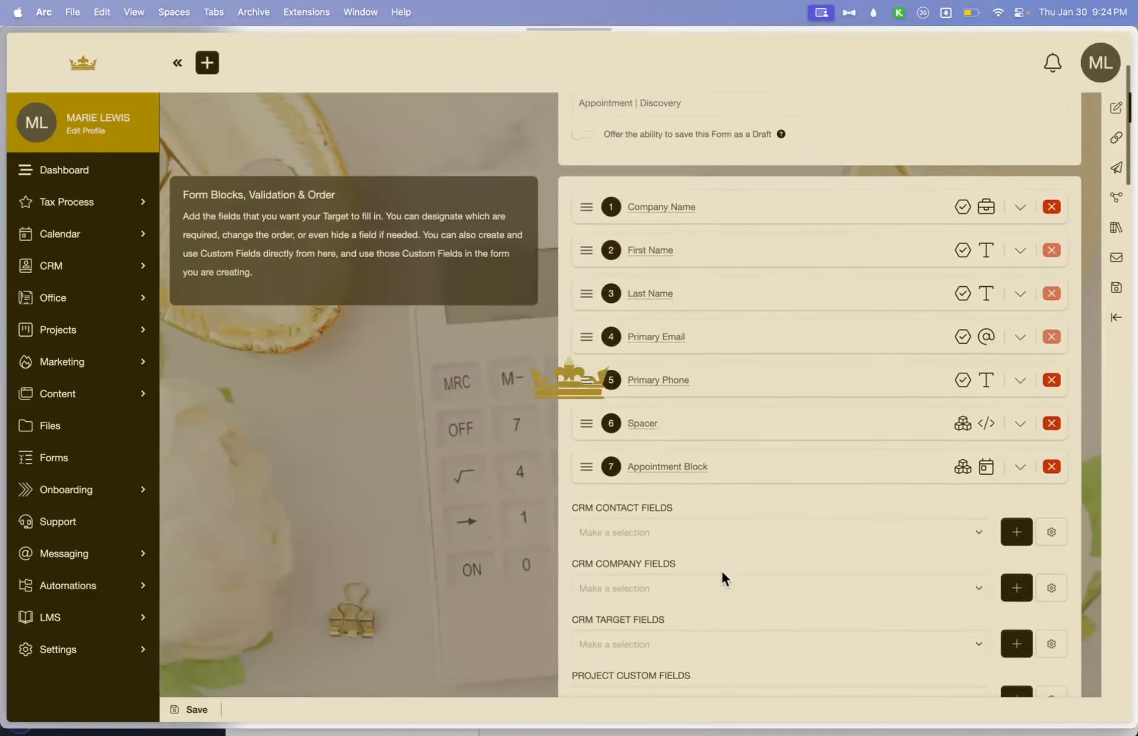
click(672, 673)
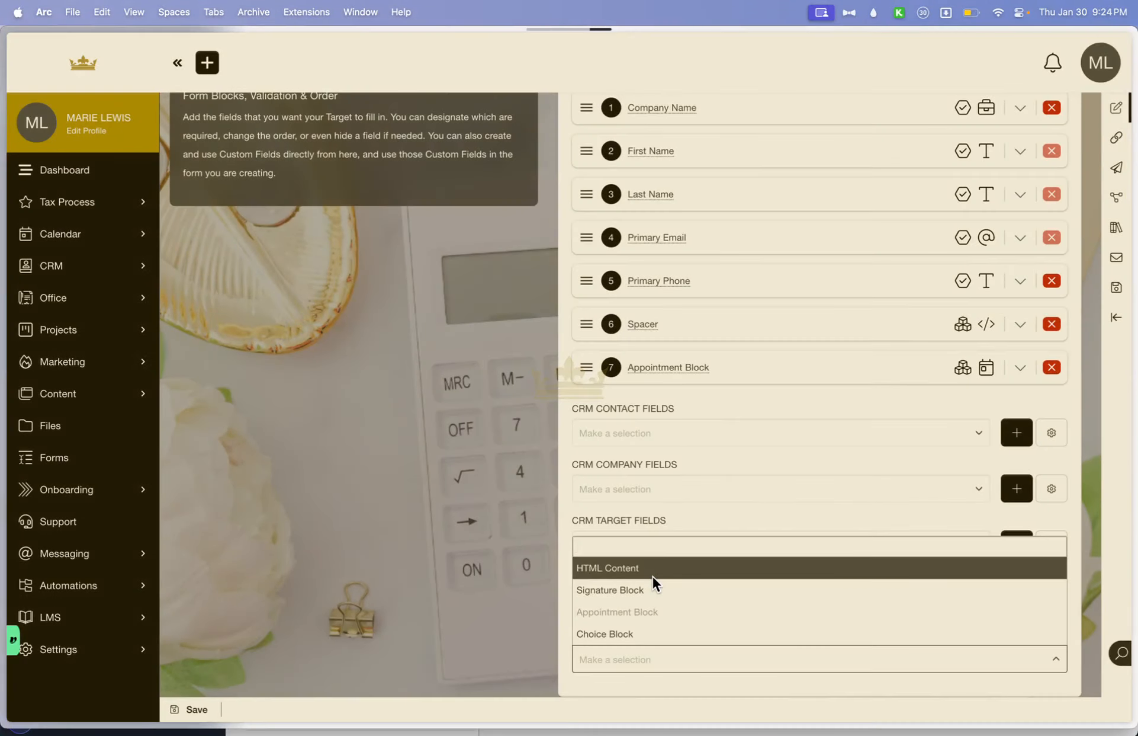
click(653, 572)
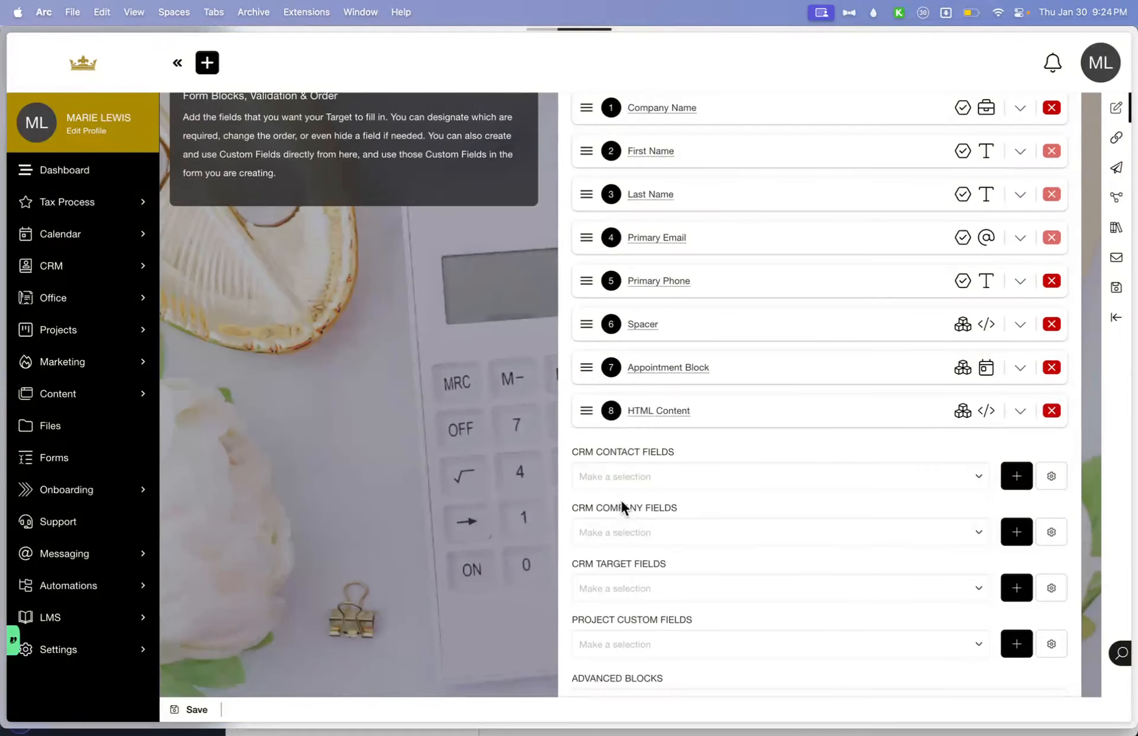
scroll(622, 500, up, 3)
drag(594, 572, 591, 248)
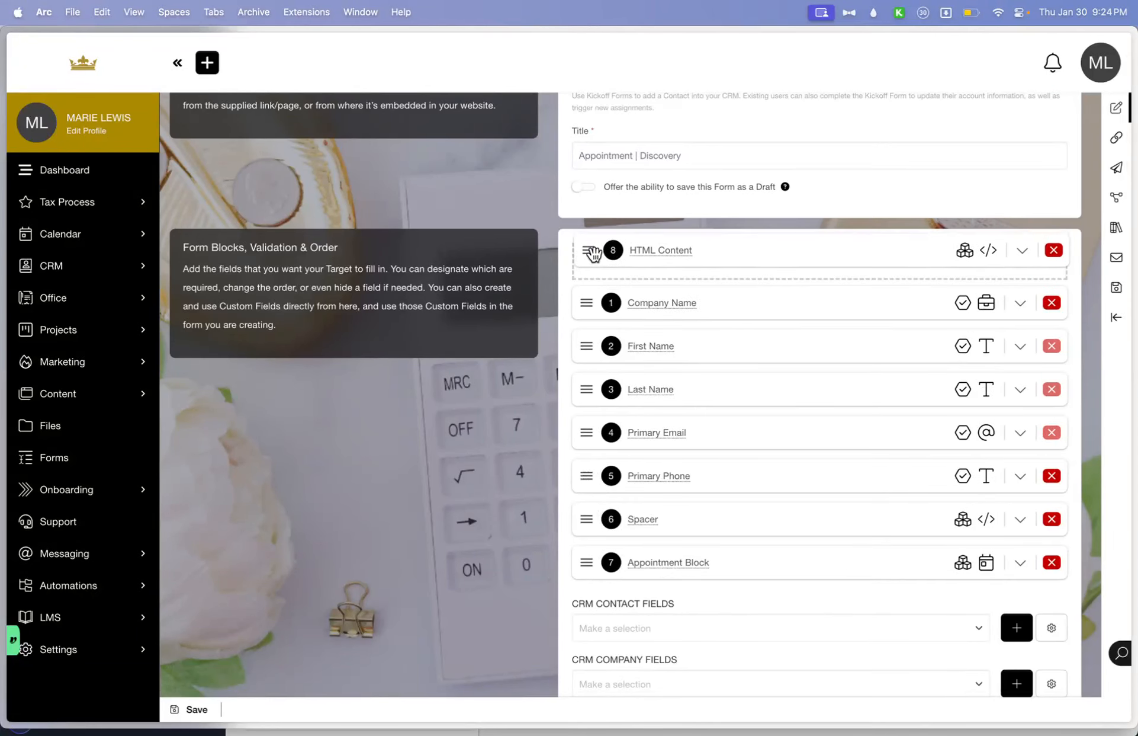
Rename the new HTML Content block above Company Name to "Hero"
click(678, 265)
key(super+a)
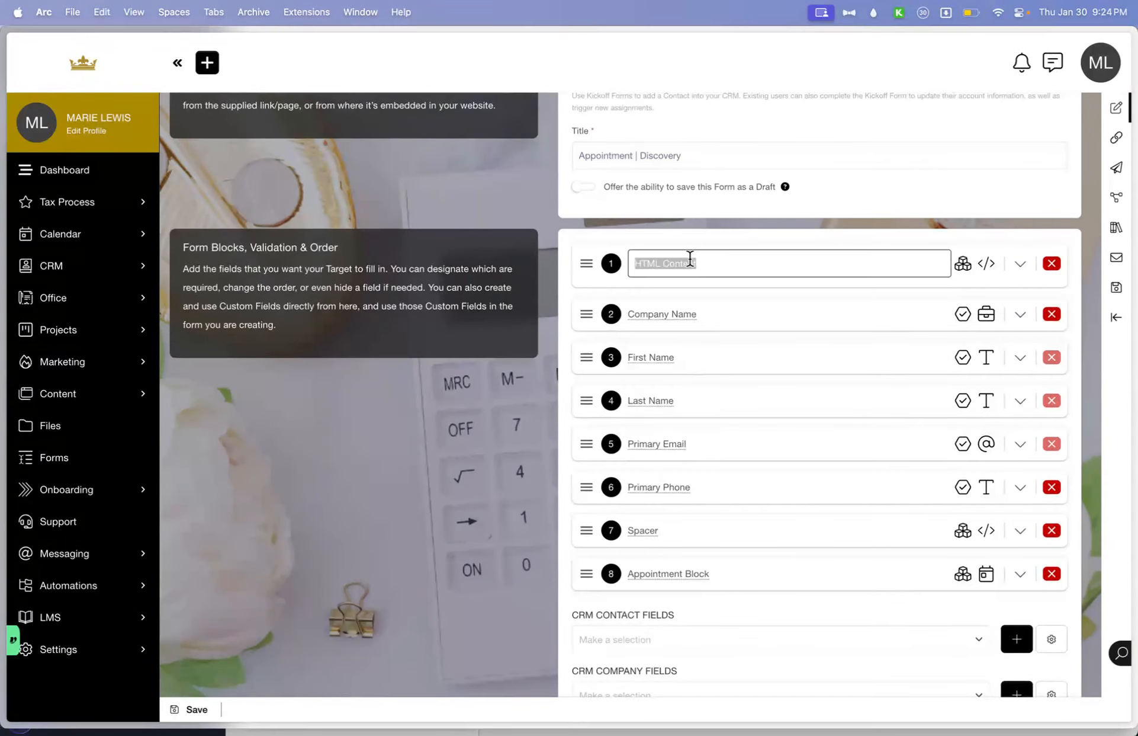
text(Hew)
key(BackSpace)
text(ro)
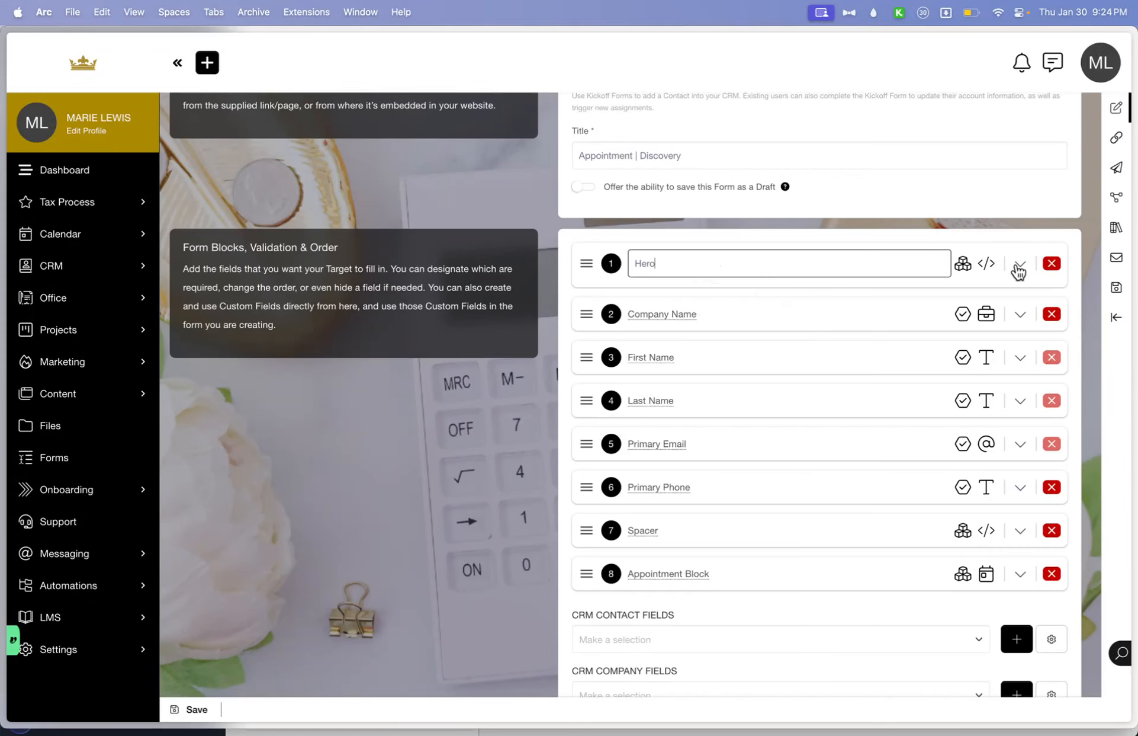
Open the Hero block's content for editing and bring up the image upload options
click(1020, 265)
click(847, 309)
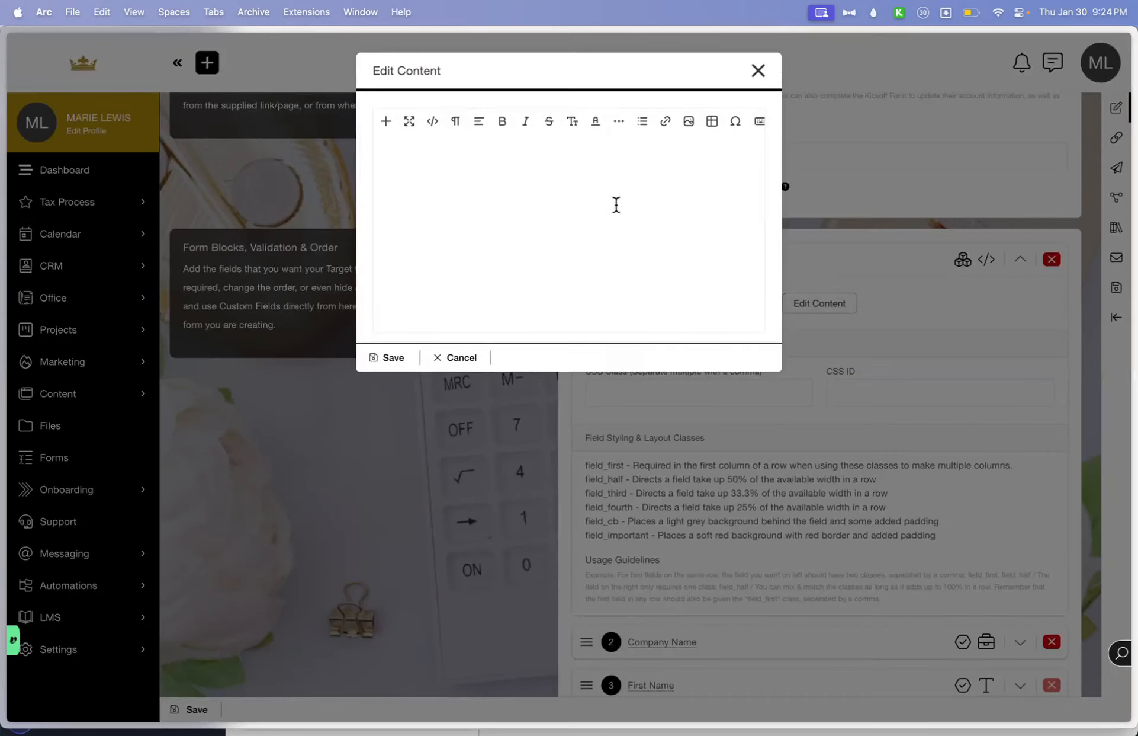
click(596, 152)
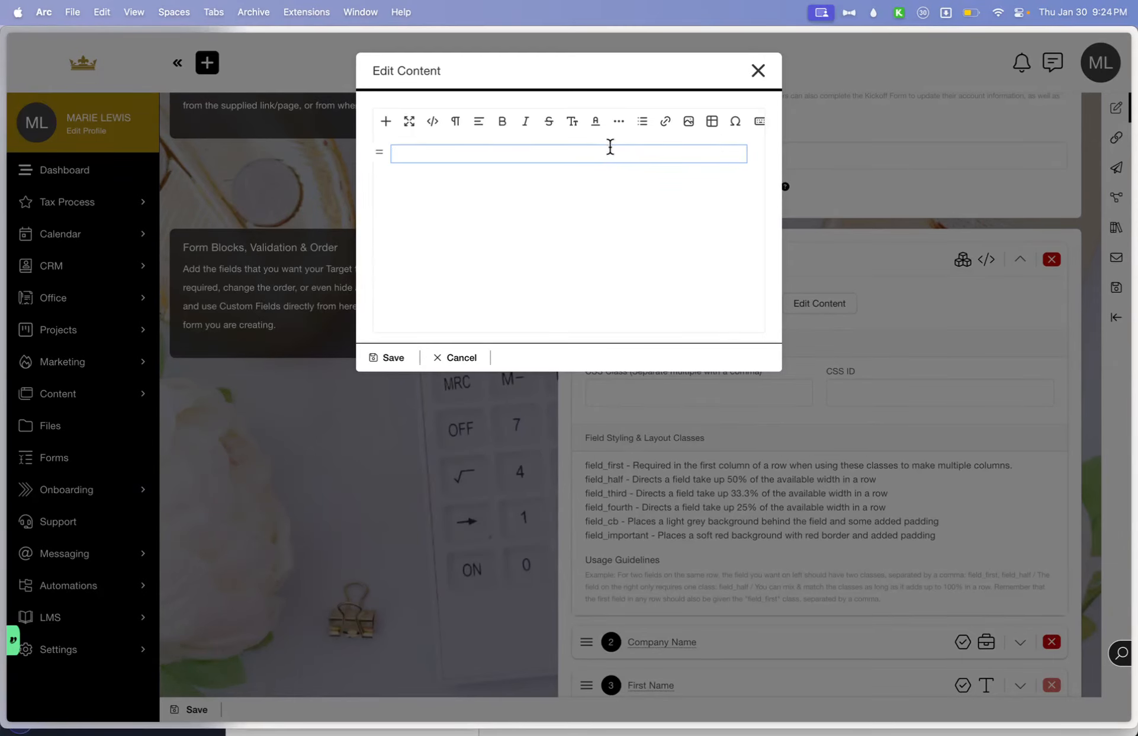
click(687, 121)
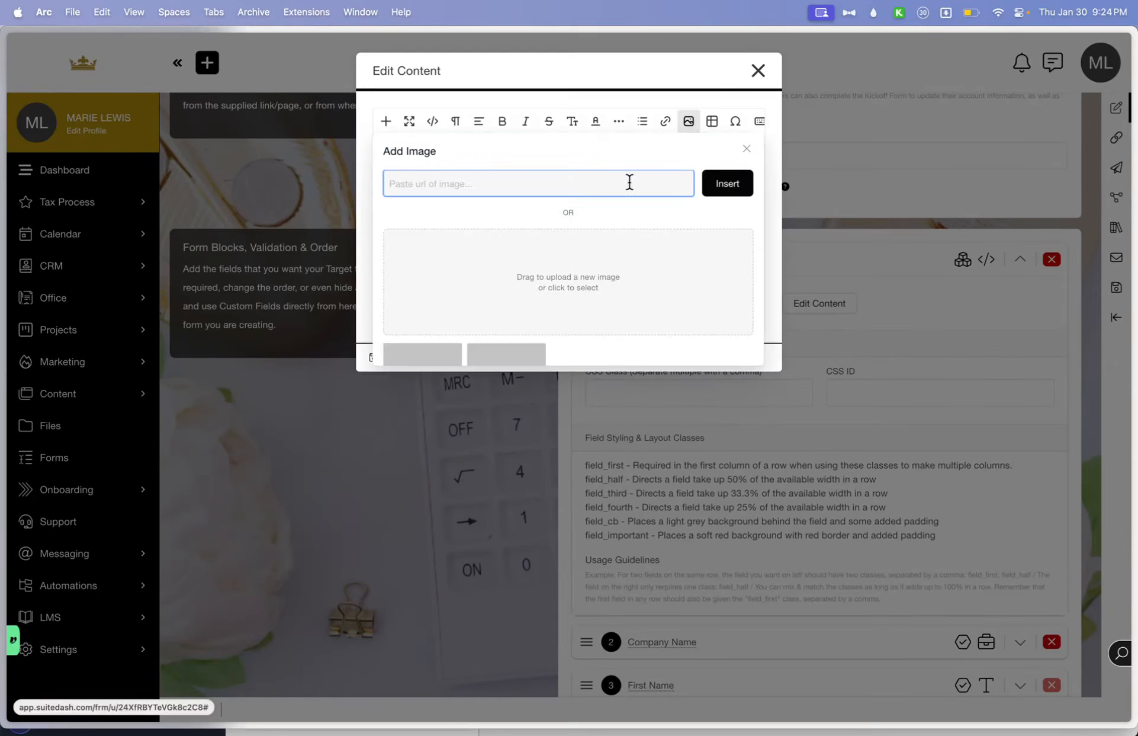
scroll(565, 266, down, 2)
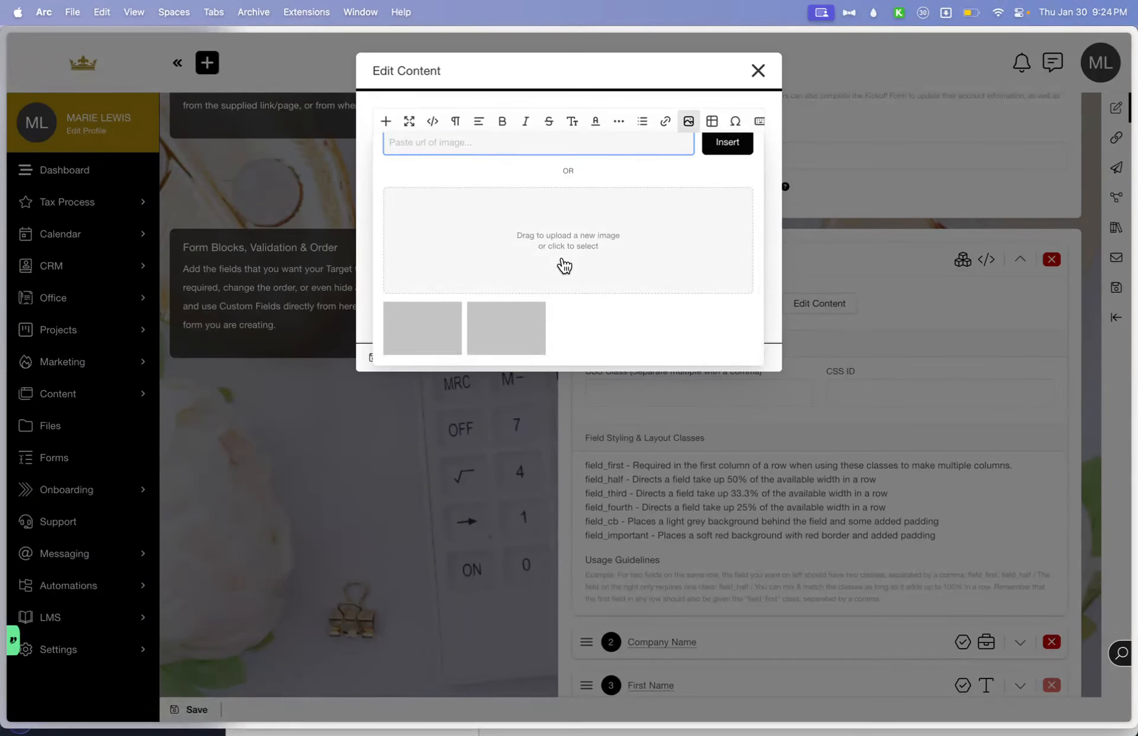
Try to upload "REA - SUBMARK 2 - HEX #2A2B3B Large Small.jpeg" and "REA - SUBMARK 2 - HEX #AB8A00.png" as the Hero image
click(564, 266)
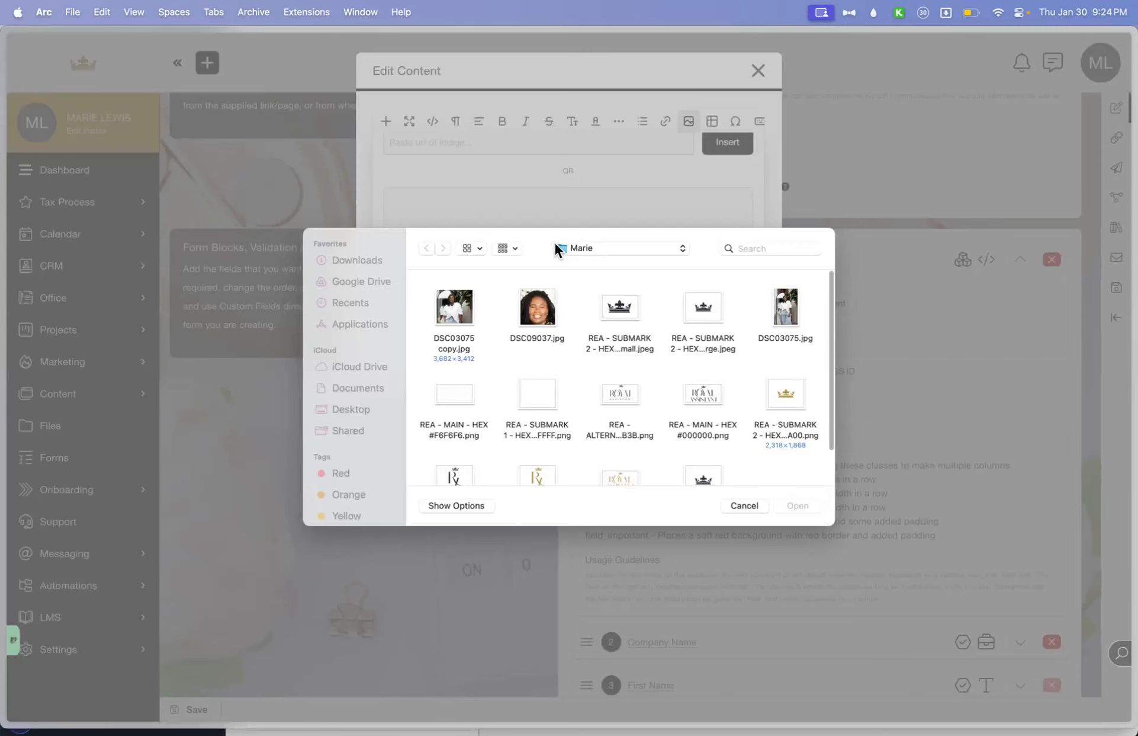
click(620, 308)
click(791, 506)
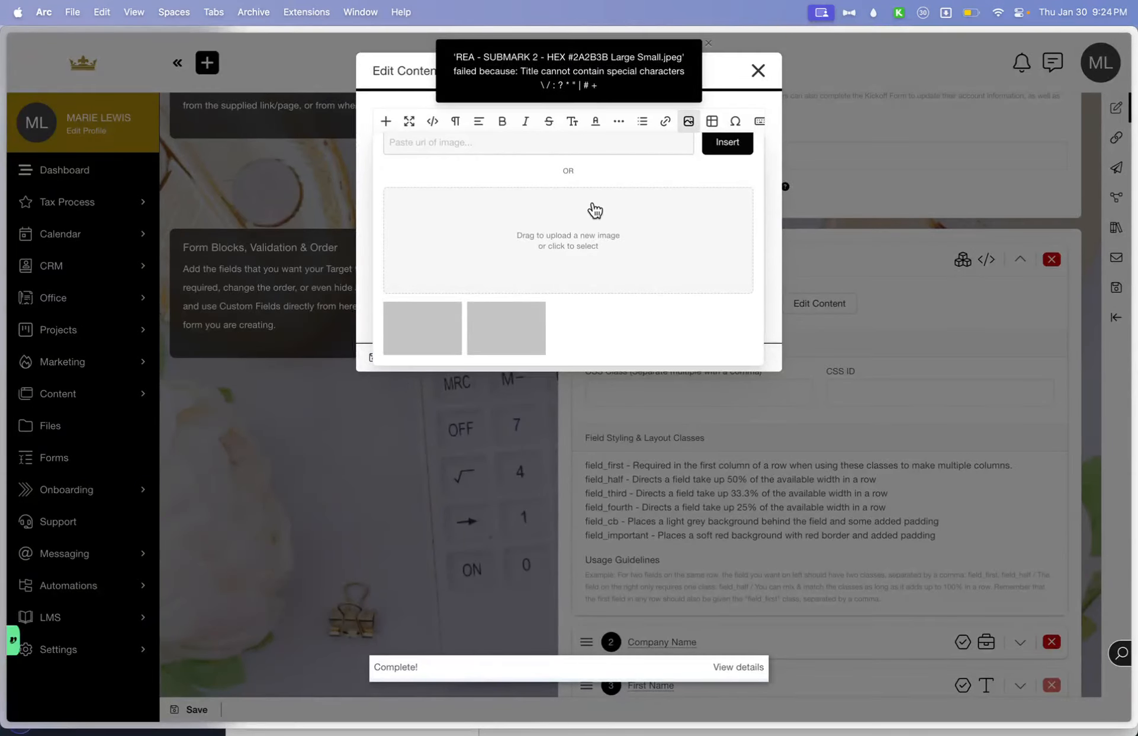
click(595, 210)
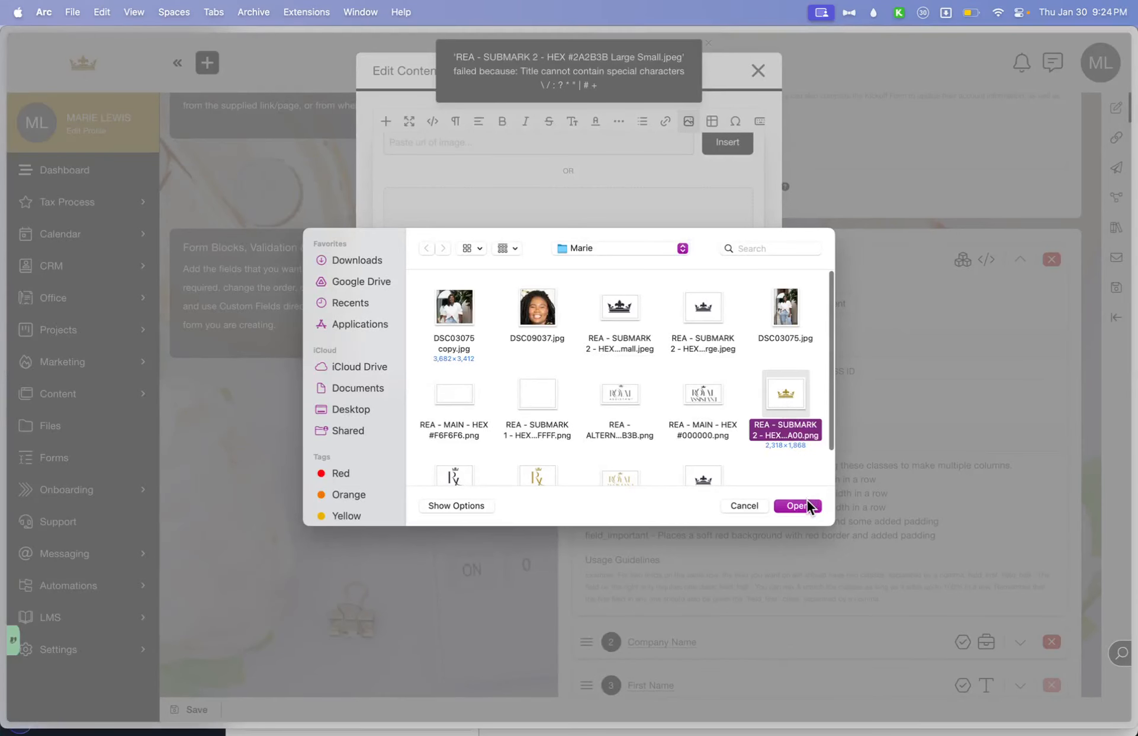
click(808, 505)
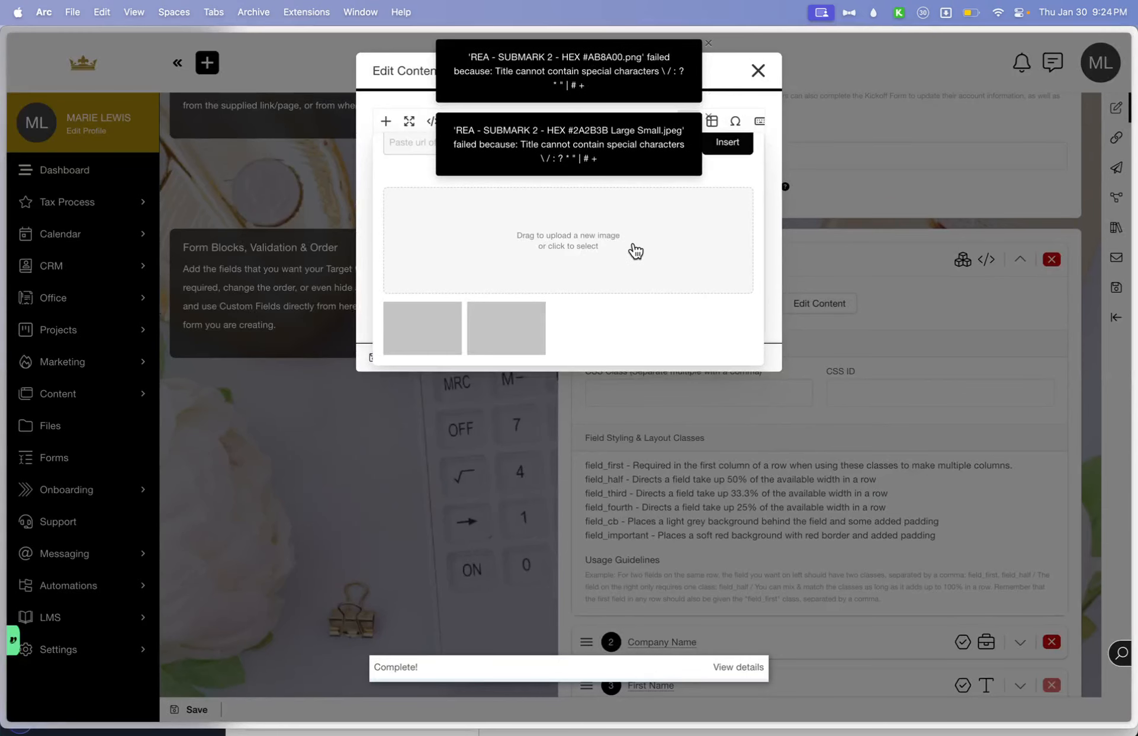
Try to upload "REA - SUBMARK 2 - HEX #2A2B3B.png" as the Hero image
click(634, 264)
scroll(617, 402, down, 3)
click(702, 434)
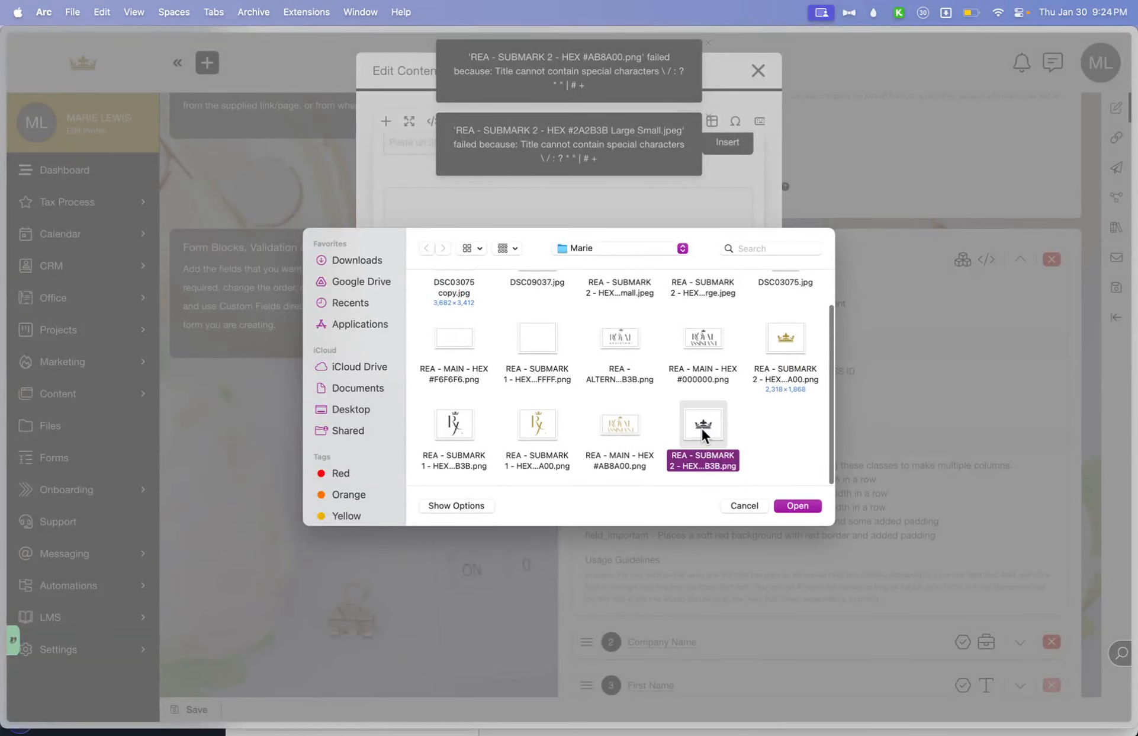
click(797, 507)
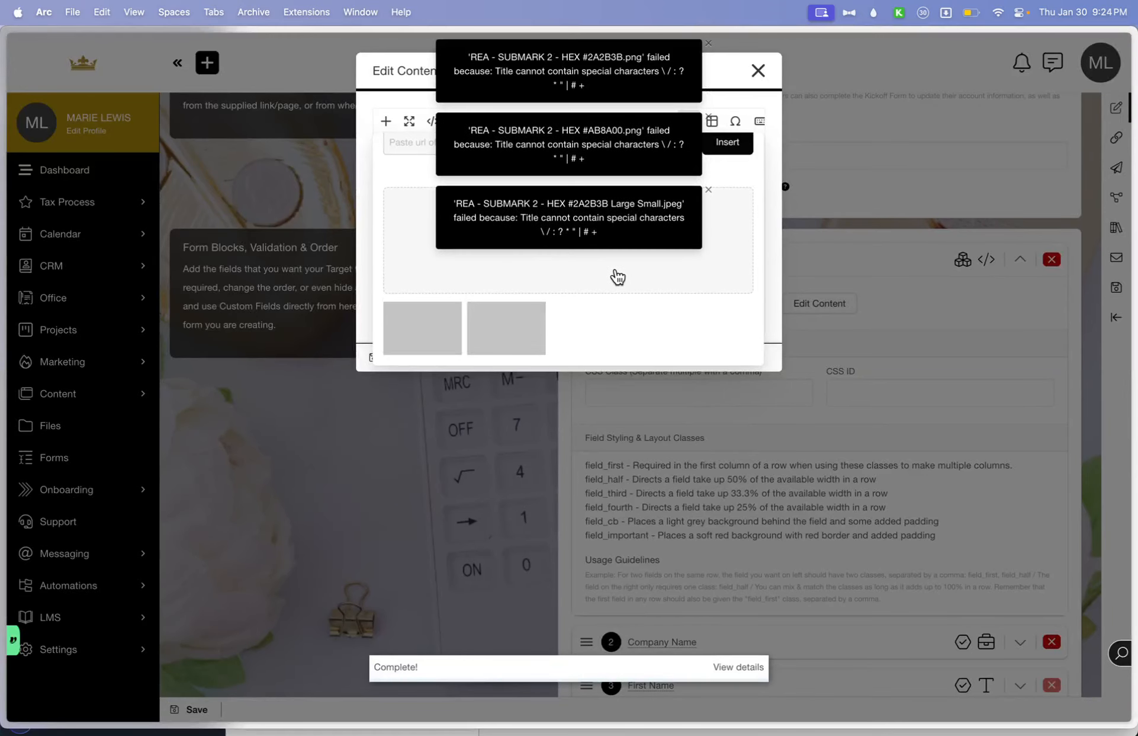
Upload "DSC03075 copy.jpg" into the Hero block's content
click(618, 277)
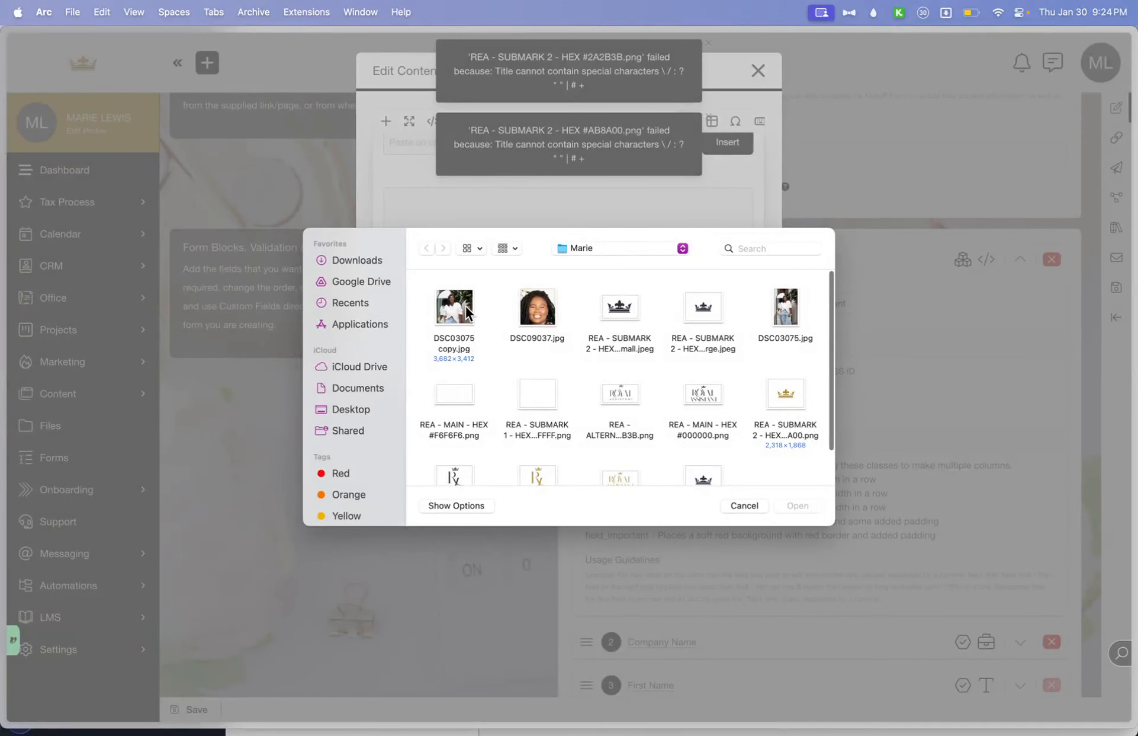
click(471, 312)
click(784, 508)
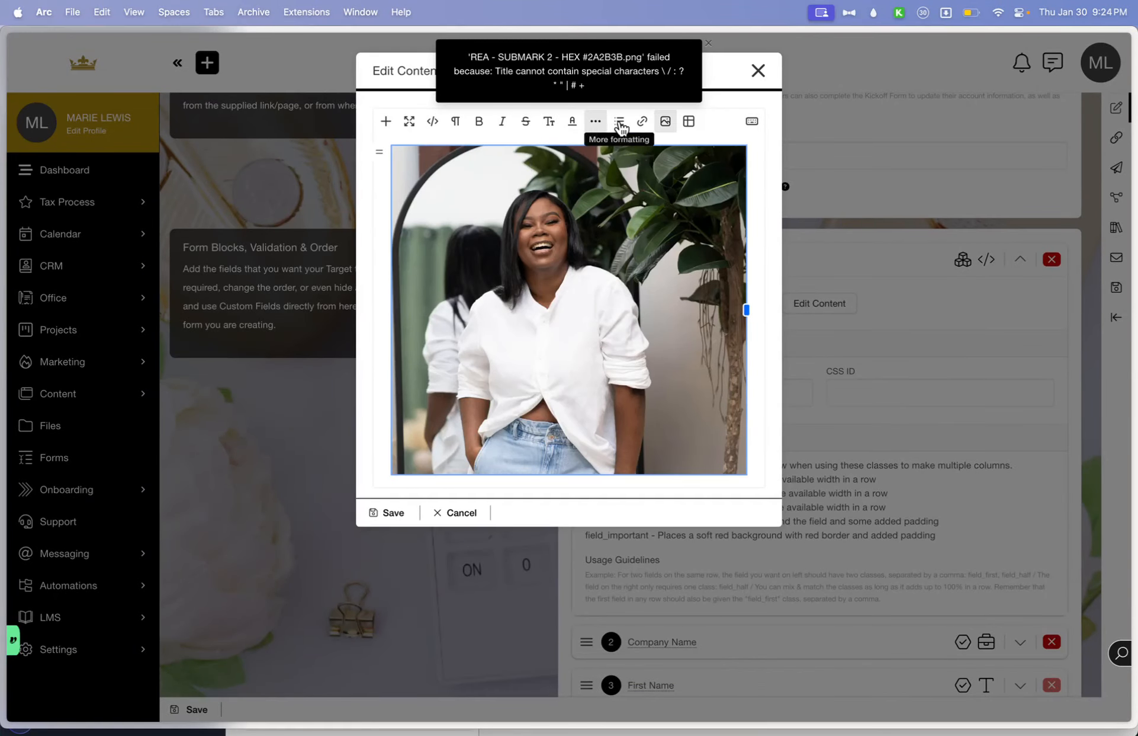
Set the Hero image's position to Center and save both the block content and the form, keeping the form open for editing
click(666, 122)
scroll(506, 349, down, 1)
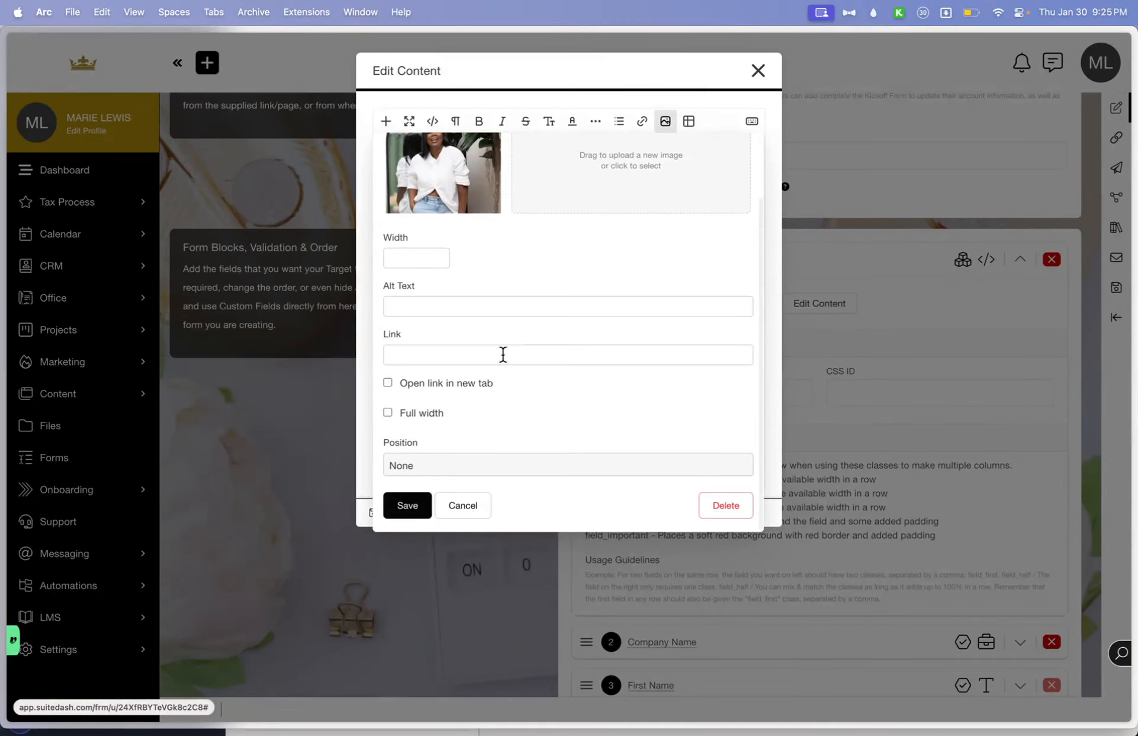
click(431, 465)
click(433, 516)
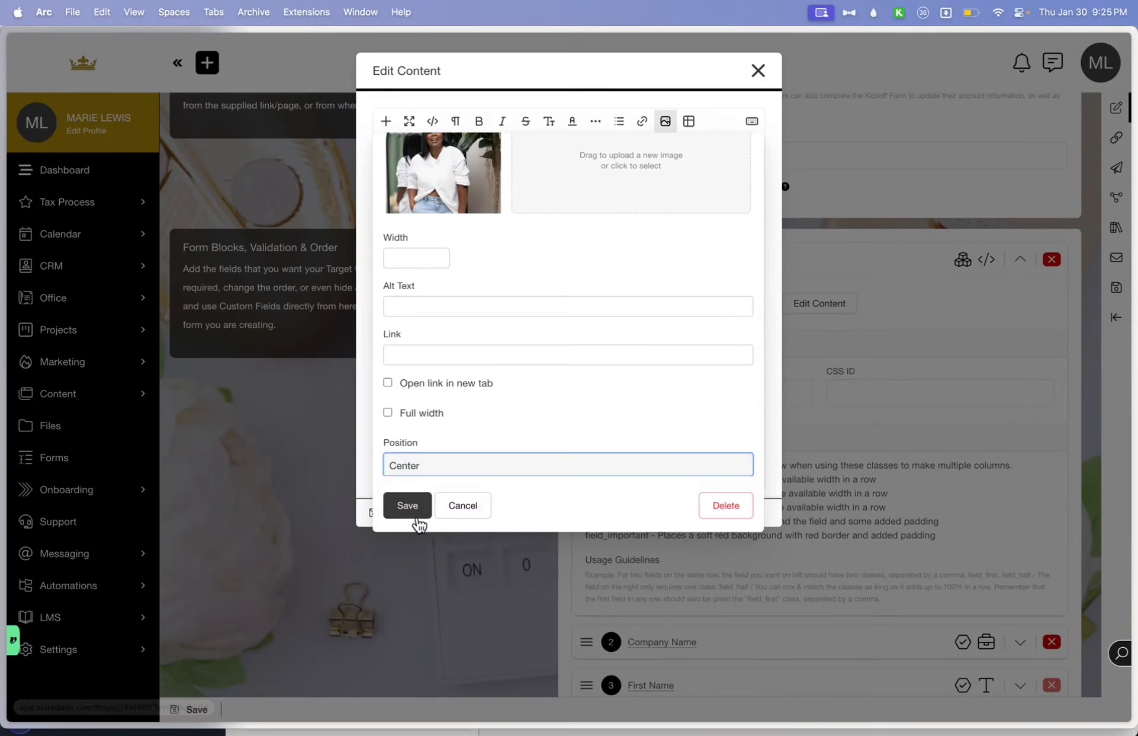
click(409, 505)
click(395, 512)
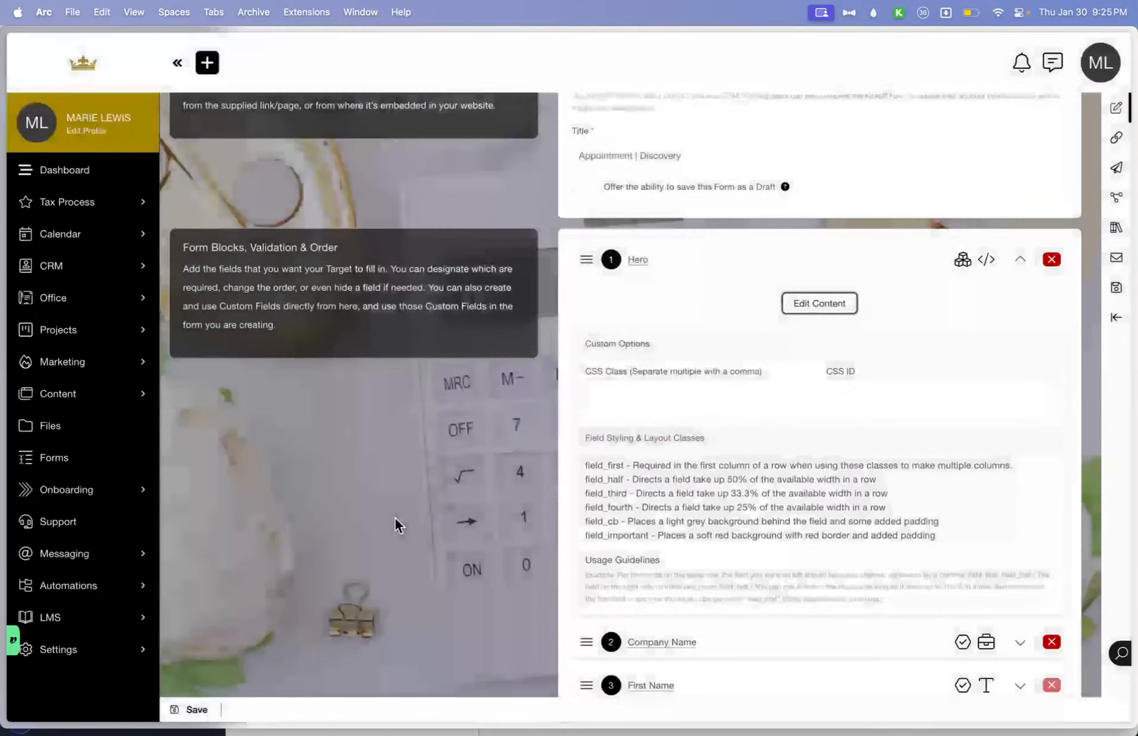
click(1116, 290)
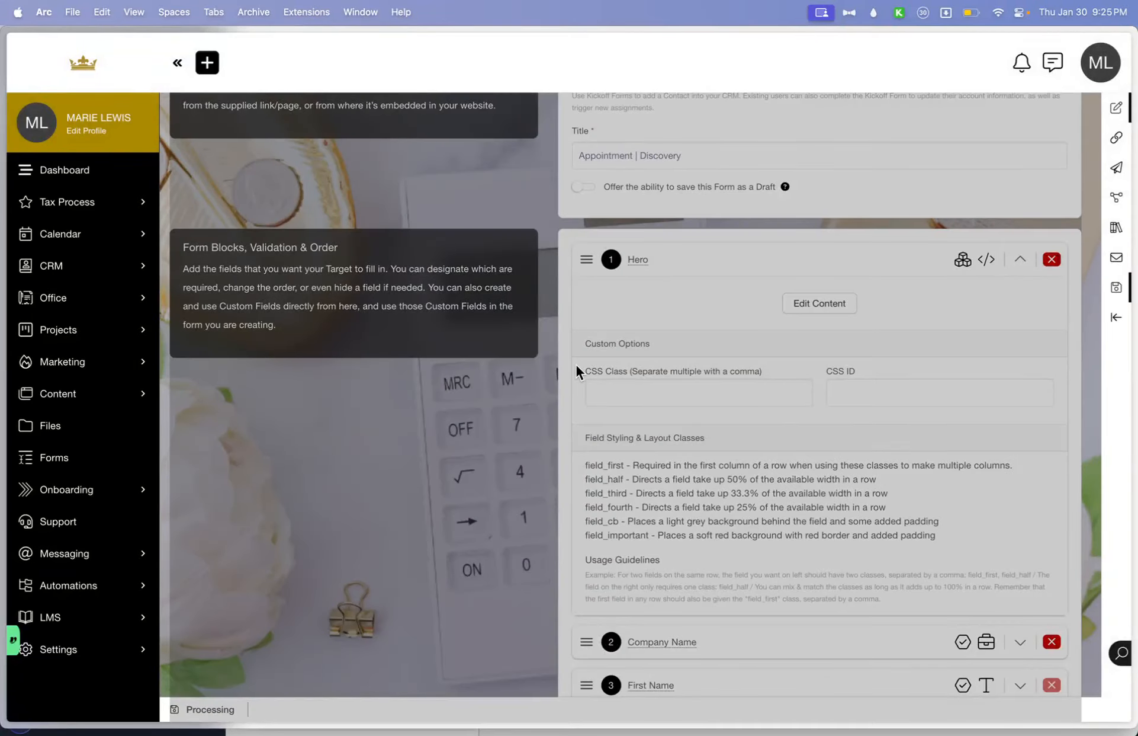
key(super+shift+n)
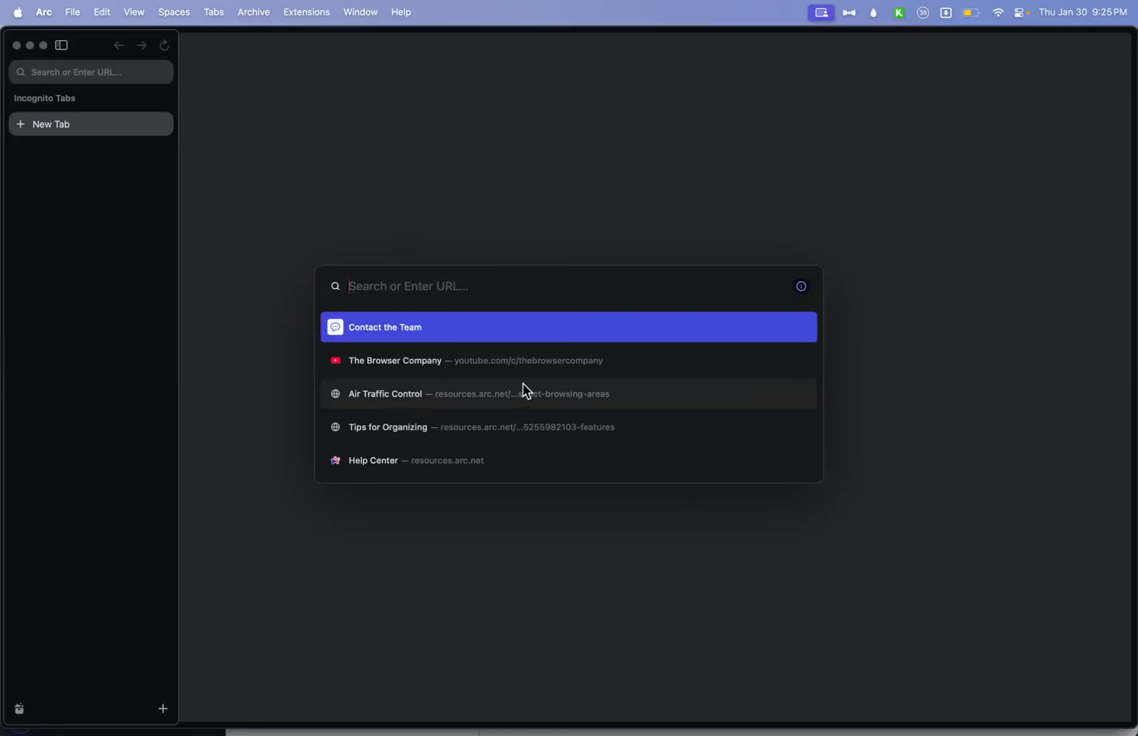
text(https://login.royalassistants.com/discovery)
key(Return)
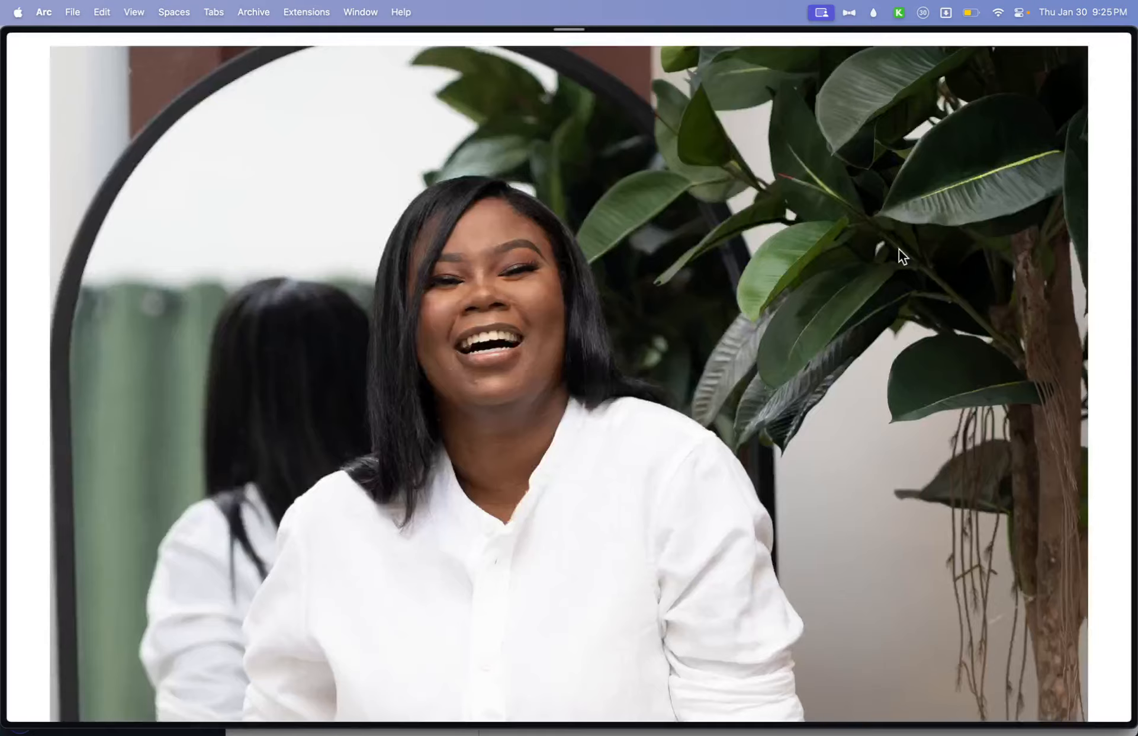
scroll(809, 304, down, 8)
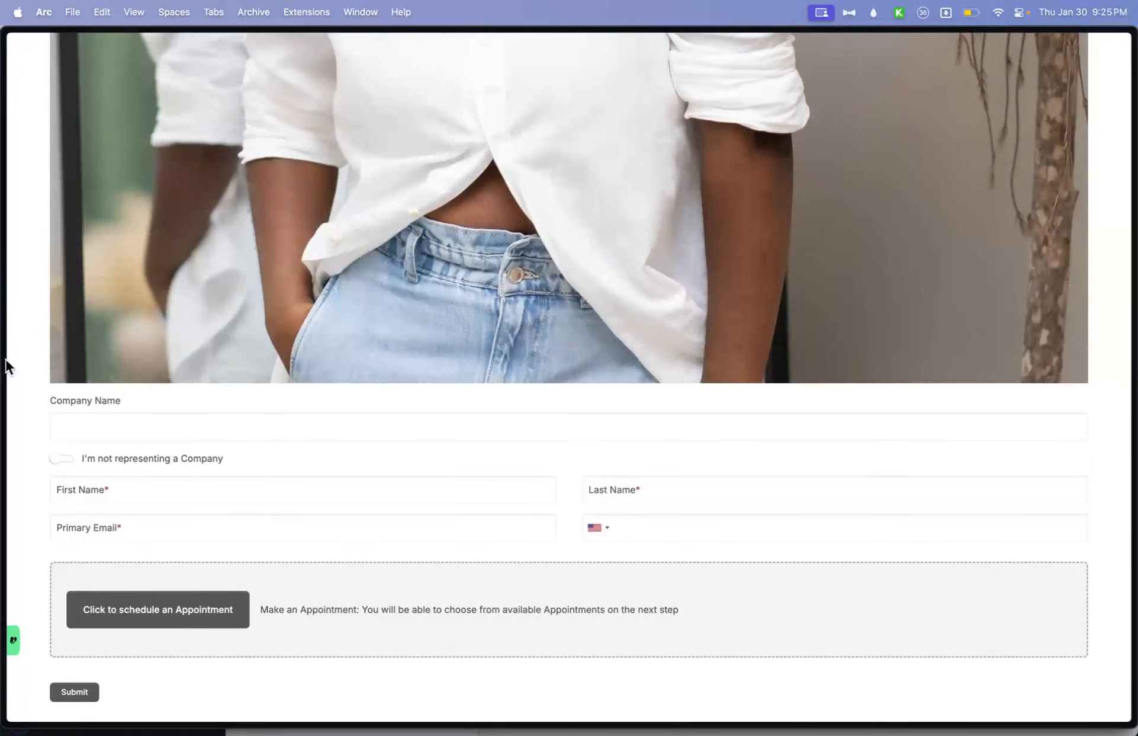
Back in the form editor, shrink the Hero block's image to about a quarter of its width, then save the block content and the form
key(ctrl+Up)
click(443, 497)
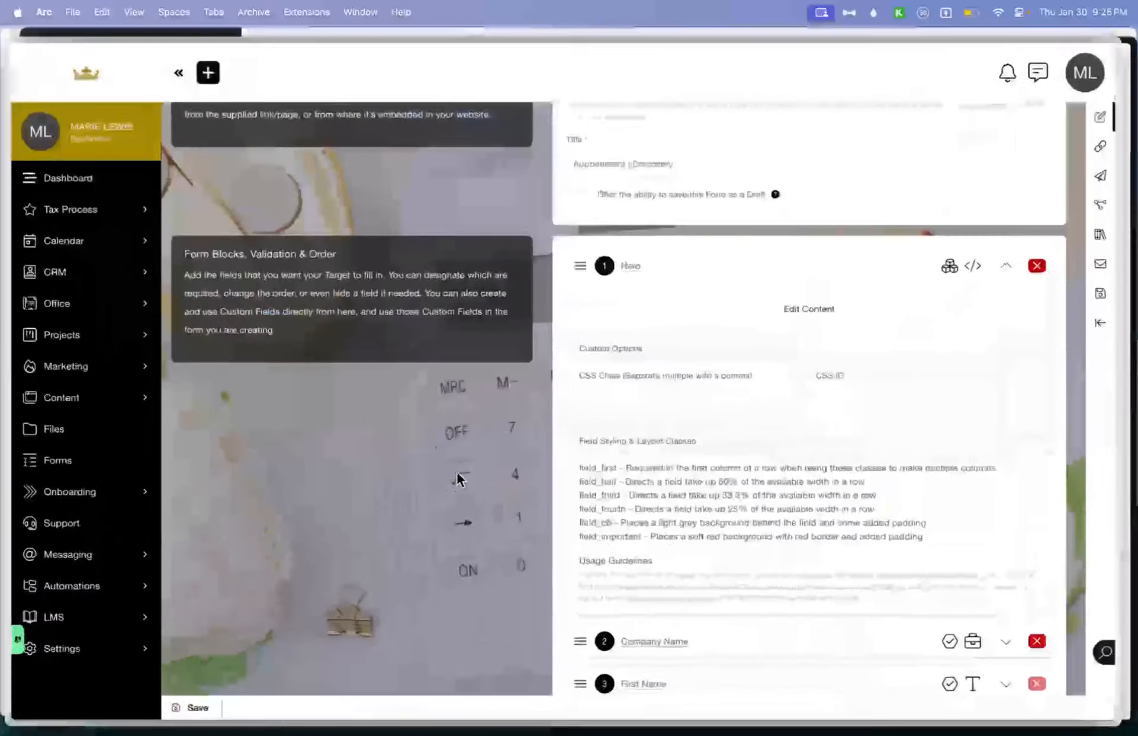
click(841, 302)
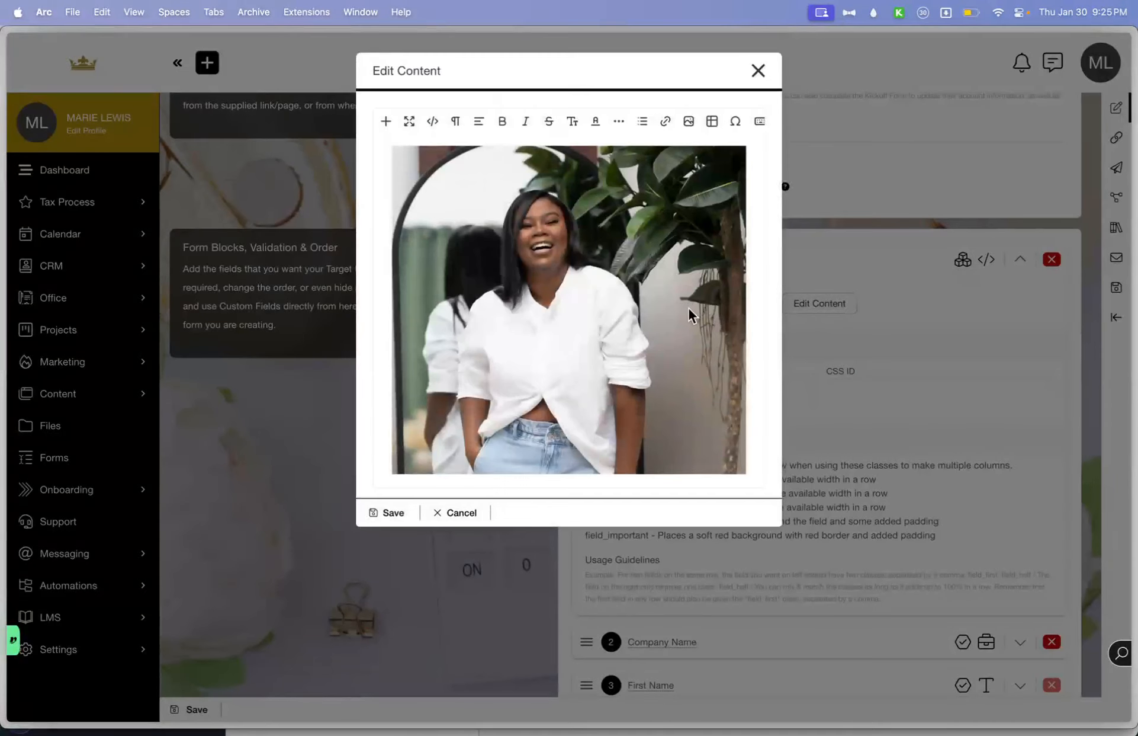
click(691, 314)
drag(748, 309, 478, 325)
click(394, 357)
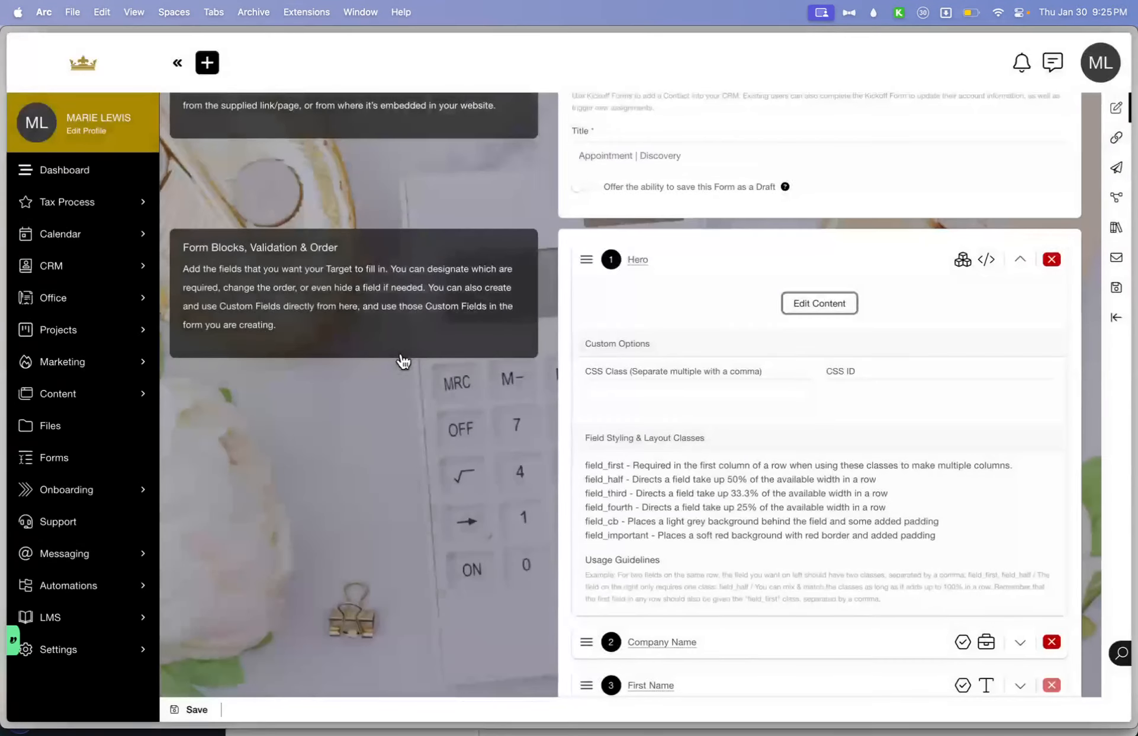
click(1117, 288)
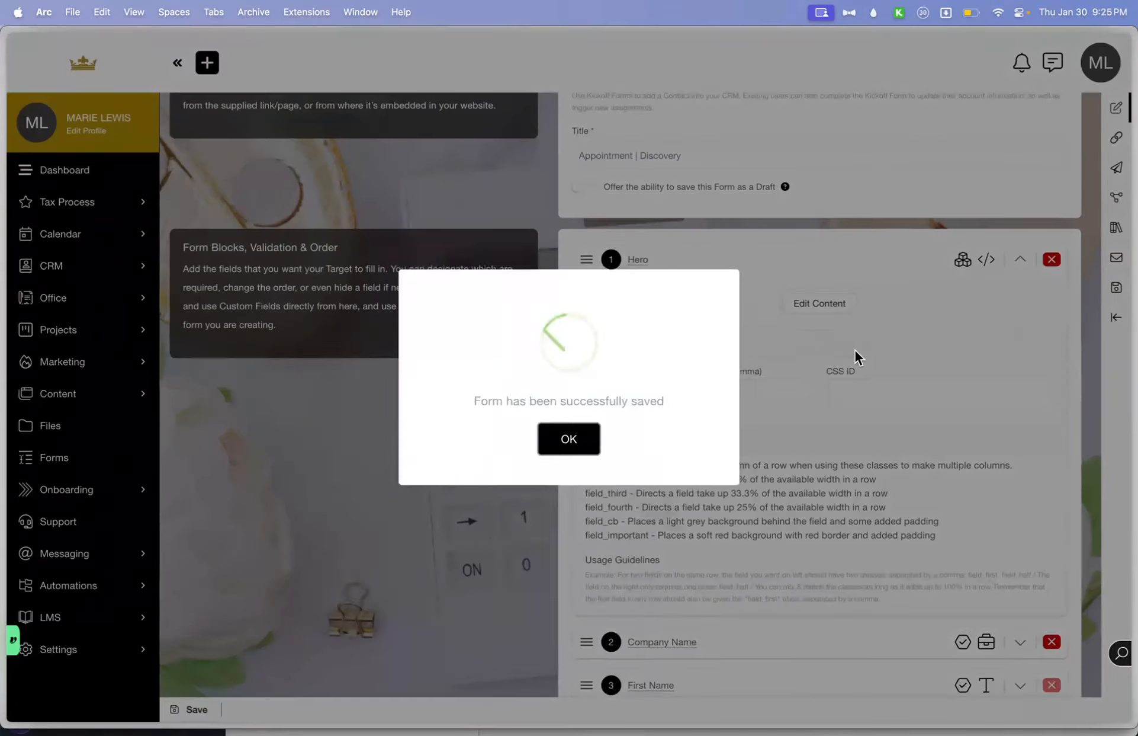
Return to the incognito window and check the reloaded discovery form with the resized hero image
key(ctrl+Up)
click(535, 477)
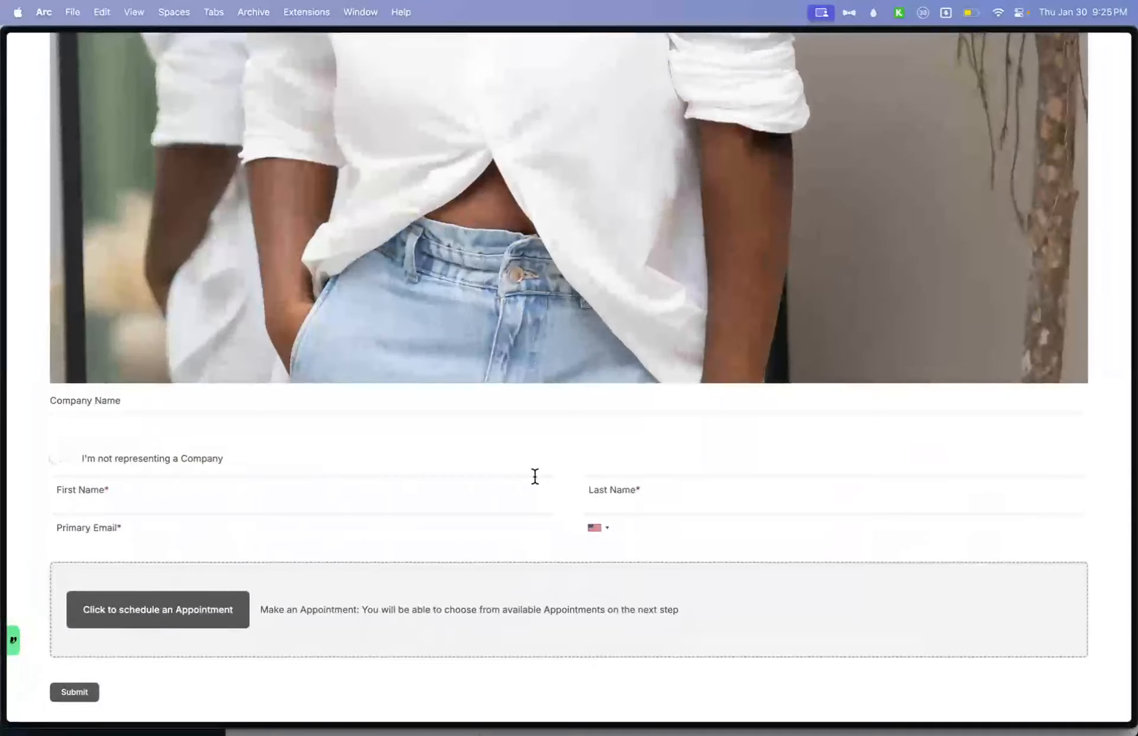
scroll(535, 478, up, 10)
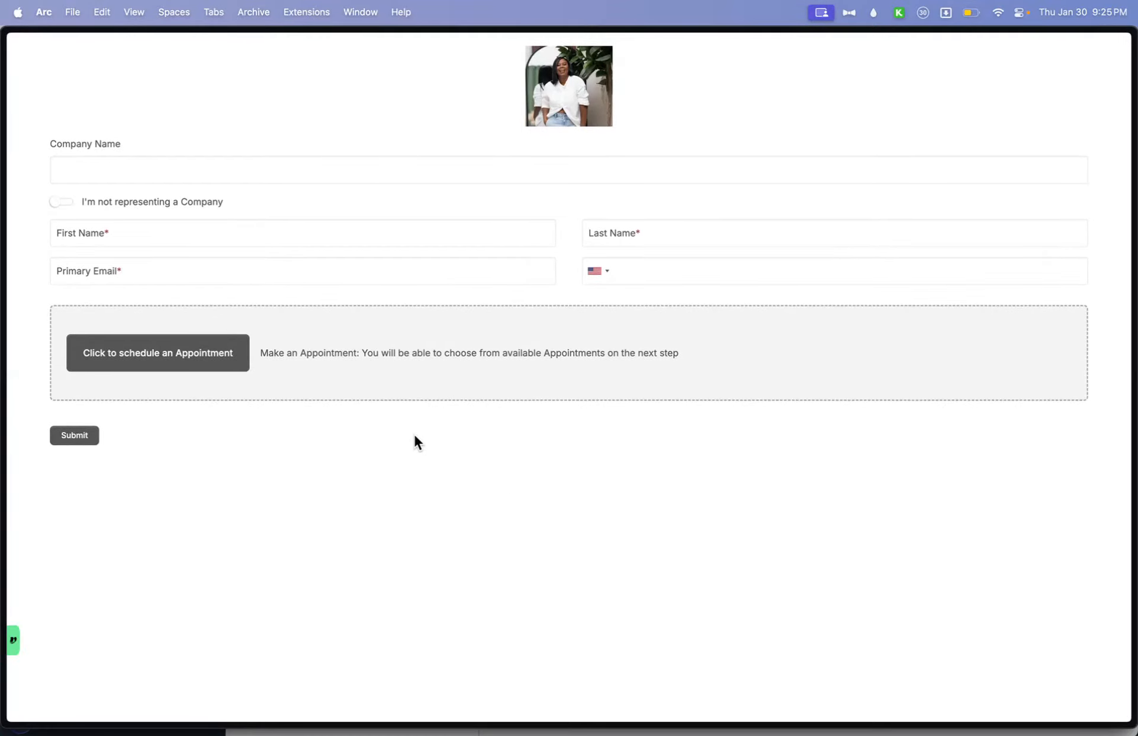
mouse_move(3, 481)
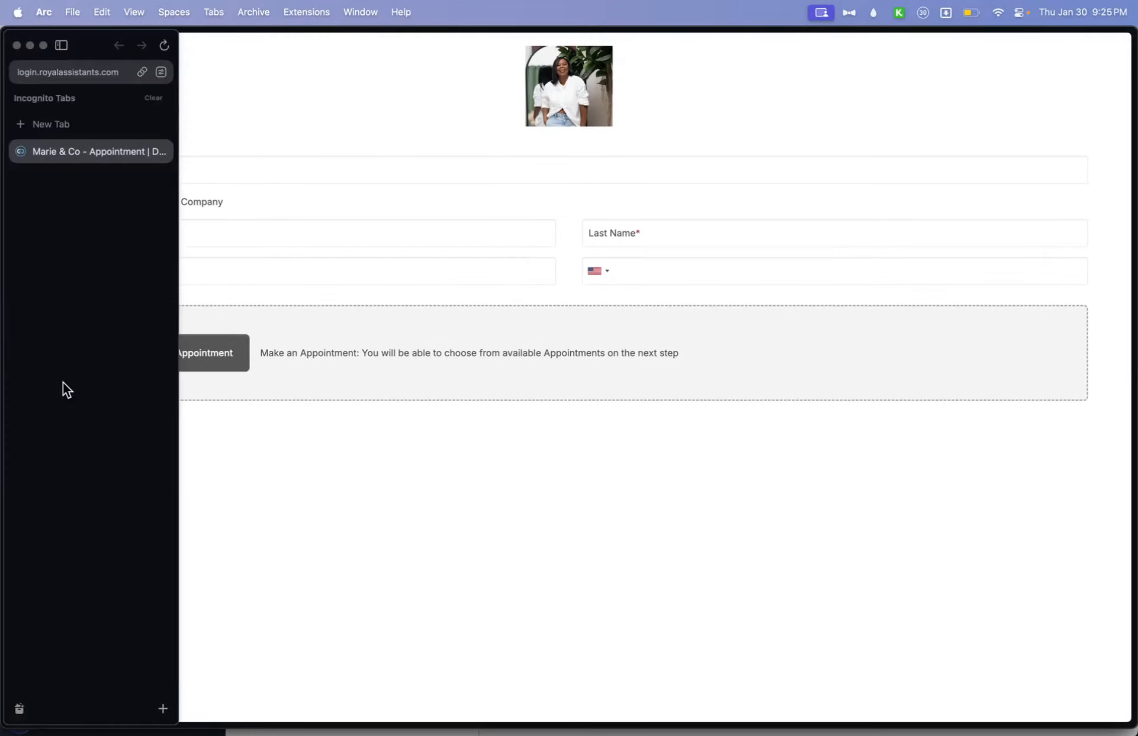